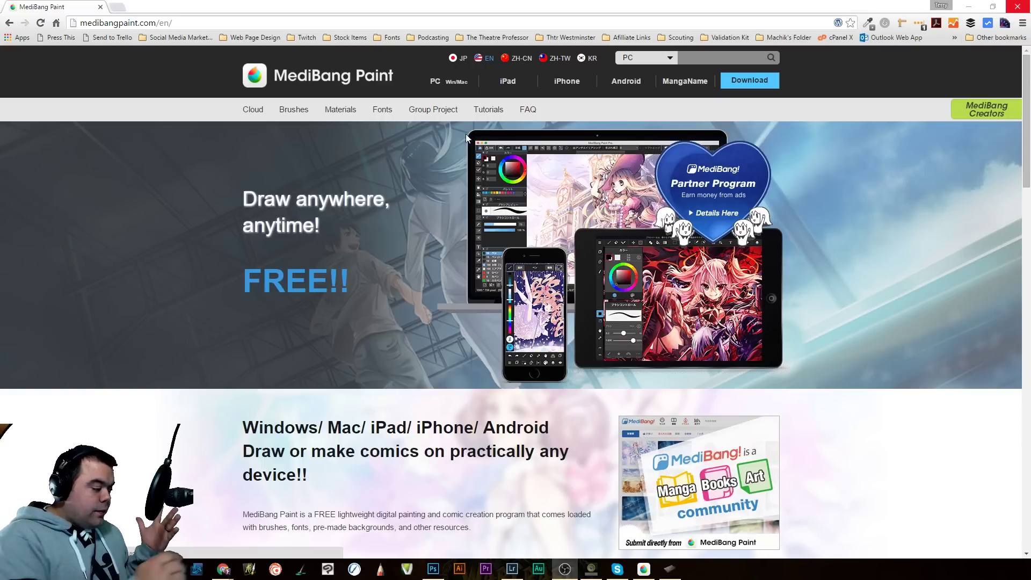
Step: Review the MediBang Paint Pro PC Win/Mac page in Chrome, then minimize the browser
{"action": "left_click", "coordinate": [438, 81]}
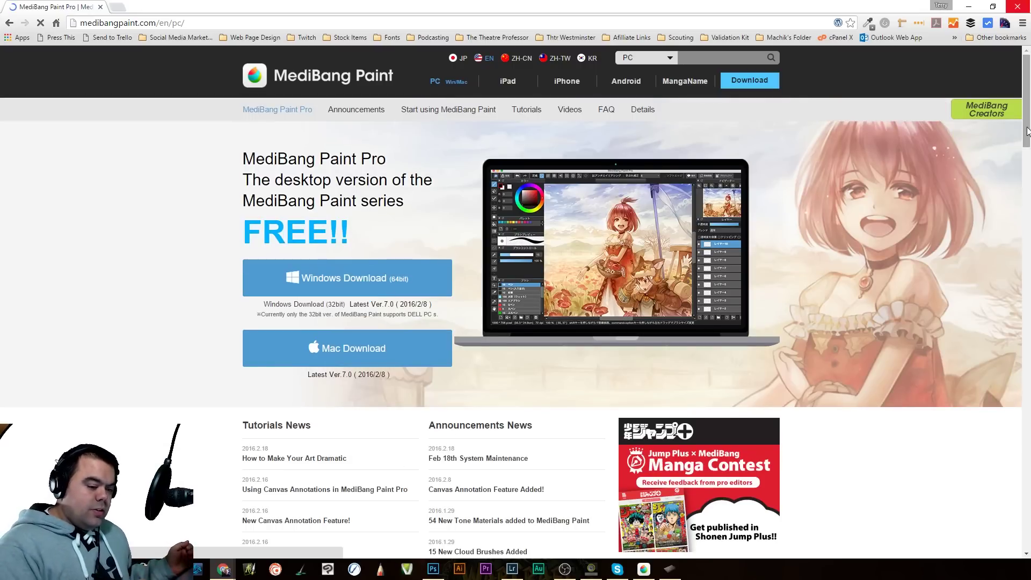
{"action": "scroll", "coordinate": [363, 278], "scroll_direction": "down", "scroll_amount": 3}
{"action": "scroll", "coordinate": [424, 300], "scroll_direction": "down", "scroll_amount": 10}
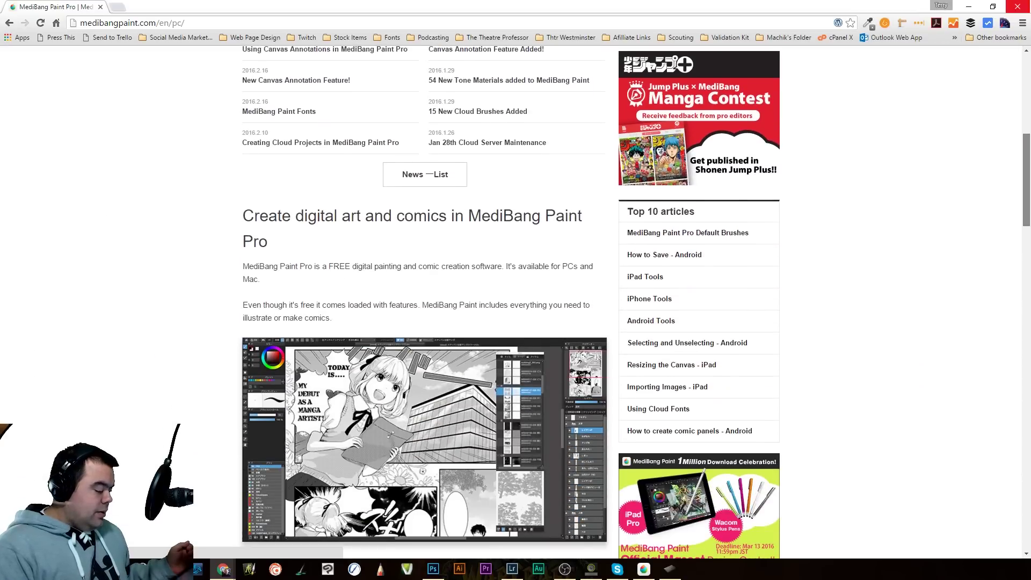
{"action": "scroll", "coordinate": [424, 301], "scroll_direction": "down", "scroll_amount": 13}
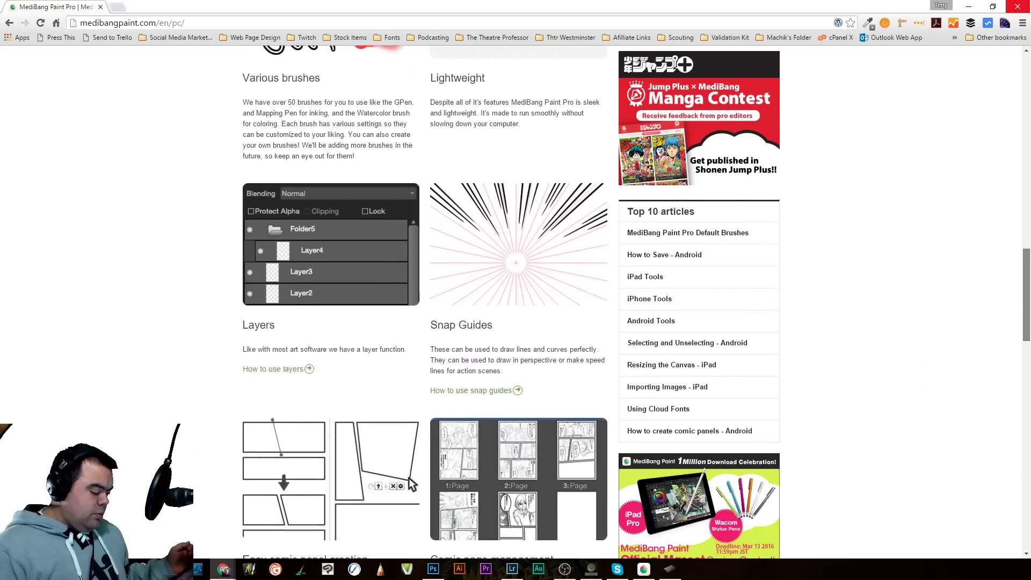
{"action": "scroll", "coordinate": [1020, 439], "scroll_direction": "down", "scroll_amount": 6}
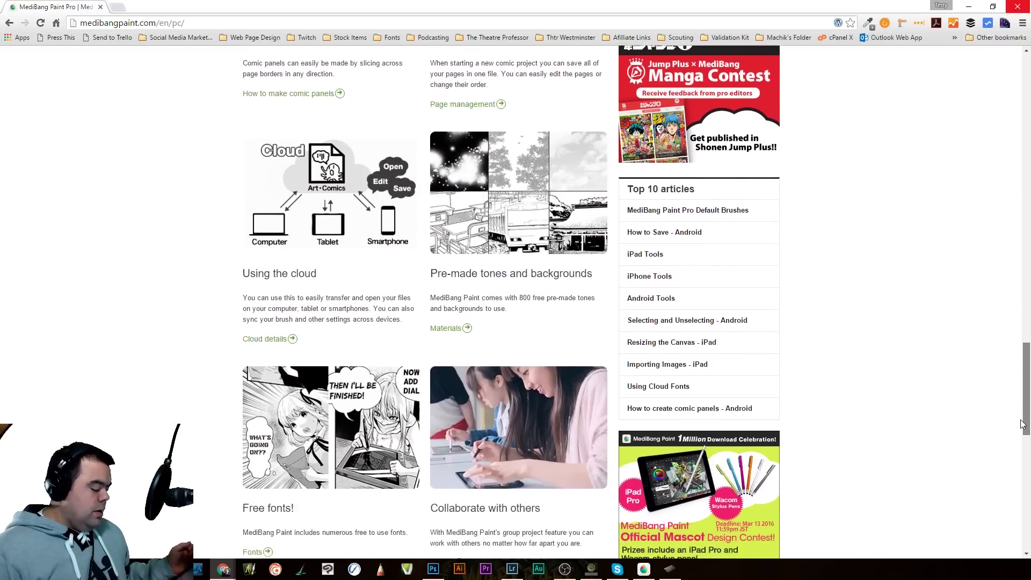
{"action": "mouse_move", "coordinate": [1020, 440]}
{"action": "left_mouse_down"}
{"action": "mouse_move", "coordinate": [1021, 543]}
{"action": "mouse_move", "coordinate": [1015, 405]}
{"action": "mouse_move", "coordinate": [960, 118]}
{"action": "left_mouse_up"}
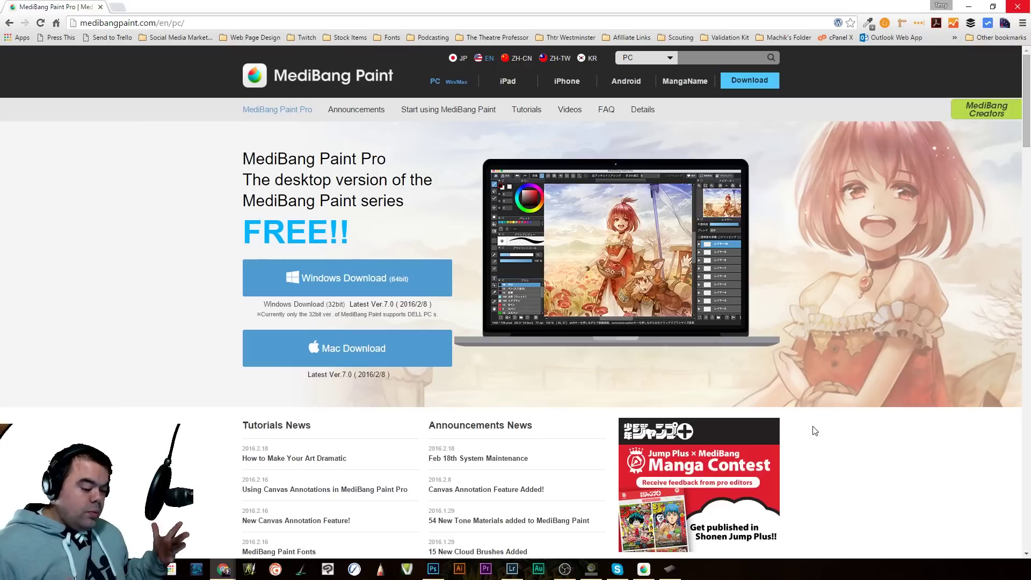
{"action": "left_click", "coordinate": [968, 7]}
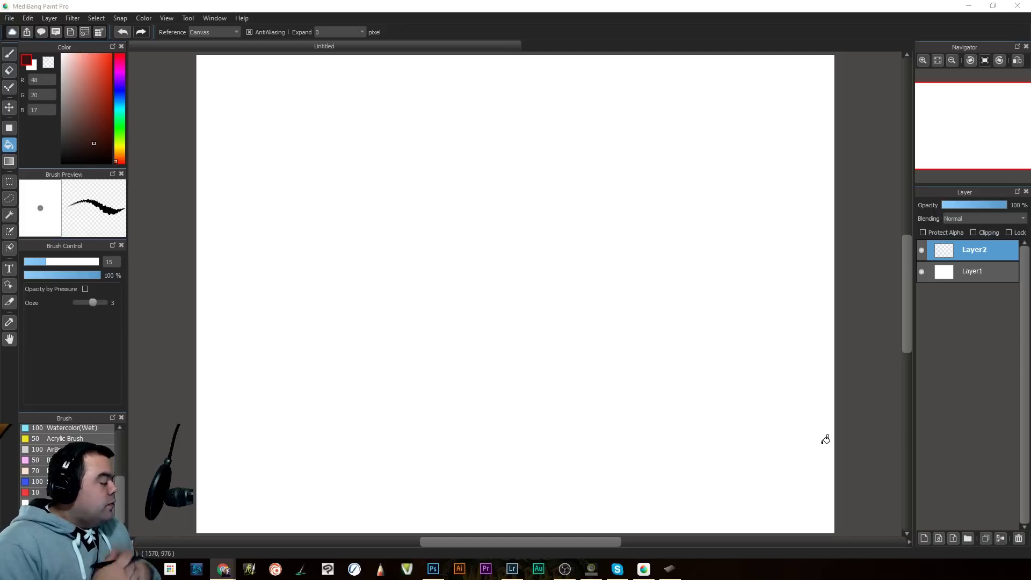
{"action": "left_click", "coordinate": [9, 20]}
Step: Start a new image, glance at comic templates, then swap to a portrait 1200×1600 px size
{"action": "left_click", "coordinate": [21, 32]}
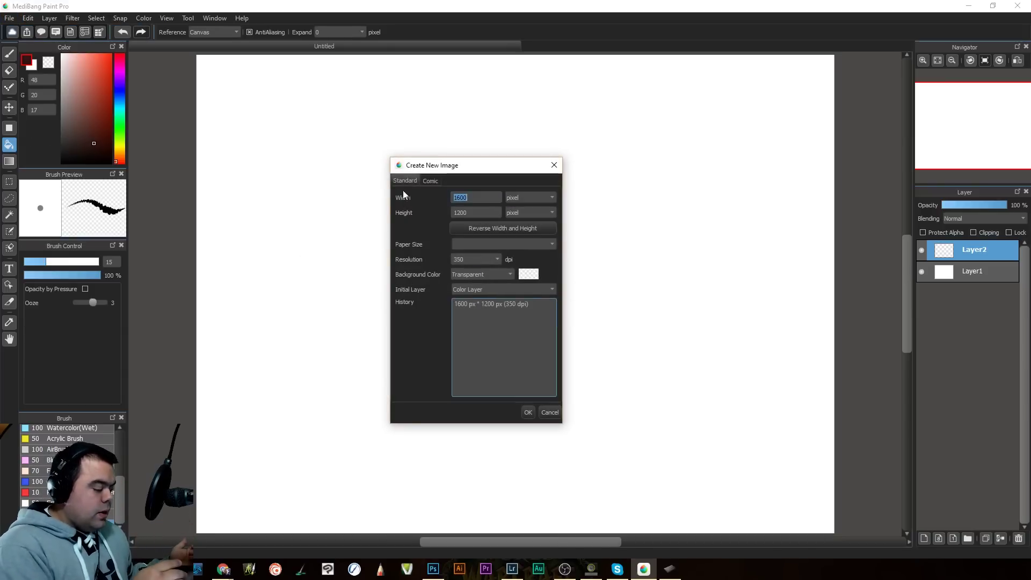
{"action": "left_click", "coordinate": [431, 181]}
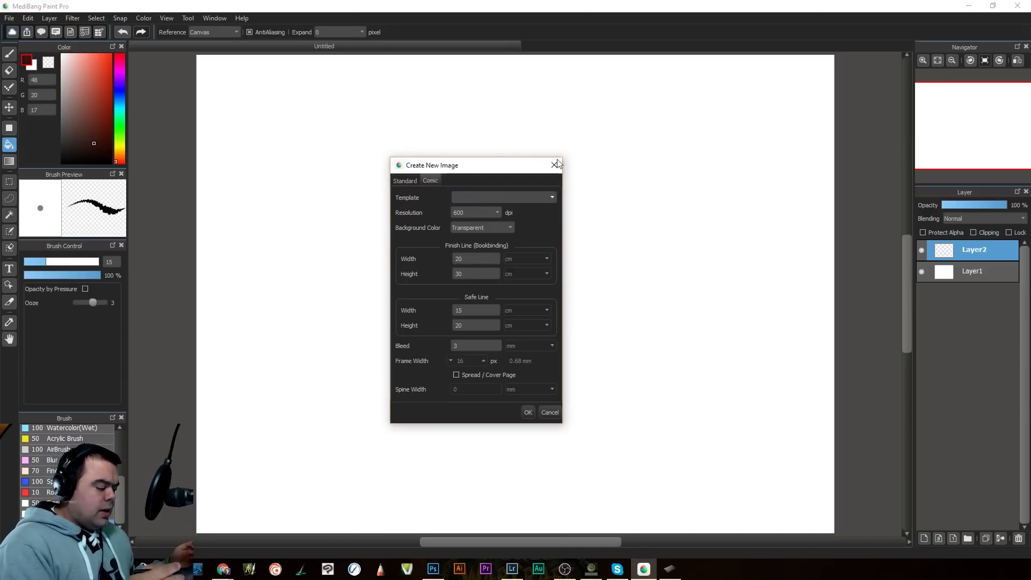
{"action": "left_click", "coordinate": [551, 196]}
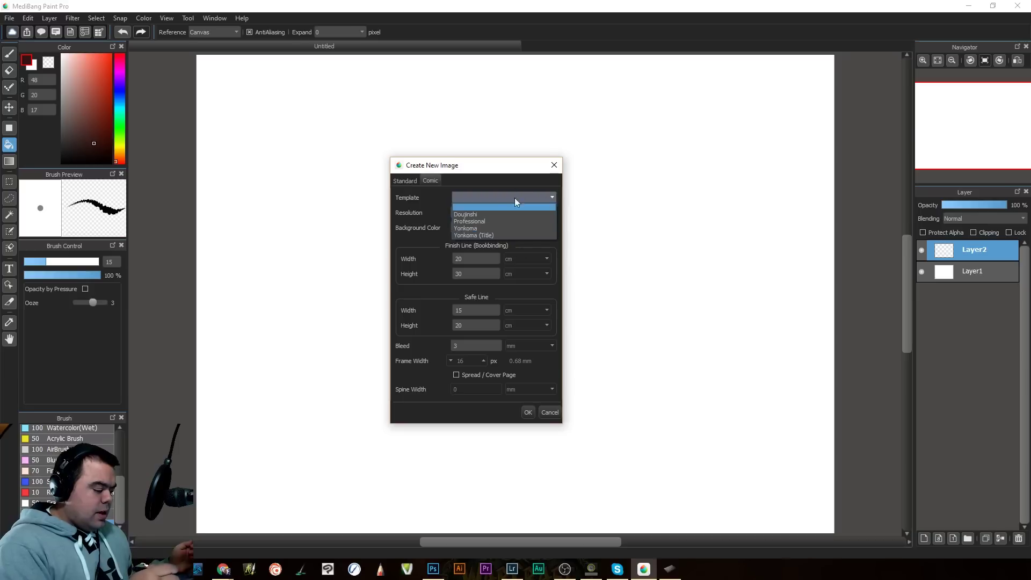
{"action": "left_click", "coordinate": [401, 180]}
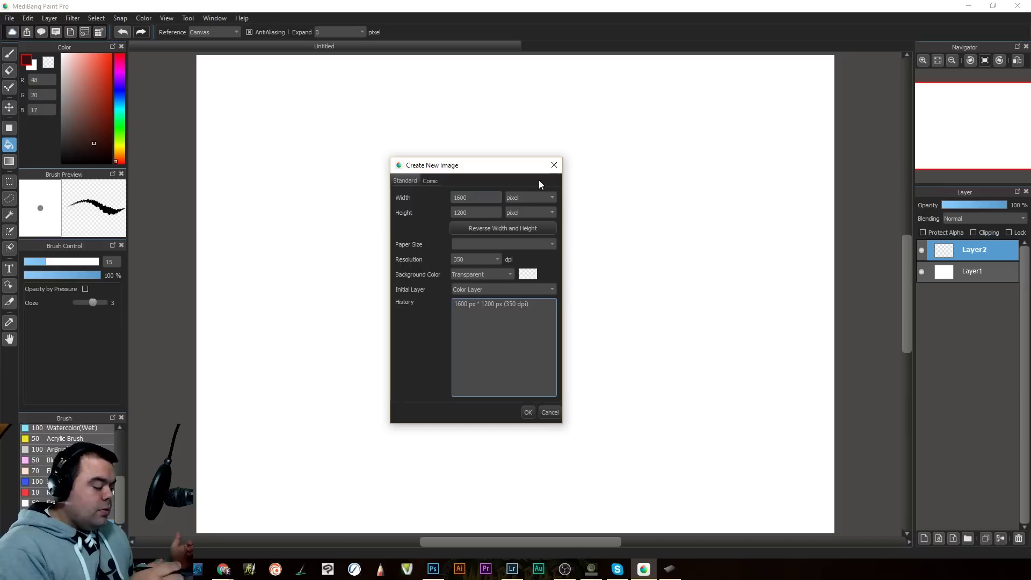
{"action": "left_click", "coordinate": [414, 310]}
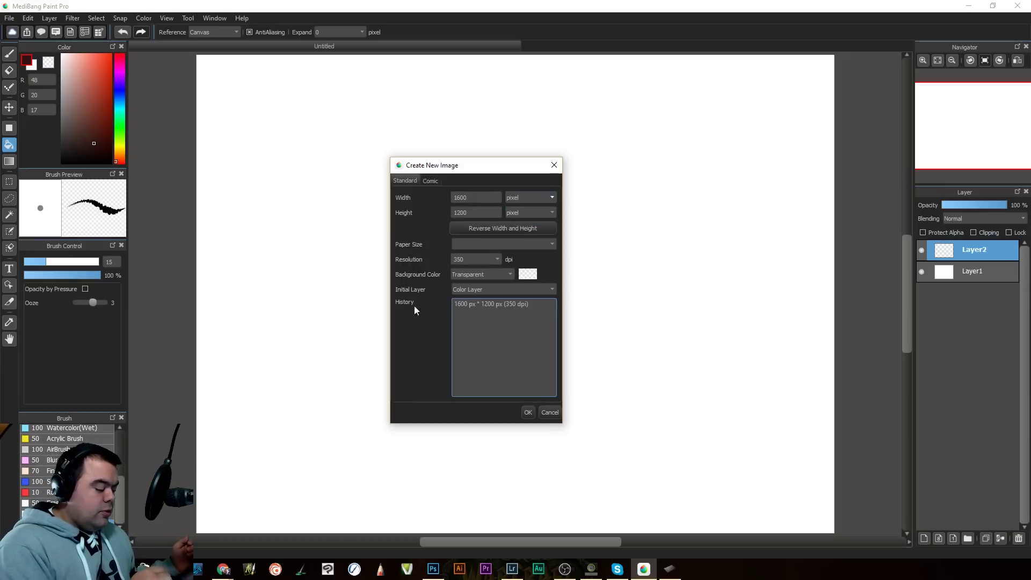
{"action": "left_click", "coordinate": [511, 229]}
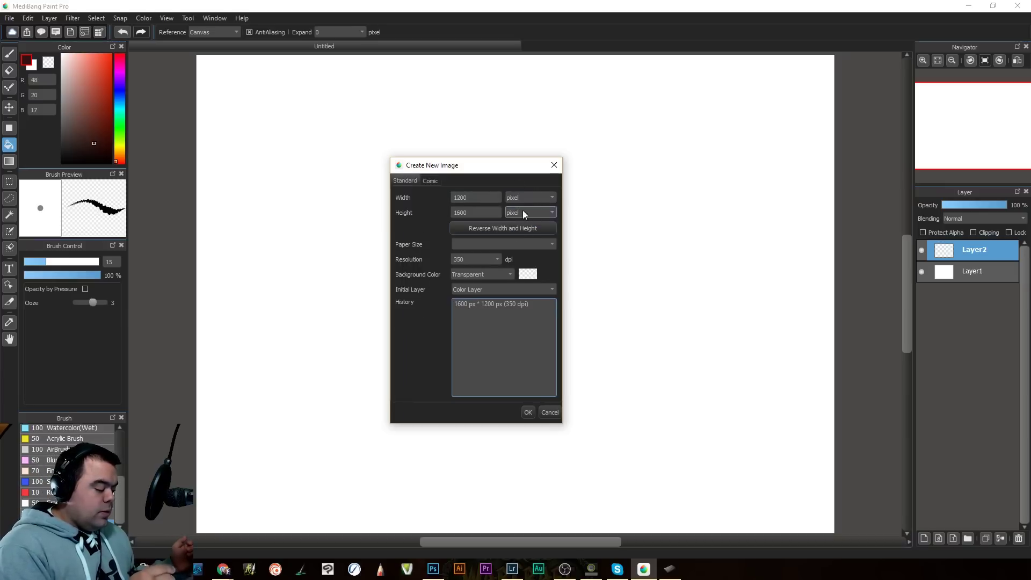
Step: Give the canvas a white colour background with a Color Layer and create it
{"action": "left_click", "coordinate": [540, 243]}
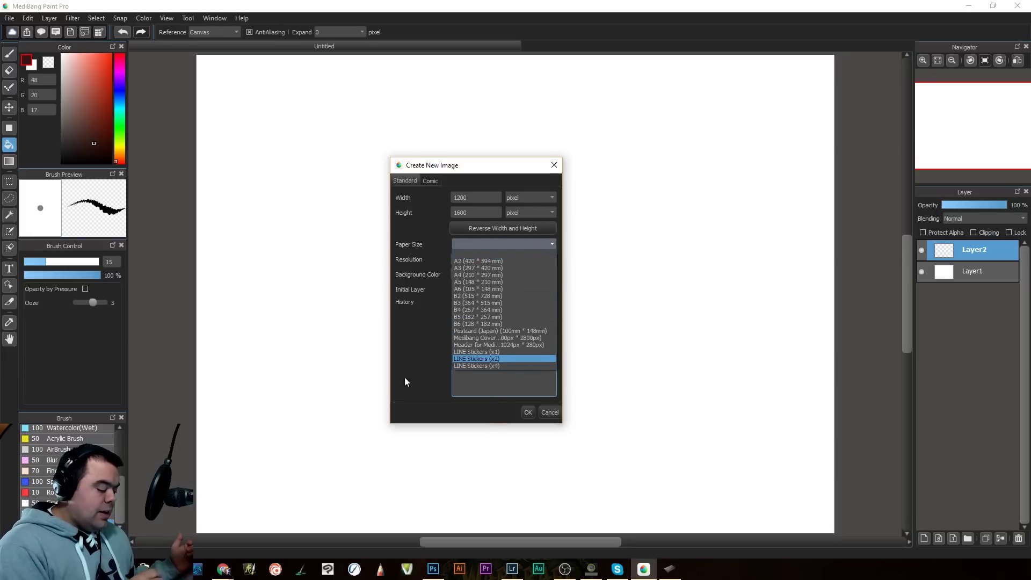
{"action": "left_click", "coordinate": [421, 364]}
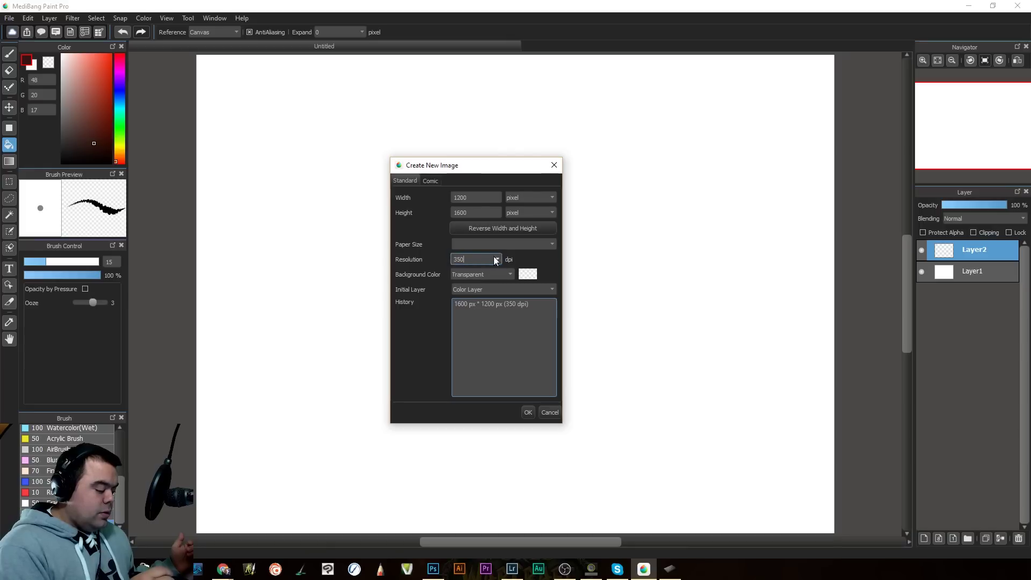
{"action": "left_click", "coordinate": [507, 277]}
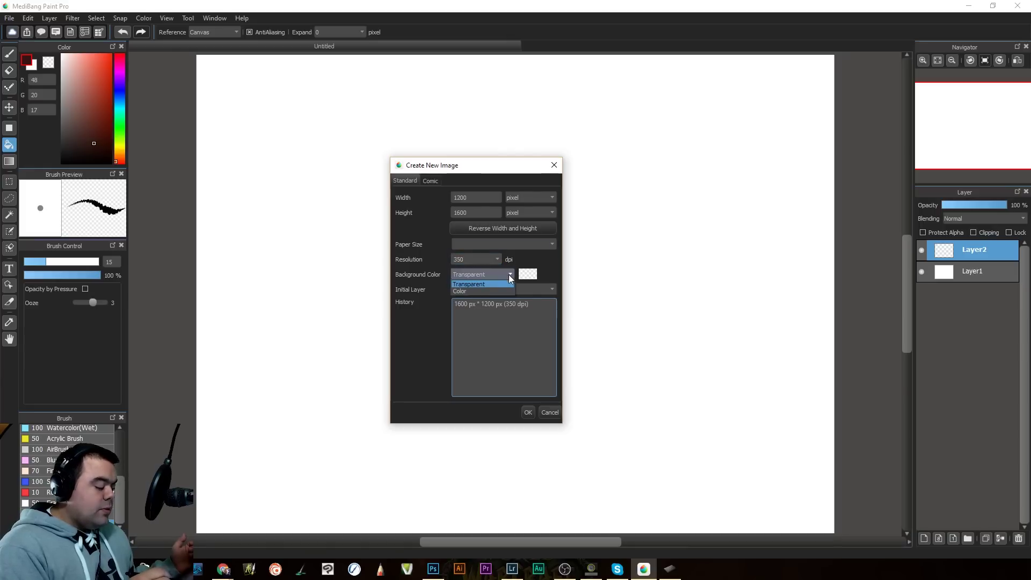
{"action": "left_click", "coordinate": [505, 291]}
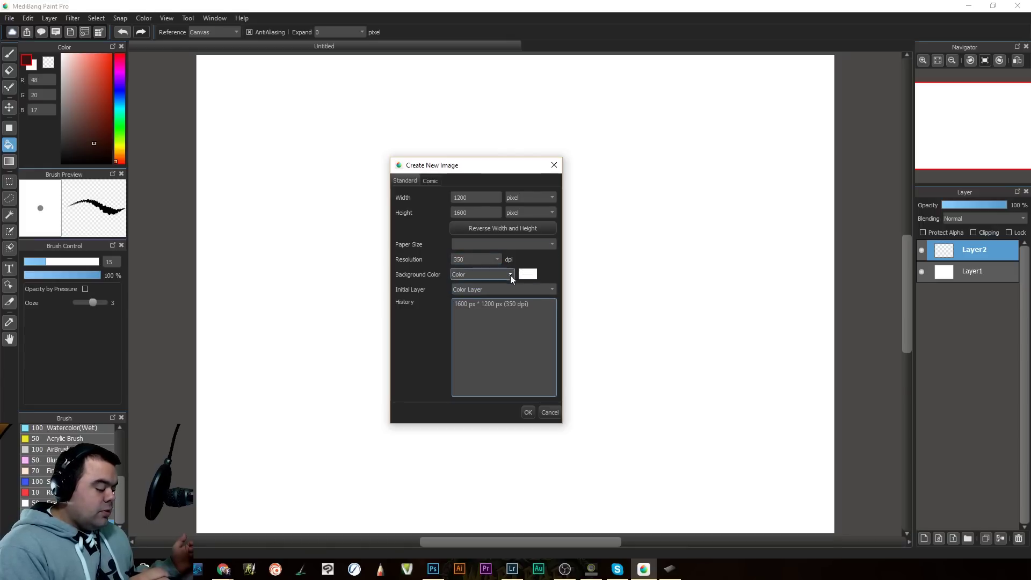
{"action": "left_click", "coordinate": [477, 290]}
{"action": "left_click", "coordinate": [484, 288]}
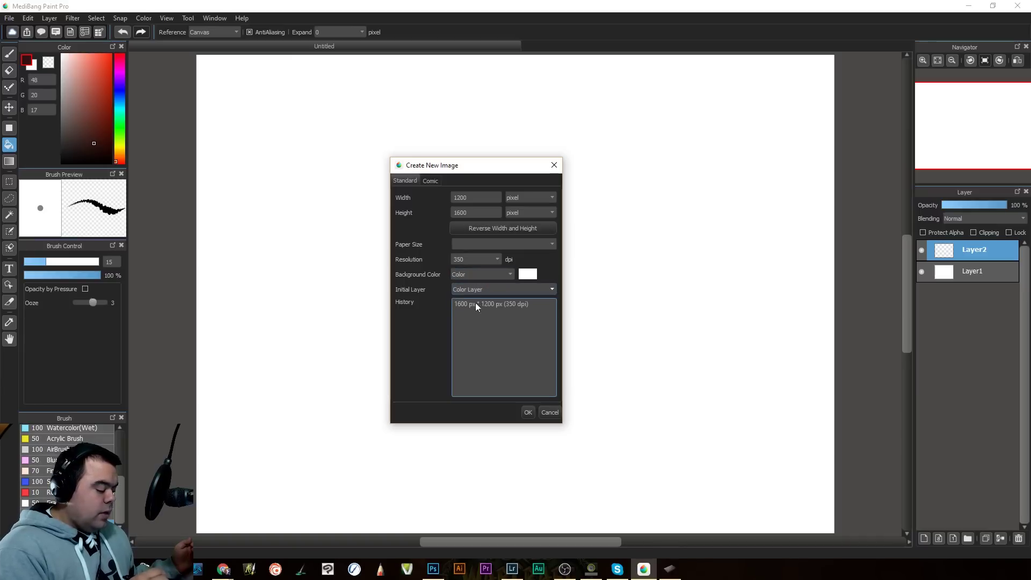
{"action": "left_click", "coordinate": [526, 412]}
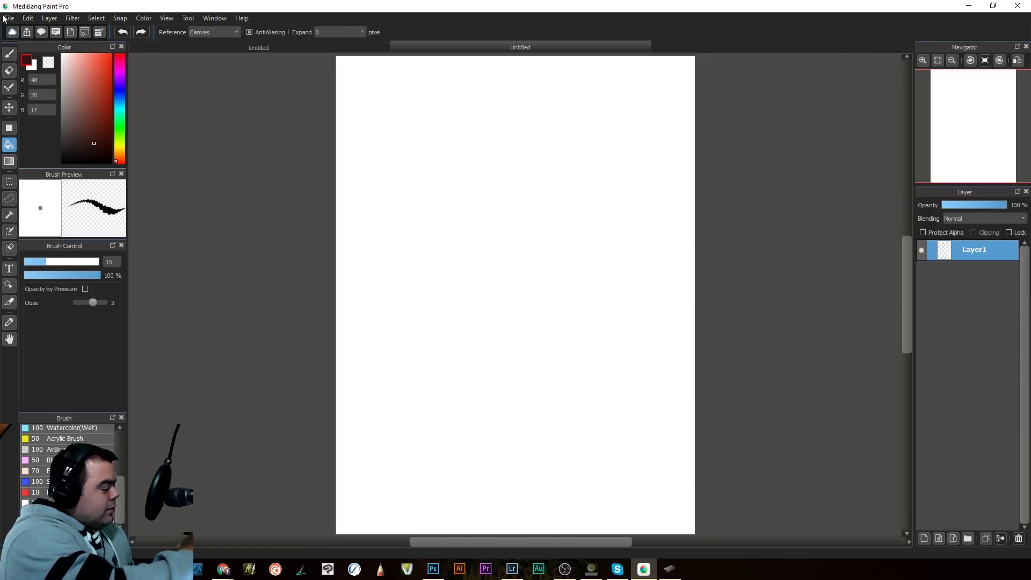
Step: Re-maximize the program window and rotate the canvas right into landscape orientation
{"action": "double_click", "coordinate": [28, 6]}
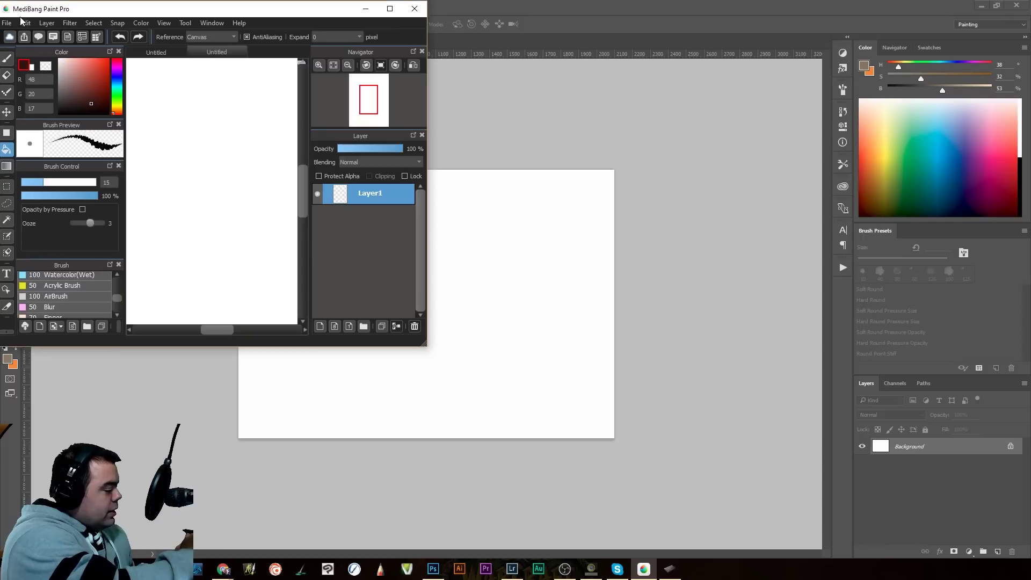
{"action": "left_click", "coordinate": [390, 8]}
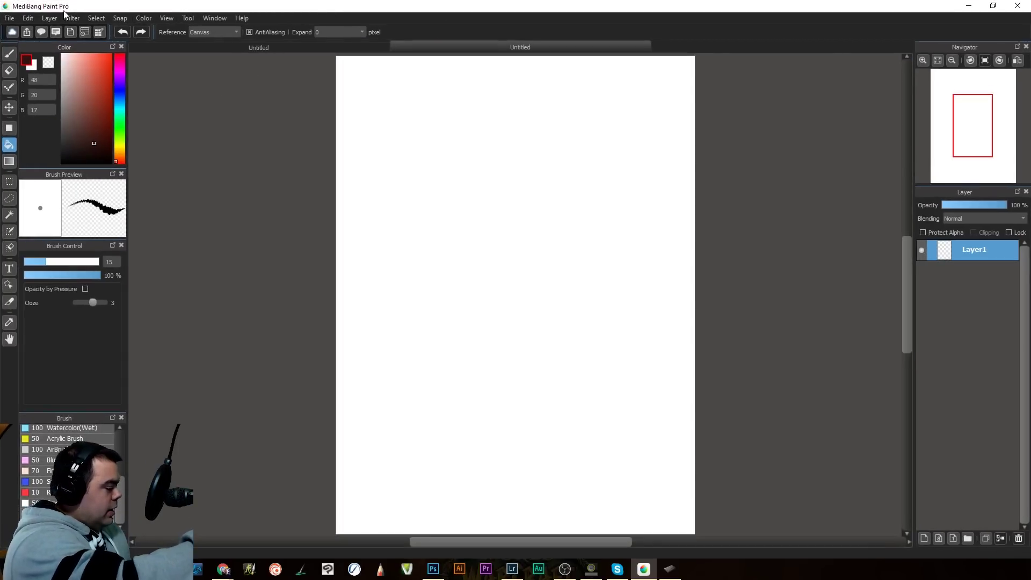
{"action": "left_click", "coordinate": [50, 19]}
{"action": "mouse_move", "coordinate": [27, 18]}
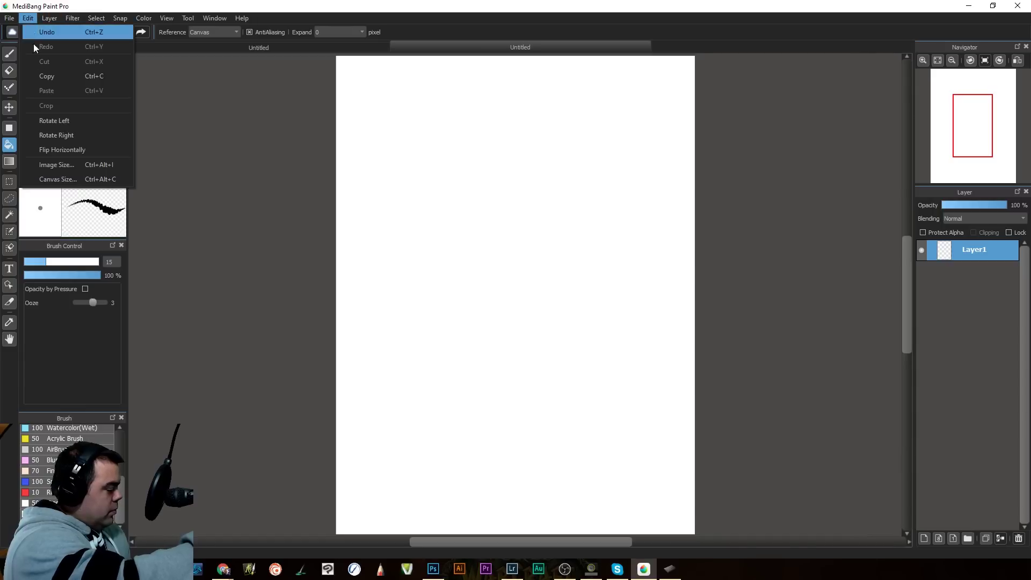
{"action": "left_click", "coordinate": [55, 135]}
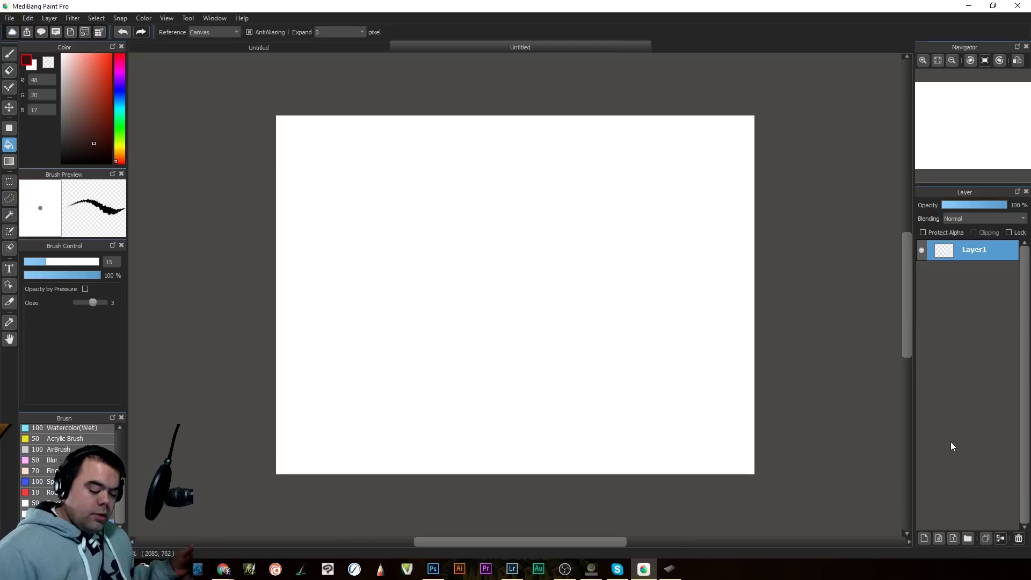
Step: Add Layer2 above Layer1, lock Layer1, and keep Layer2 on Normal blending
{"action": "left_click", "coordinate": [924, 538]}
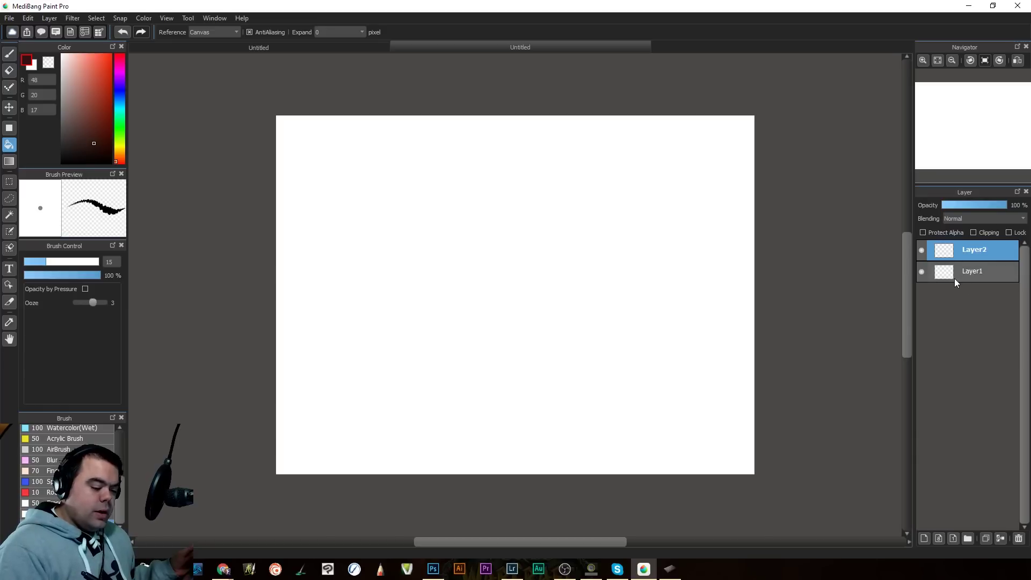
{"action": "left_click", "coordinate": [998, 270]}
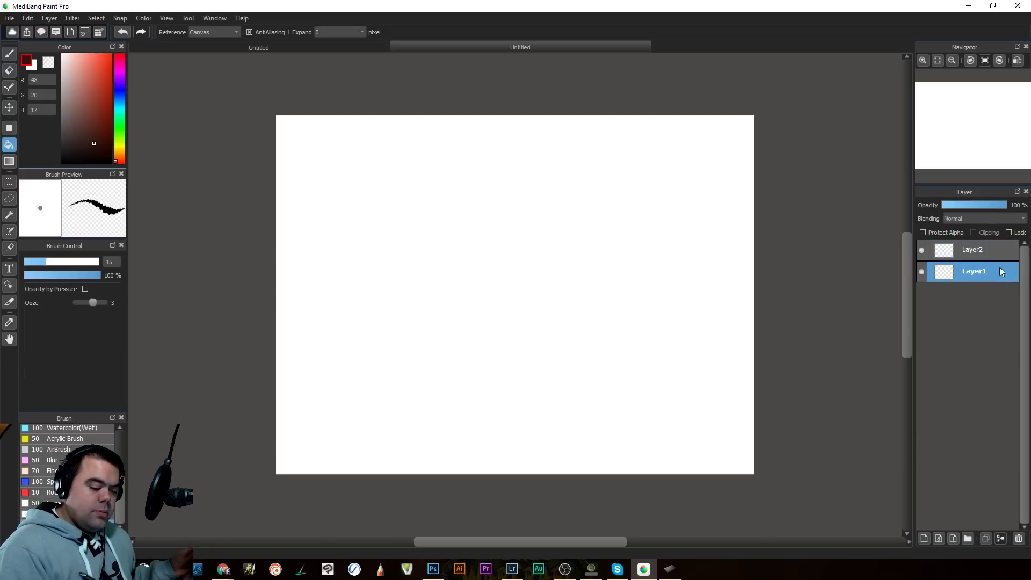
{"action": "left_click", "coordinate": [1009, 233]}
{"action": "left_click", "coordinate": [979, 248]}
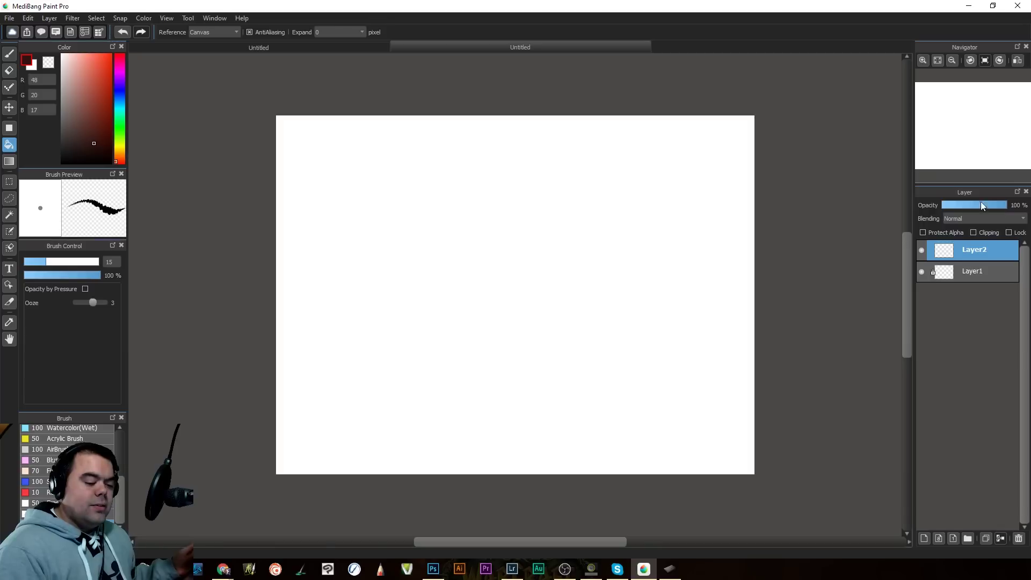
{"action": "left_click", "coordinate": [969, 219]}
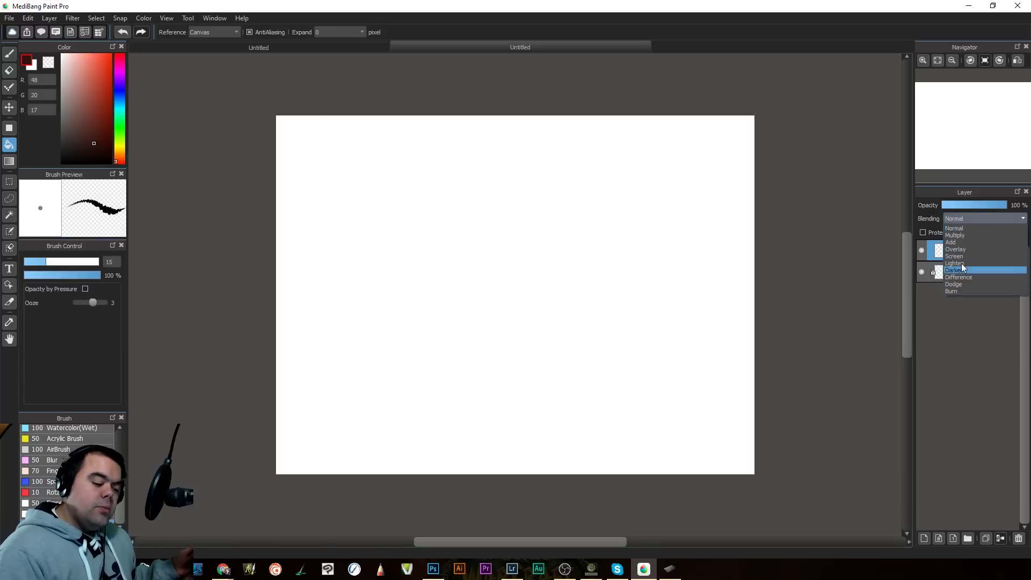
{"action": "left_click", "coordinate": [981, 214]}
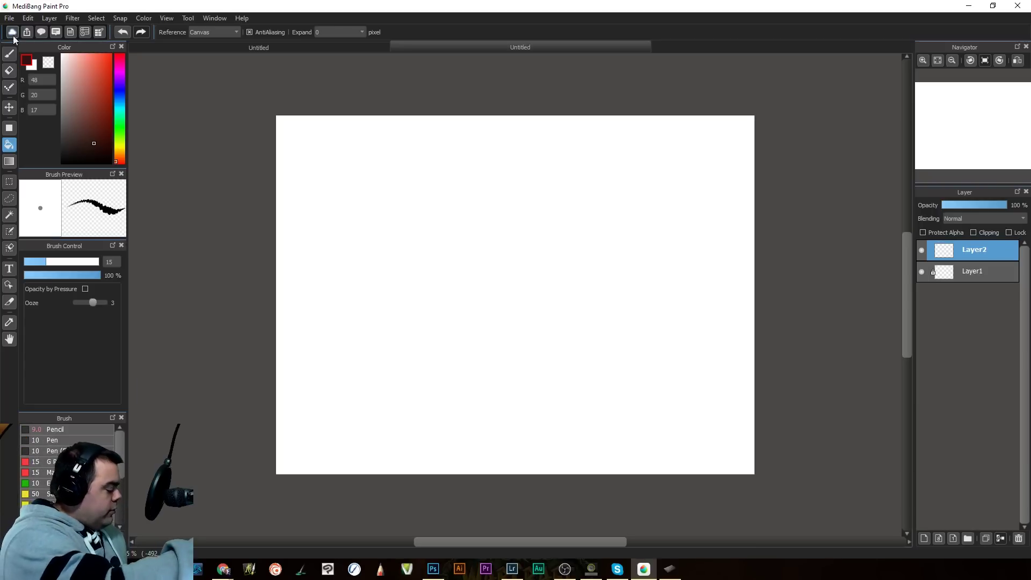
{"action": "scroll", "coordinate": [74, 439], "scroll_direction": "up", "scroll_amount": 3}
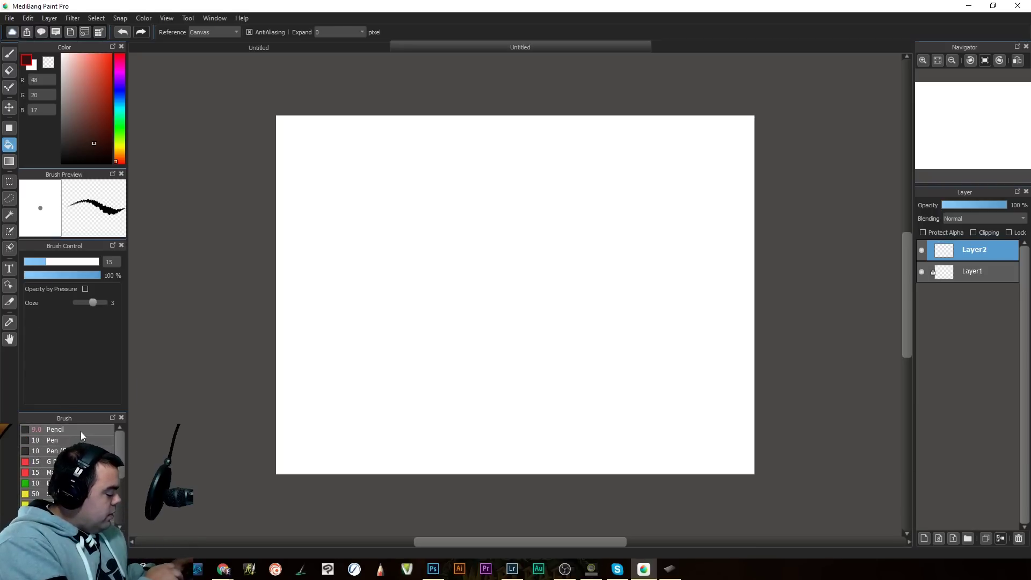
Step: Compare the Pen, G Pen, size-10 and size-50 brushes, drawing and undoing one test stroke
{"action": "left_click", "coordinate": [83, 440]}
{"action": "left_click", "coordinate": [83, 461]}
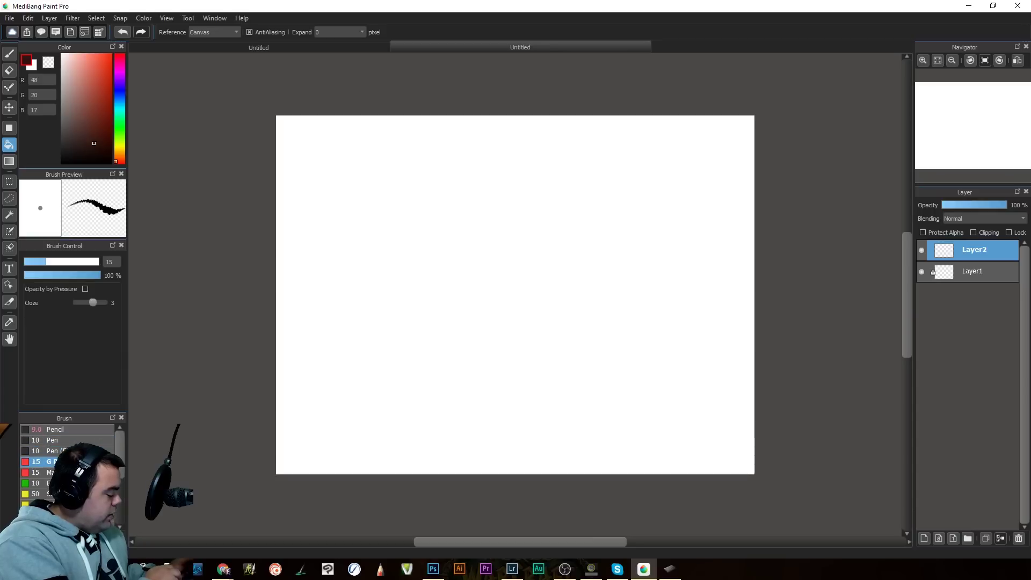
{"action": "left_click", "coordinate": [83, 472]}
{"action": "left_click", "coordinate": [83, 483]}
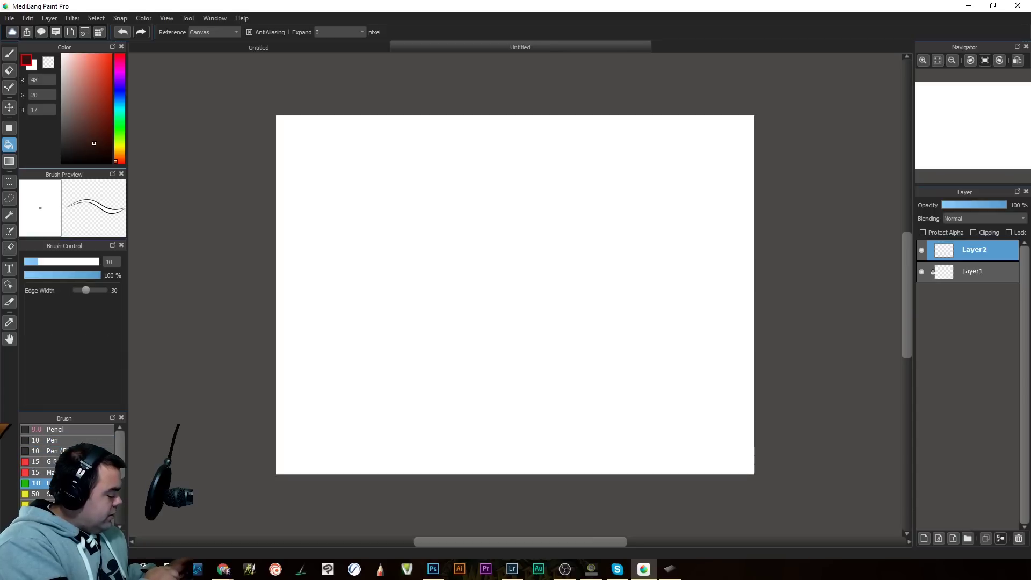
{"action": "left_click", "coordinate": [83, 494]}
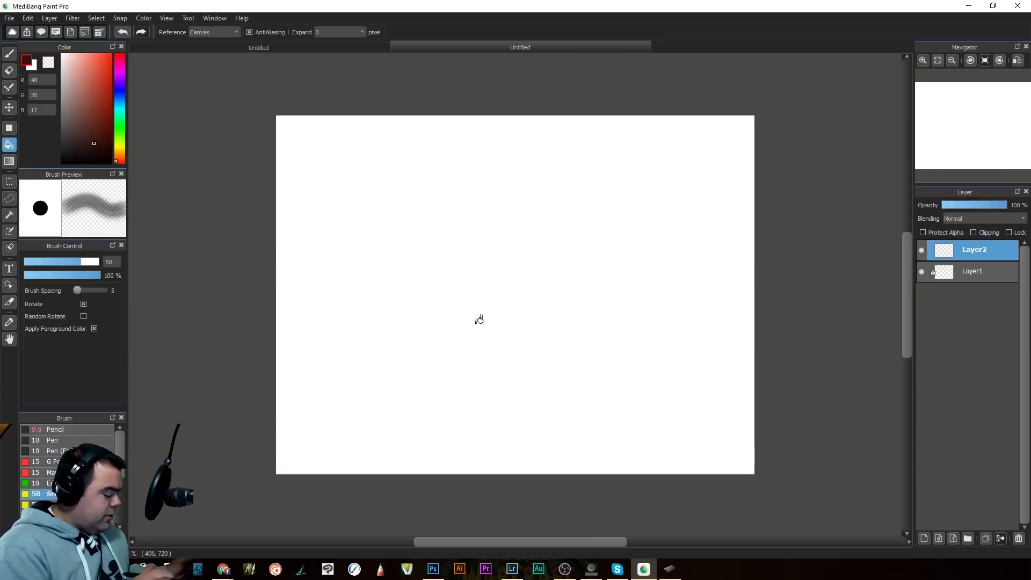
{"action": "left_click", "coordinate": [10, 52]}
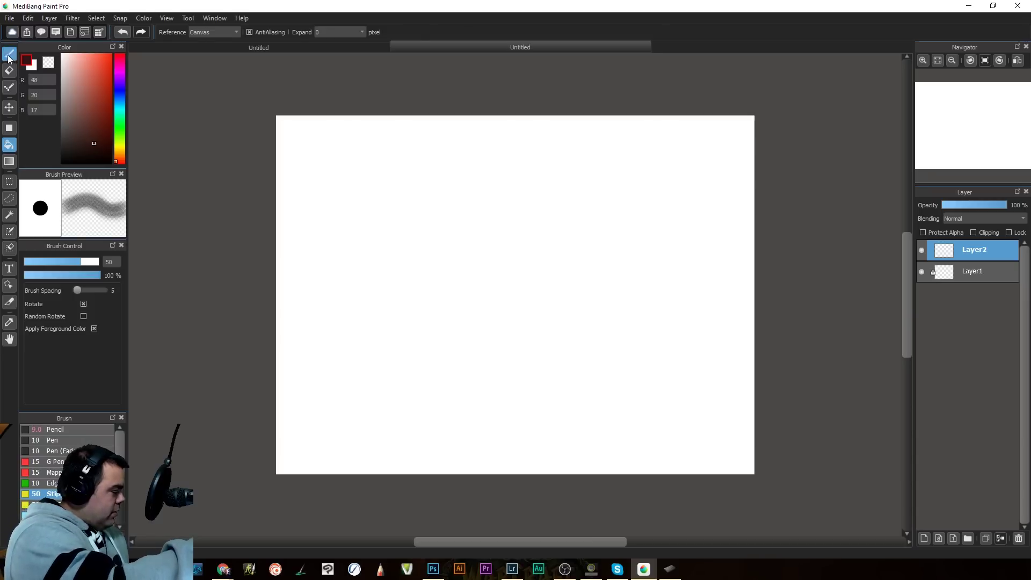
{"action": "mouse_move", "coordinate": [412, 382]}
{"action": "left_mouse_down"}
{"action": "mouse_move", "coordinate": [486, 314]}
{"action": "mouse_move", "coordinate": [597, 276]}
{"action": "mouse_move", "coordinate": [583, 339]}
{"action": "mouse_move", "coordinate": [514, 418]}
{"action": "mouse_move", "coordinate": [505, 456]}
{"action": "left_mouse_up"}
{"action": "key", "text": "ctrl+z"}
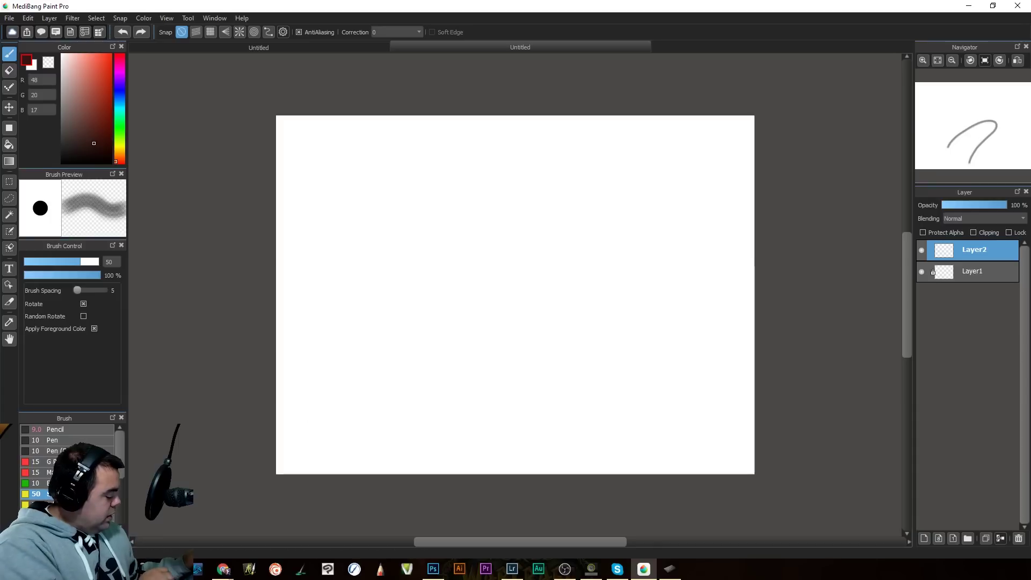
Step: Ink dark test strokes with a hard-edged pen: a long diagonal, arch, hook and curl
{"action": "left_click", "coordinate": [54, 504]}
{"action": "mouse_move", "coordinate": [378, 395]}
{"action": "left_mouse_down"}
{"action": "mouse_move", "coordinate": [409, 361]}
{"action": "mouse_move", "coordinate": [523, 287]}
{"action": "mouse_move", "coordinate": [639, 230]}
{"action": "left_mouse_up"}
{"action": "mouse_move", "coordinate": [436, 405]}
{"action": "left_mouse_down"}
{"action": "mouse_move", "coordinate": [511, 396]}
{"action": "mouse_move", "coordinate": [500, 414]}
{"action": "left_mouse_up"}
{"action": "mouse_move", "coordinate": [668, 340]}
{"action": "left_mouse_down"}
{"action": "mouse_move", "coordinate": [607, 355]}
{"action": "mouse_move", "coordinate": [616, 413]}
{"action": "left_mouse_up"}
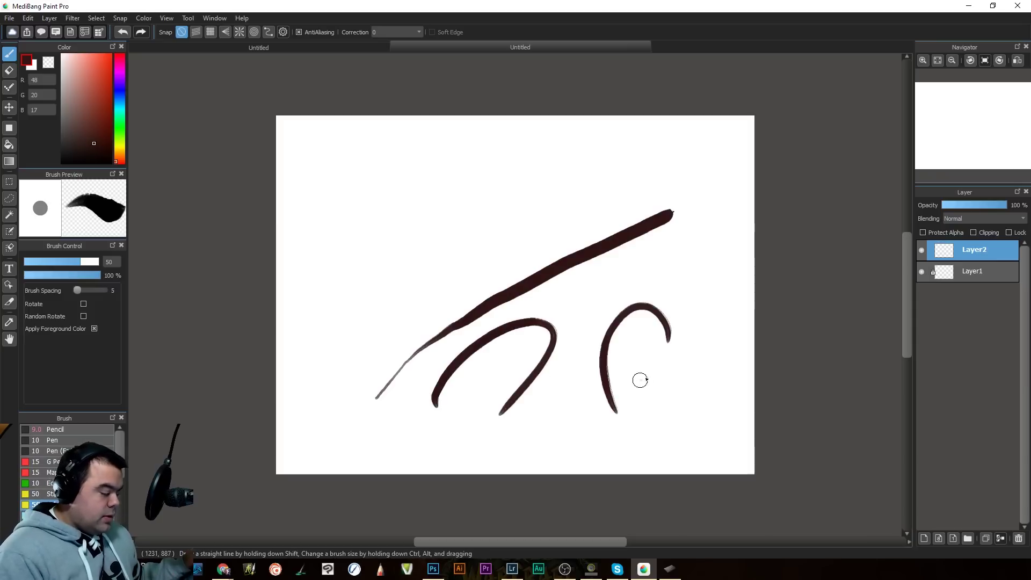
{"action": "mouse_move", "coordinate": [639, 379]}
{"action": "left_mouse_down"}
{"action": "mouse_move", "coordinate": [650, 420]}
{"action": "mouse_move", "coordinate": [637, 448]}
{"action": "left_mouse_up"}
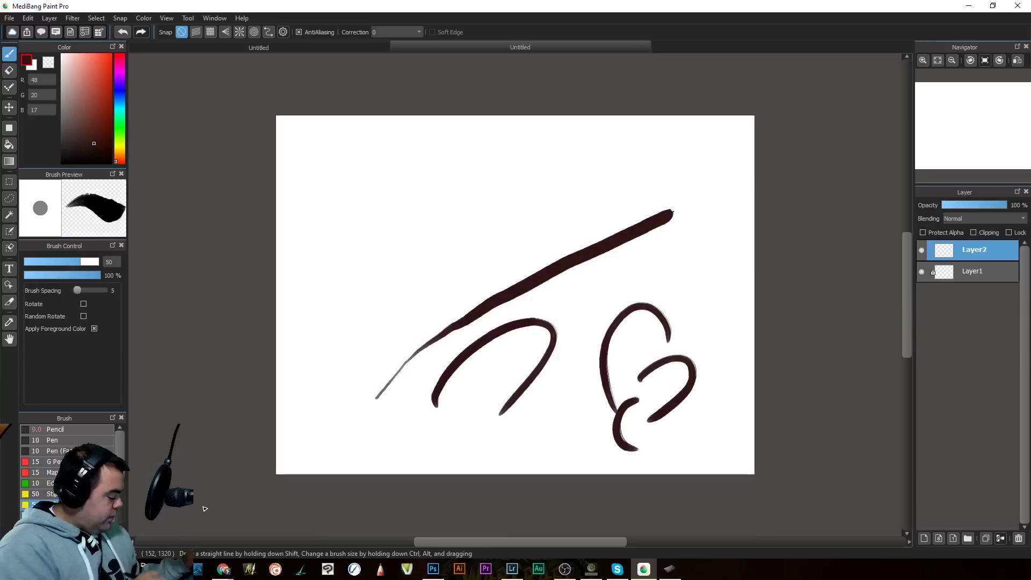
Step: Paint clusters of diagonal strokes across the upper canvas with the colour-mixing brush
{"action": "left_click", "coordinate": [64, 516]}
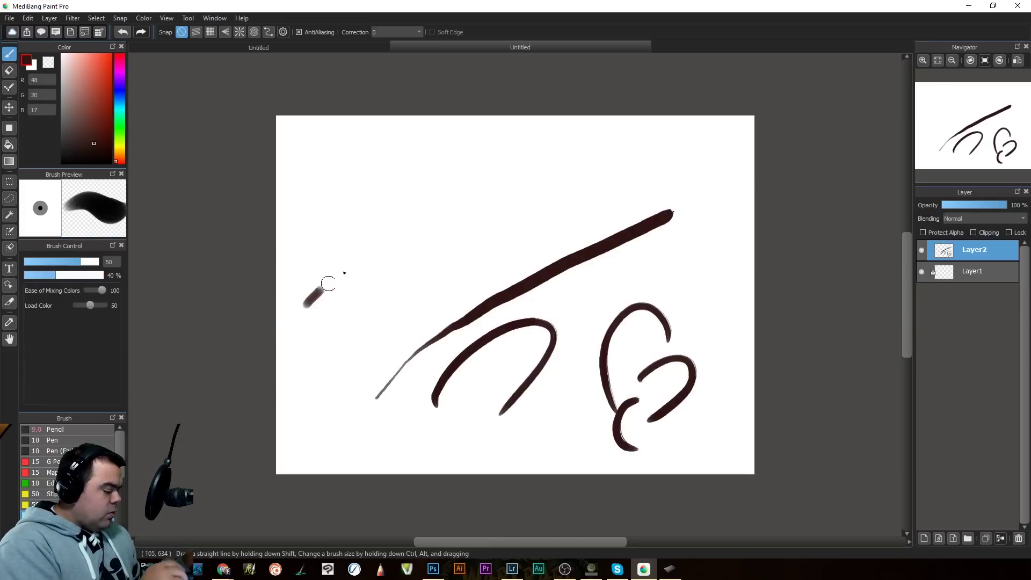
{"action": "left_click_drag", "start_coordinate": [304, 306], "coordinate": [538, 171]}
{"action": "left_click_drag", "start_coordinate": [339, 294], "coordinate": [505, 162]}
{"action": "left_click_drag", "start_coordinate": [406, 284], "coordinate": [462, 212]}
{"action": "left_click_drag", "start_coordinate": [528, 157], "coordinate": [474, 267]}
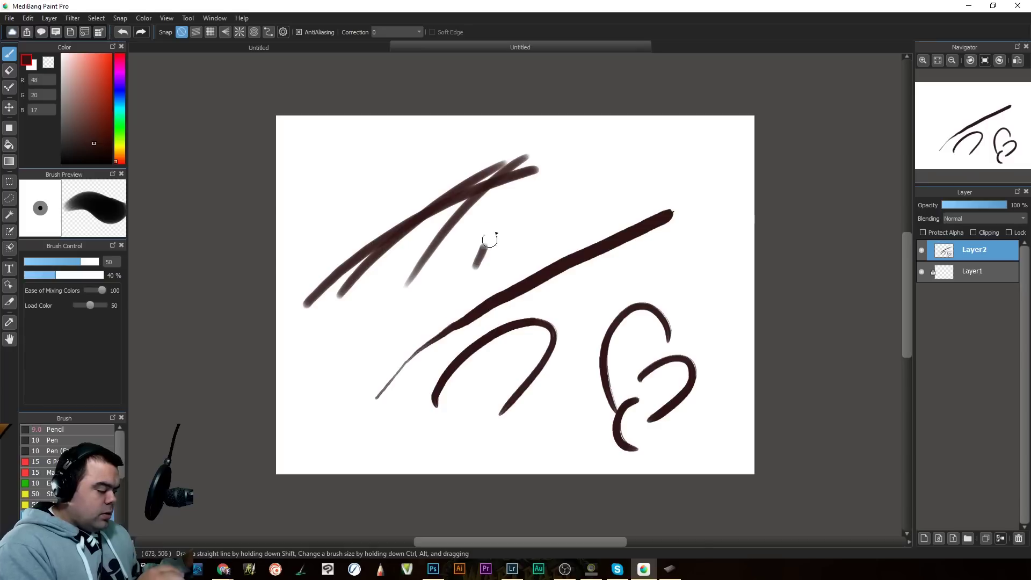
{"action": "left_click_drag", "start_coordinate": [573, 150], "coordinate": [513, 232]}
{"action": "left_click_drag", "start_coordinate": [618, 153], "coordinate": [521, 249]}
{"action": "left_click_drag", "start_coordinate": [551, 195], "coordinate": [511, 232]}
{"action": "left_click_drag", "start_coordinate": [593, 169], "coordinate": [521, 227]}
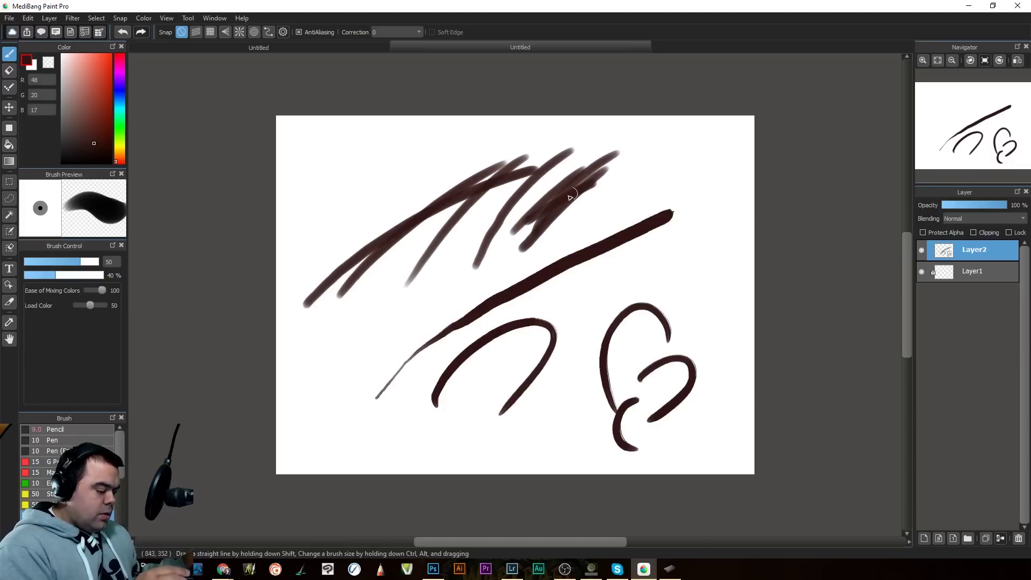
{"action": "left_click_drag", "start_coordinate": [576, 189], "coordinate": [540, 215]}
{"action": "left_click_drag", "start_coordinate": [367, 317], "coordinate": [436, 206]}
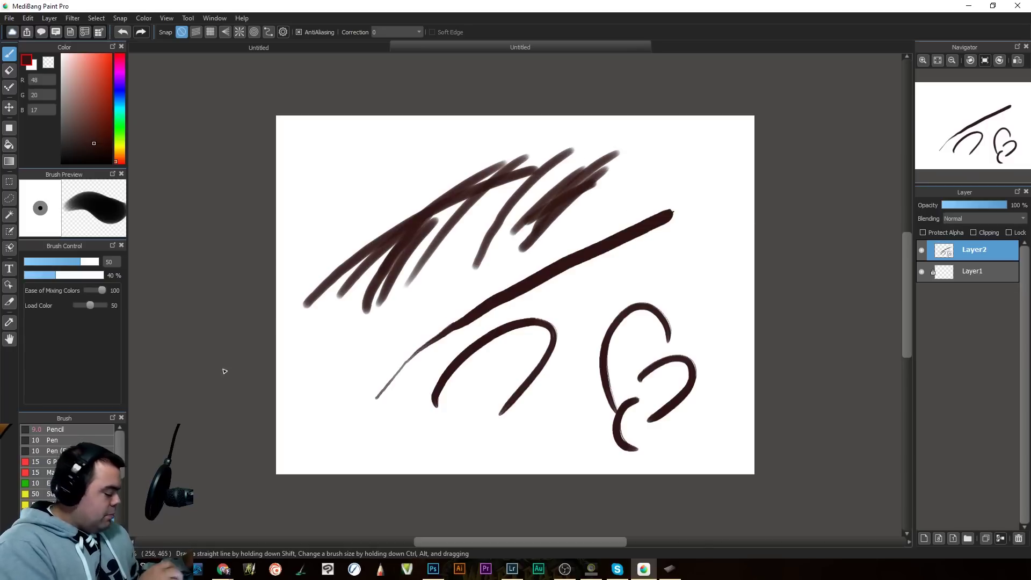
Step: Scrub a soft brown wash at lower left, then add two Acrylic Brush strokes at upper left
{"action": "key", "text": "b"}
{"action": "left_click_drag", "start_coordinate": [303, 433], "coordinate": [424, 274]}
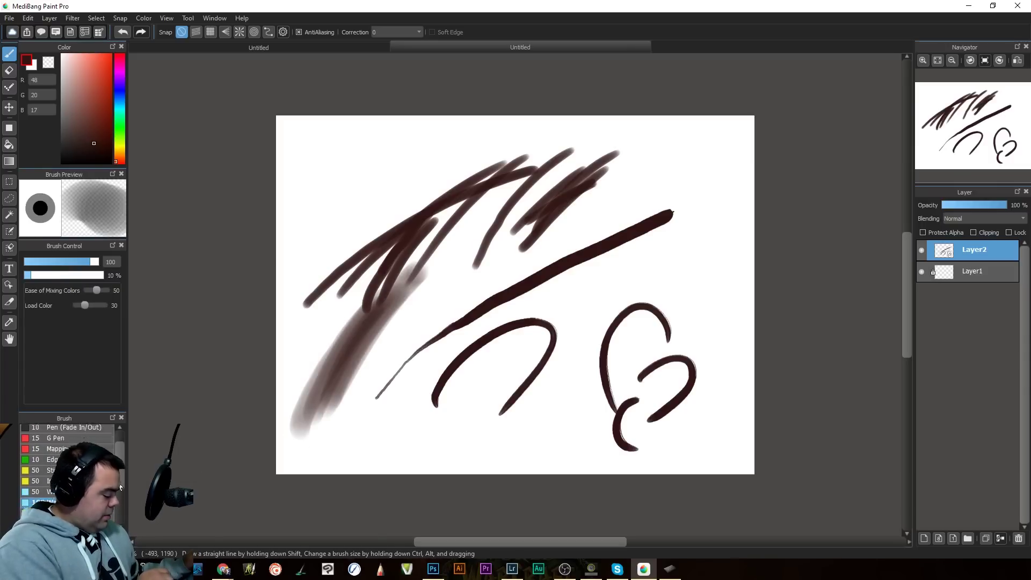
{"action": "left_click_drag", "start_coordinate": [120, 487], "coordinate": [120, 505]}
{"action": "left_click", "coordinate": [43, 467]}
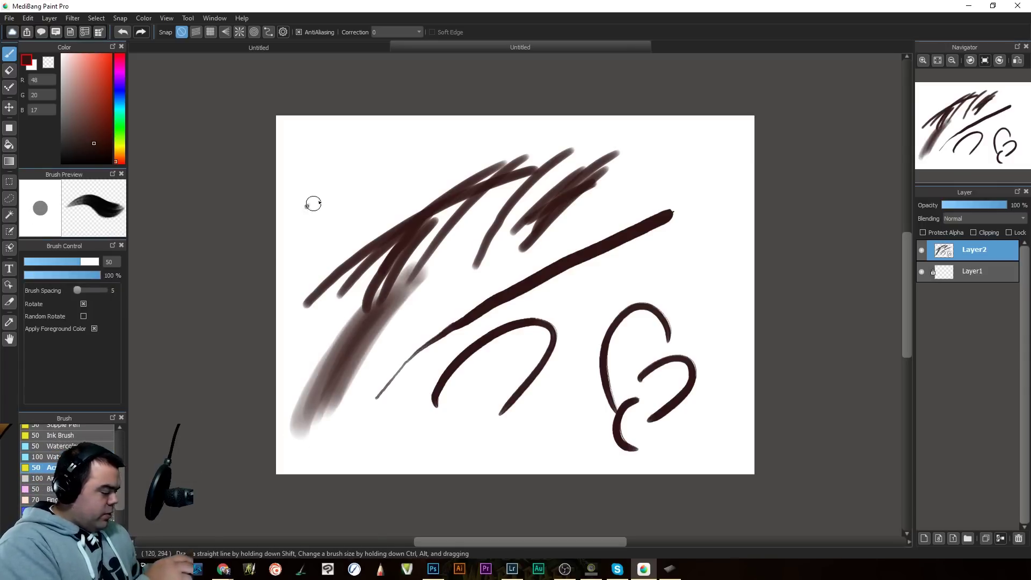
{"action": "left_click_drag", "start_coordinate": [305, 207], "coordinate": [448, 117]}
{"action": "left_click_drag", "start_coordinate": [325, 232], "coordinate": [406, 166]}
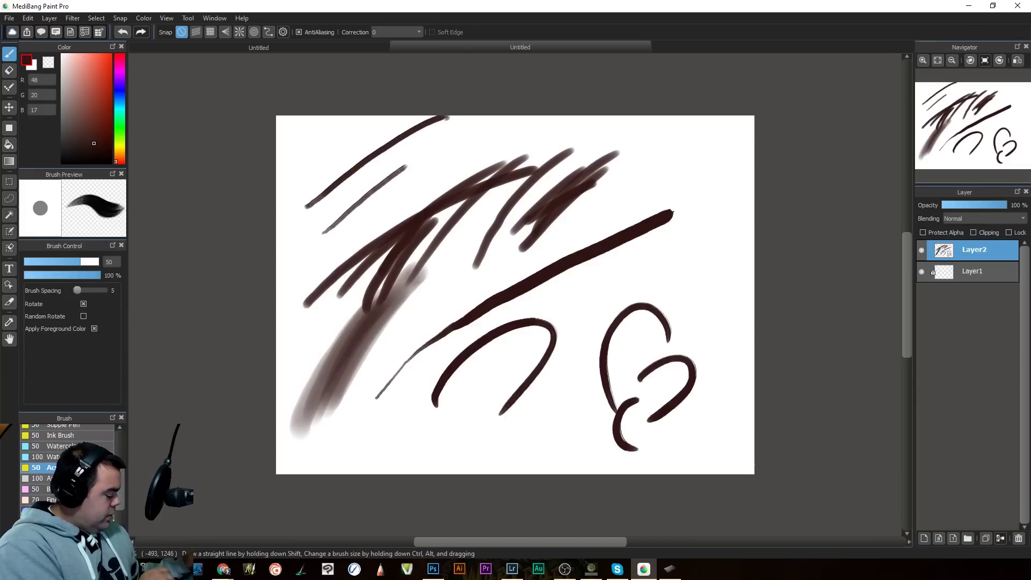
Step: Smear the dark strokes toward the left edge with the finger brush, then add Layer3
{"action": "left_click", "coordinate": [43, 478]}
{"action": "left_click", "coordinate": [43, 500]}
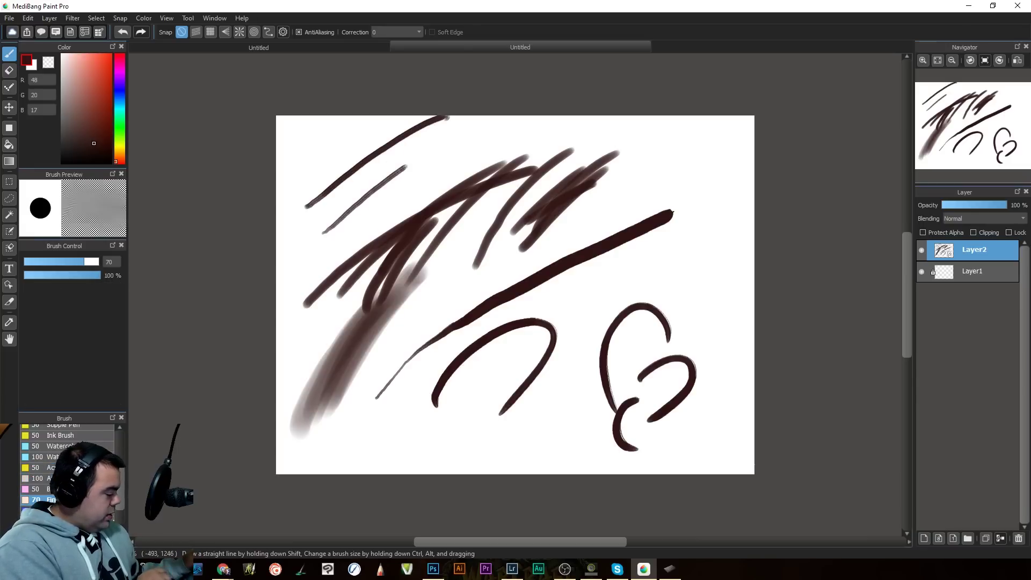
{"action": "mouse_move", "coordinate": [343, 350]}
{"action": "left_mouse_down"}
{"action": "mouse_move", "coordinate": [437, 231]}
{"action": "mouse_move", "coordinate": [376, 258]}
{"action": "mouse_move", "coordinate": [277, 352]}
{"action": "left_mouse_up"}
{"action": "left_click", "coordinate": [43, 510]}
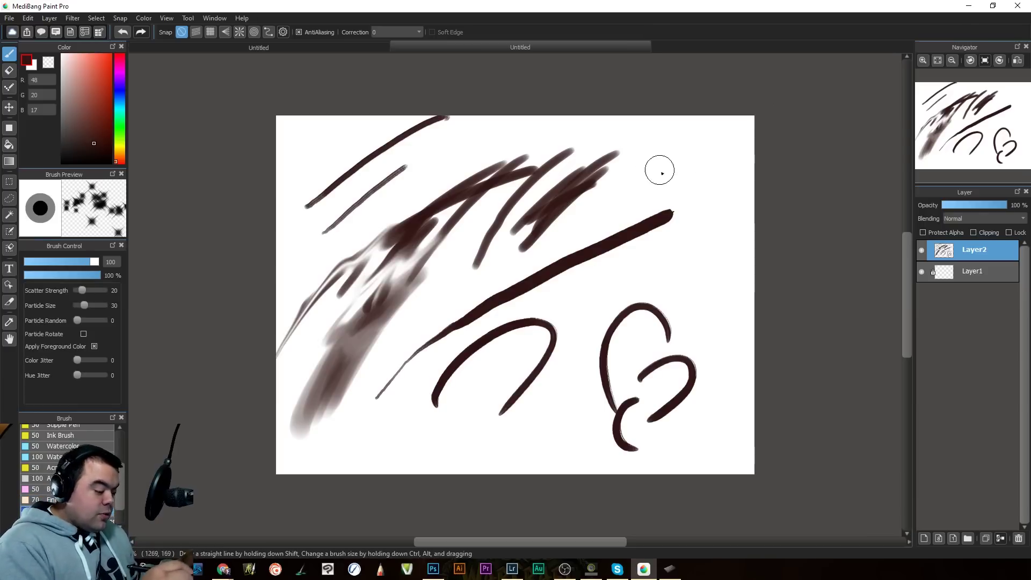
{"action": "left_click", "coordinate": [925, 538]}
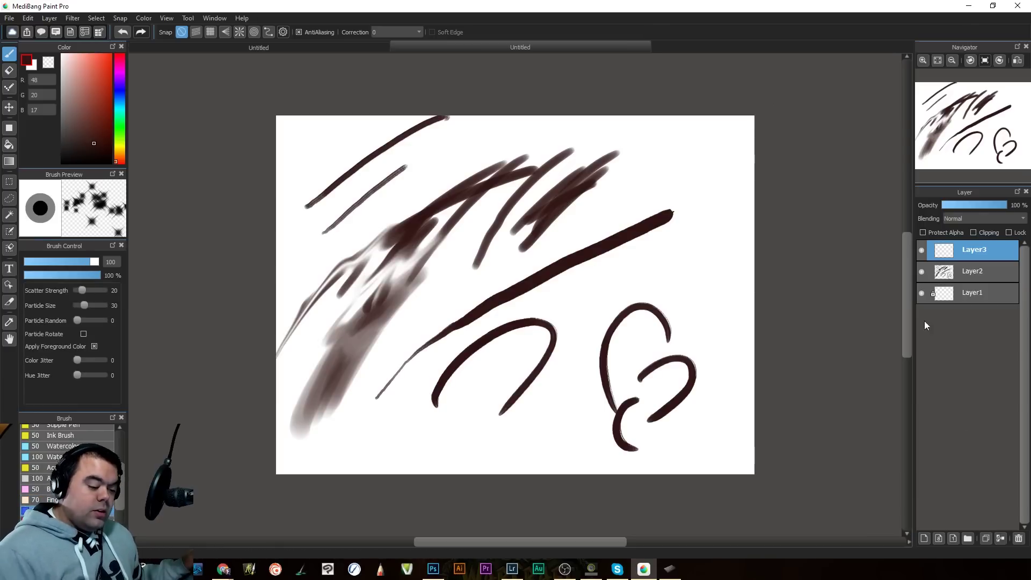
Step: Hide Layer2 and paint a dotted loop and large dark star scatters on Layer3
{"action": "left_click", "coordinate": [921, 271]}
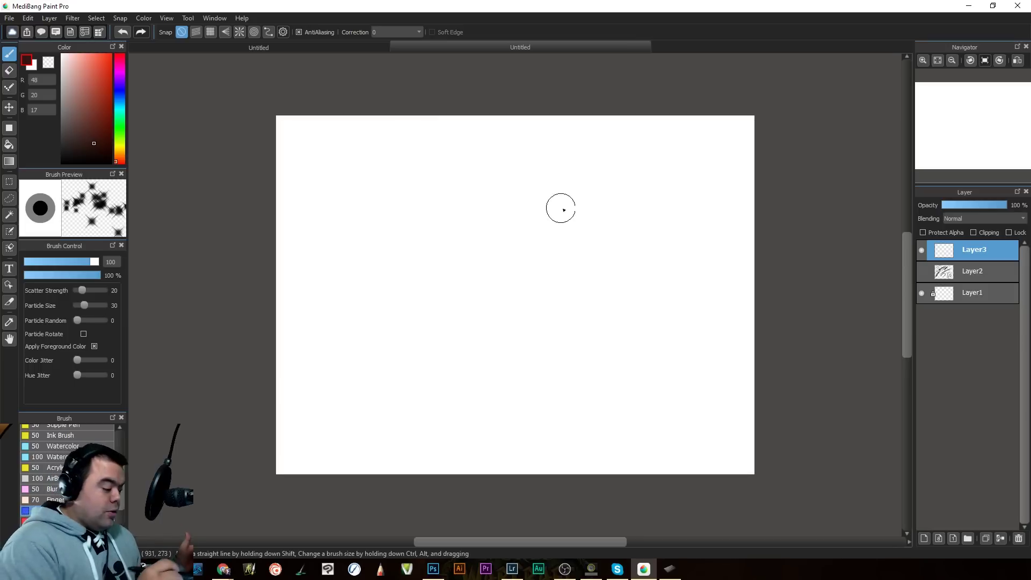
{"action": "mouse_move", "coordinate": [590, 154]}
{"action": "left_mouse_down"}
{"action": "mouse_move", "coordinate": [559, 154]}
{"action": "mouse_move", "coordinate": [481, 191]}
{"action": "mouse_move", "coordinate": [444, 348]}
{"action": "mouse_move", "coordinate": [578, 361]}
{"action": "mouse_move", "coordinate": [561, 386]}
{"action": "left_mouse_up"}
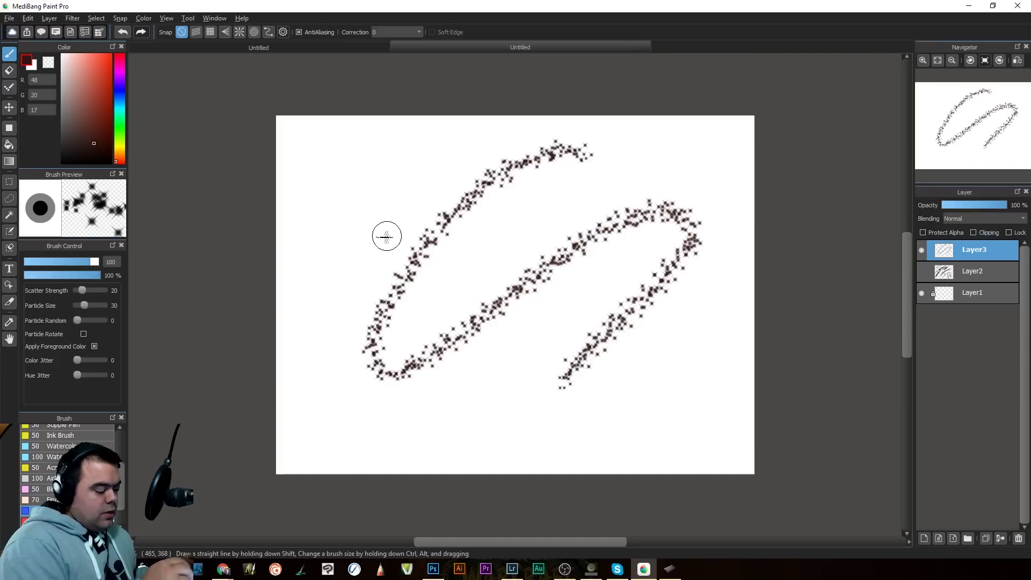
{"action": "left_click_drag", "start_coordinate": [386, 236], "coordinate": [537, 208]}
{"action": "mouse_move", "coordinate": [388, 166]}
{"action": "left_mouse_down"}
{"action": "mouse_move", "coordinate": [309, 294]}
{"action": "mouse_move", "coordinate": [414, 449]}
{"action": "mouse_move", "coordinate": [683, 433]}
{"action": "mouse_move", "coordinate": [771, 228]}
{"action": "mouse_move", "coordinate": [238, 305]}
{"action": "left_mouse_up"}
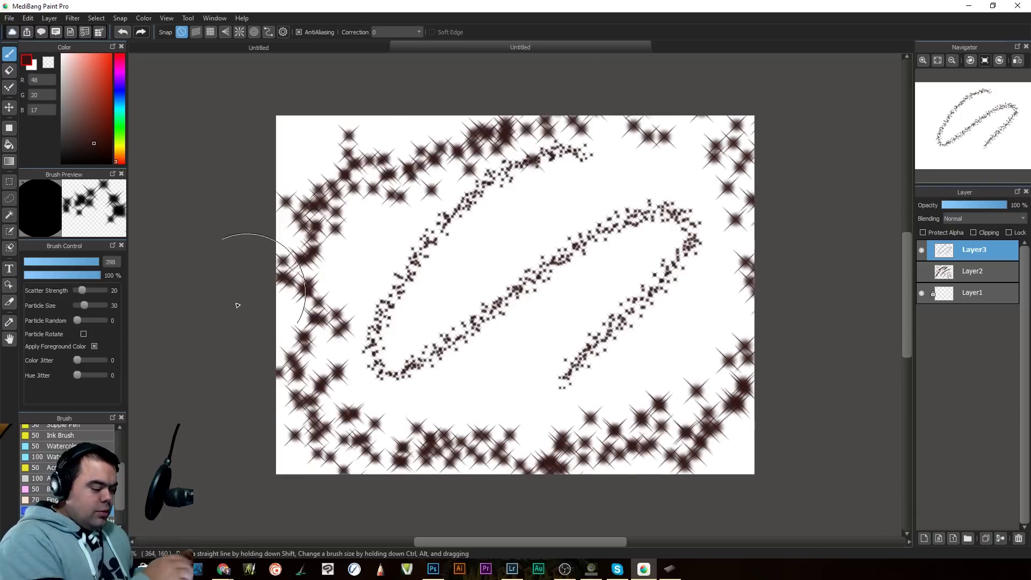
Step: Switch the colour to pale yellow and paint yellow stars over the upper left
{"action": "left_click_drag", "start_coordinate": [120, 159], "coordinate": [122, 149]}
{"action": "left_click", "coordinate": [96, 63]}
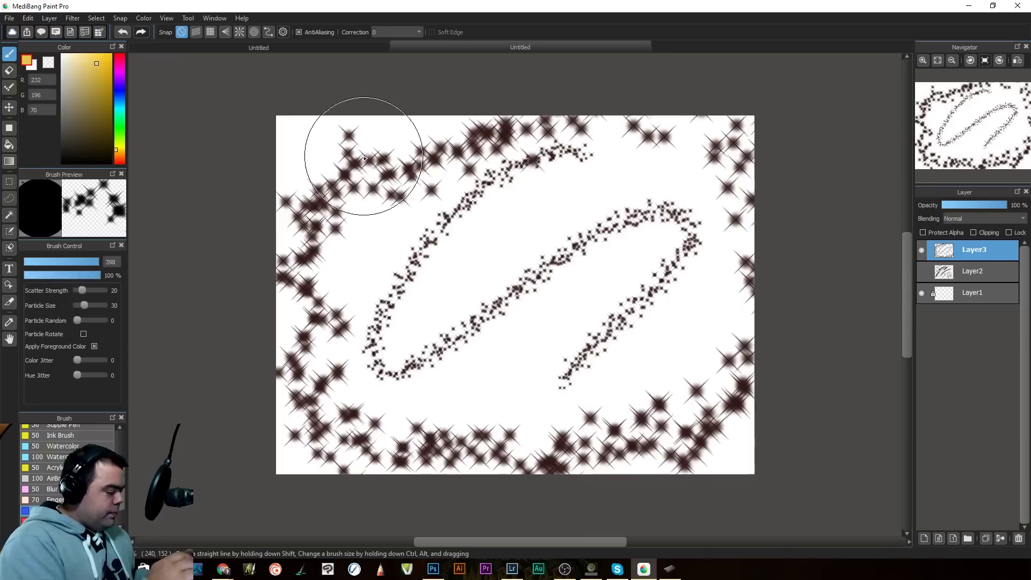
{"action": "left_click", "coordinate": [74, 54]}
{"action": "mouse_move", "coordinate": [299, 166]}
{"action": "left_mouse_down"}
{"action": "mouse_move", "coordinate": [392, 229]}
{"action": "mouse_move", "coordinate": [517, 271]}
{"action": "mouse_move", "coordinate": [597, 270]}
{"action": "mouse_move", "coordinate": [682, 346]}
{"action": "mouse_move", "coordinate": [743, 228]}
{"action": "mouse_move", "coordinate": [694, 135]}
{"action": "mouse_move", "coordinate": [532, 220]}
{"action": "mouse_move", "coordinate": [514, 255]}
{"action": "mouse_move", "coordinate": [381, 226]}
{"action": "mouse_move", "coordinate": [493, 294]}
{"action": "mouse_move", "coordinate": [403, 382]}
{"action": "mouse_move", "coordinate": [287, 382]}
{"action": "mouse_move", "coordinate": [203, 460]}
{"action": "left_mouse_up"}
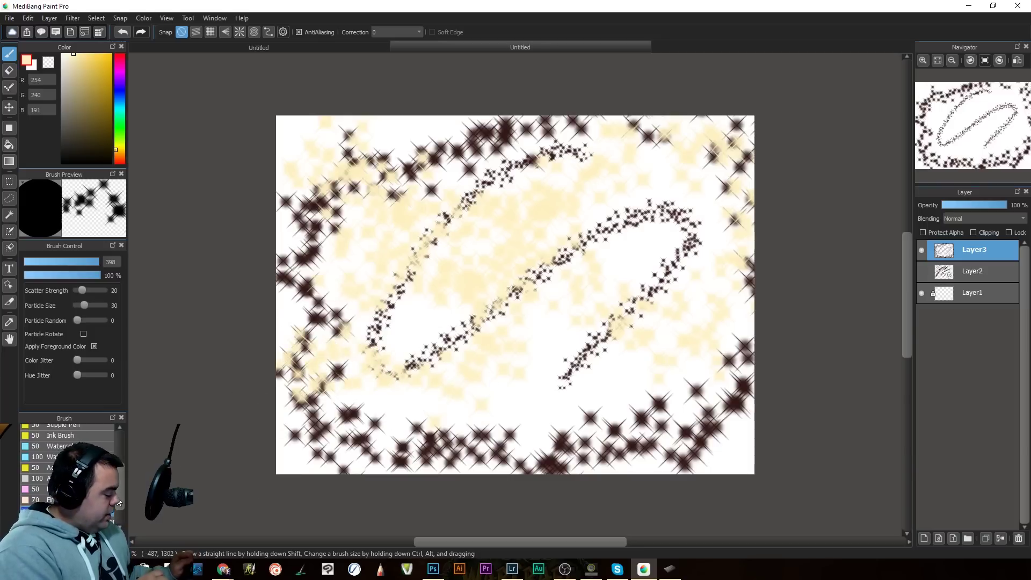
{"action": "scroll", "coordinate": [120, 505], "scroll_direction": "down", "scroll_amount": 1}
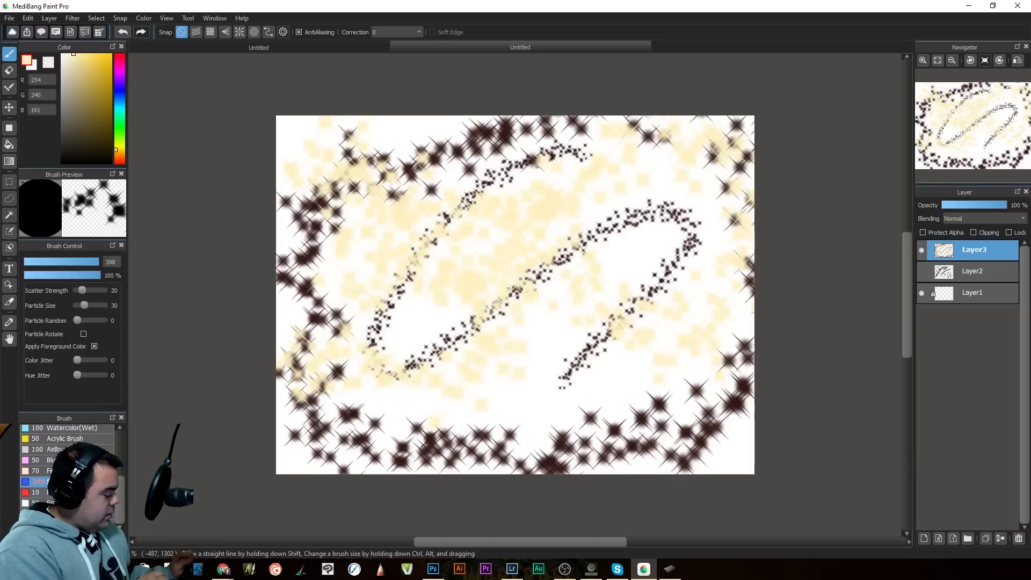
Step: Hide Layer3, add Layer4, and set up a black size-15 ink brush
{"action": "left_click", "coordinate": [64, 514]}
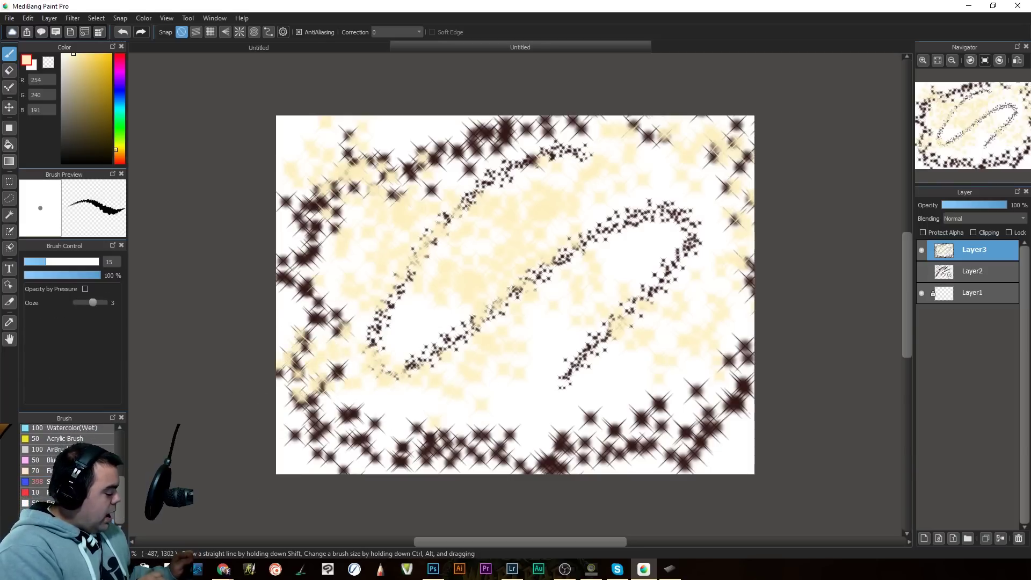
{"action": "left_click", "coordinate": [921, 250]}
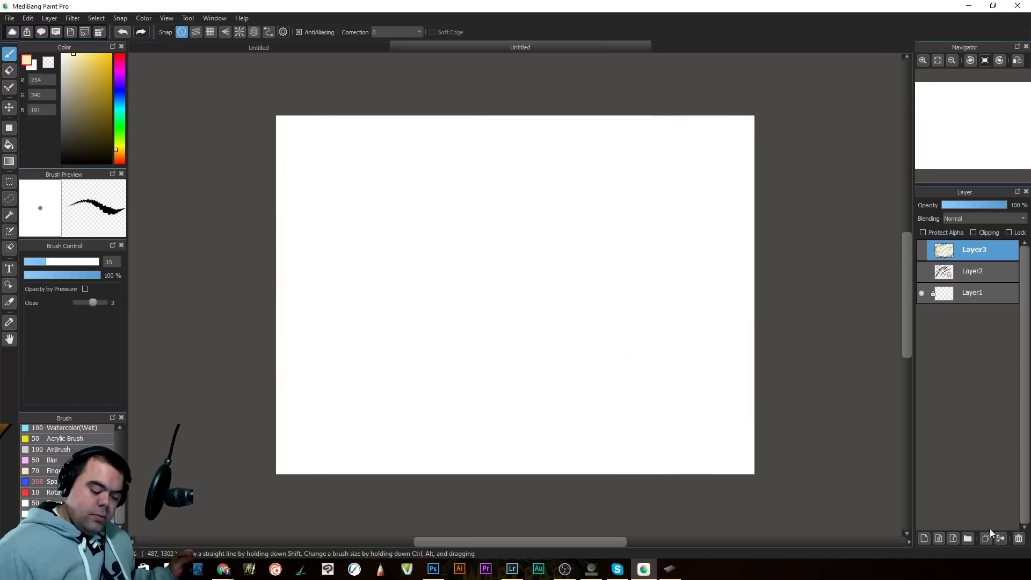
{"action": "left_click", "coordinate": [923, 539]}
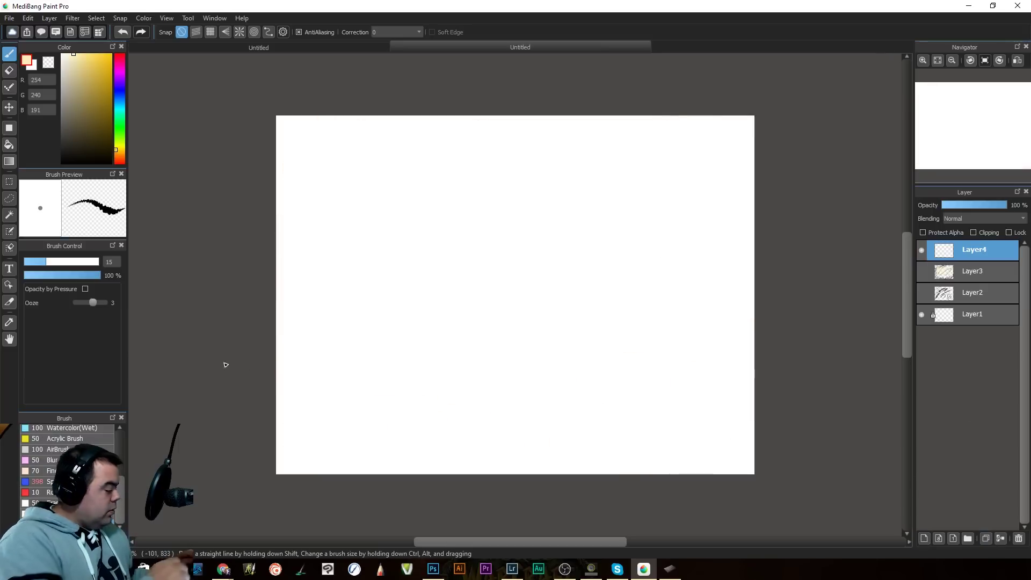
{"action": "left_click", "coordinate": [96, 163]}
Step: Ink black strokes on Layer4: two diagonals, an n-shaped hook, a c-curve, a tick and an arc
{"action": "left_click_drag", "start_coordinate": [383, 385], "coordinate": [532, 258]}
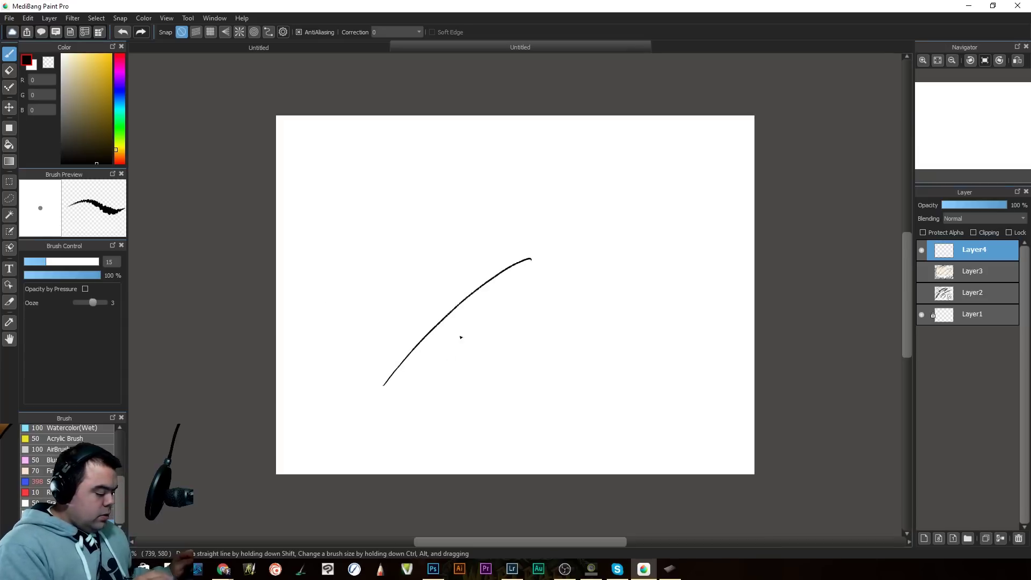
{"action": "left_click_drag", "start_coordinate": [434, 378], "coordinate": [584, 256]}
{"action": "mouse_move", "coordinate": [522, 345]}
{"action": "left_mouse_down"}
{"action": "mouse_move", "coordinate": [554, 395]}
{"action": "mouse_move", "coordinate": [524, 451]}
{"action": "left_mouse_up"}
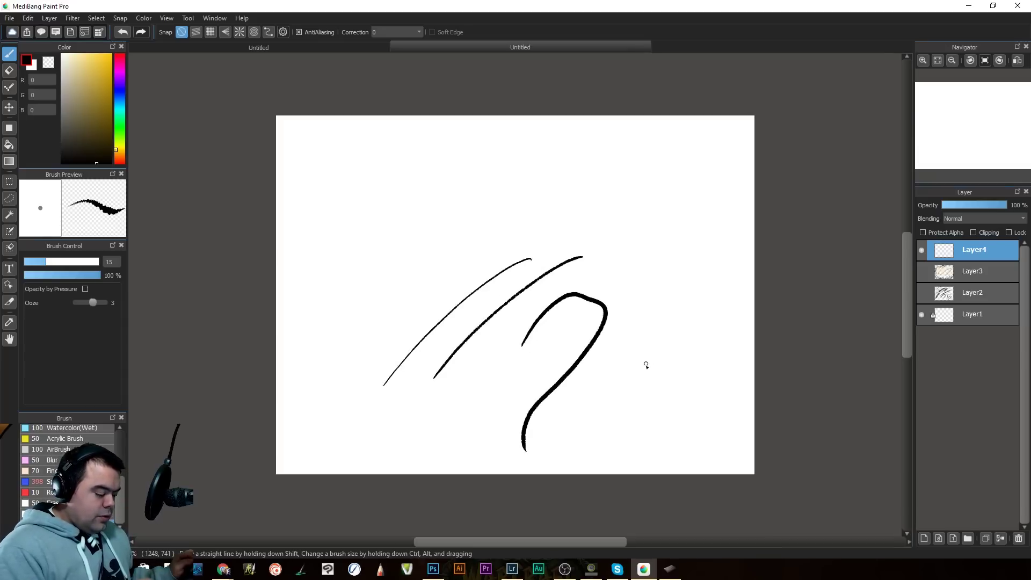
{"action": "left_click_drag", "start_coordinate": [650, 355], "coordinate": [674, 380]}
{"action": "mouse_move", "coordinate": [691, 308]}
{"action": "left_mouse_down"}
{"action": "mouse_move", "coordinate": [677, 283]}
{"action": "mouse_move", "coordinate": [640, 298]}
{"action": "left_mouse_up"}
{"action": "left_click_drag", "start_coordinate": [643, 227], "coordinate": [549, 245]}
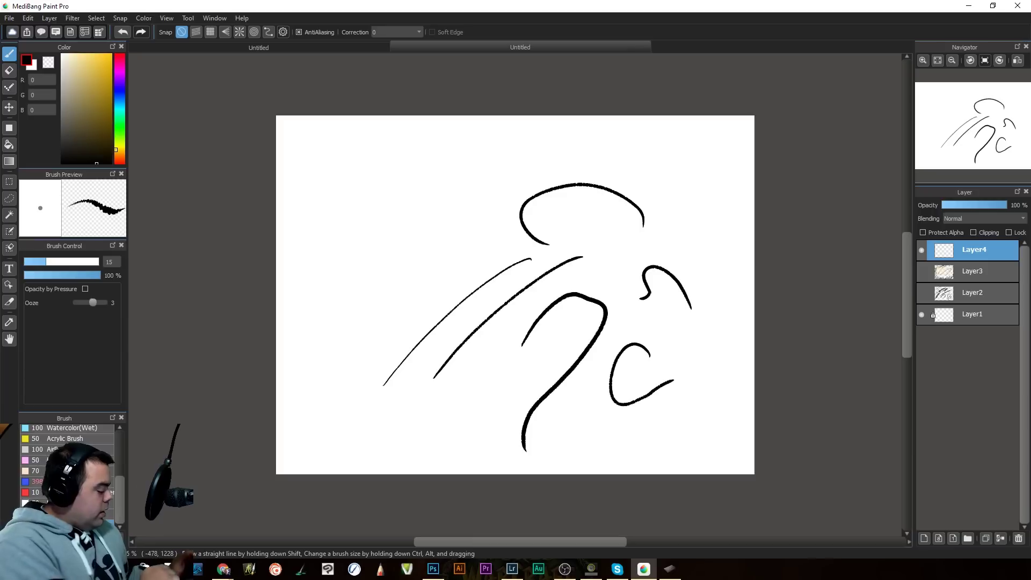
Step: Try the AirBrush and Acrylic Brush, then bring up the Cloud Materials brush catalogue
{"action": "left_click", "coordinate": [53, 449]}
{"action": "left_click", "coordinate": [64, 439]}
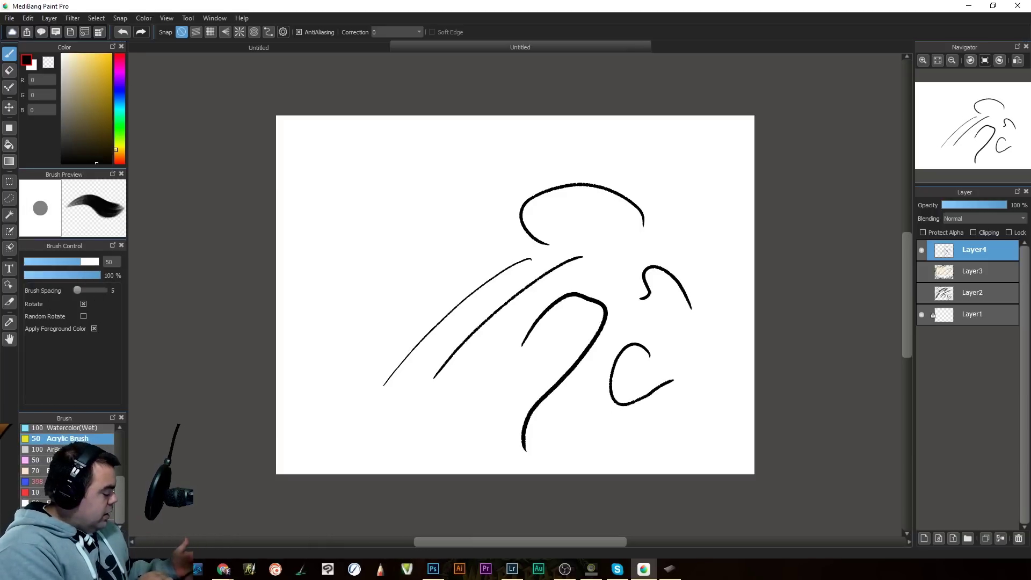
{"action": "left_click", "coordinate": [26, 519]}
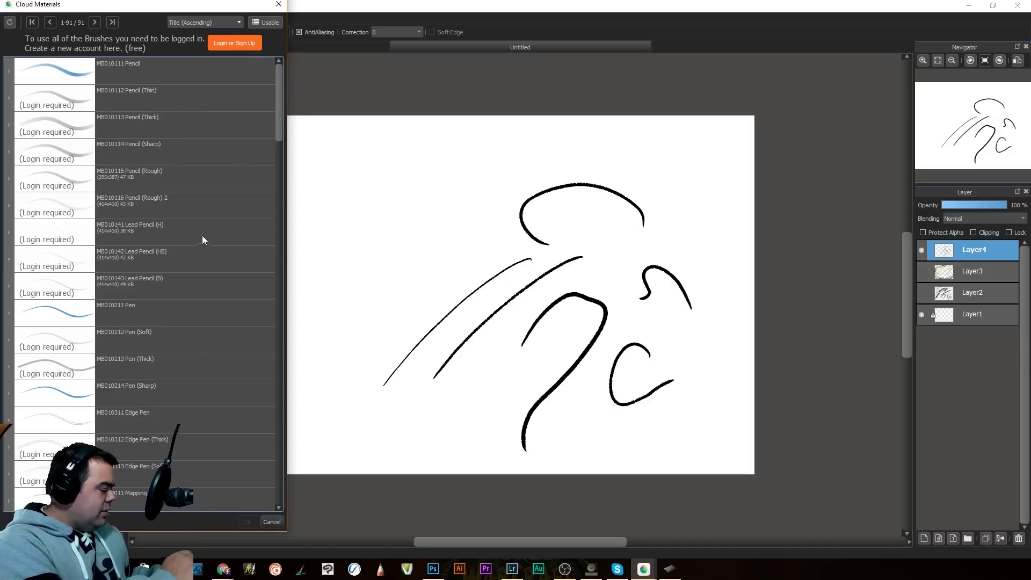
Step: Scroll through the 91 Cloud Materials brushes and close the catalogue without adding any
{"action": "left_click_drag", "start_coordinate": [276, 128], "coordinate": [274, 194]}
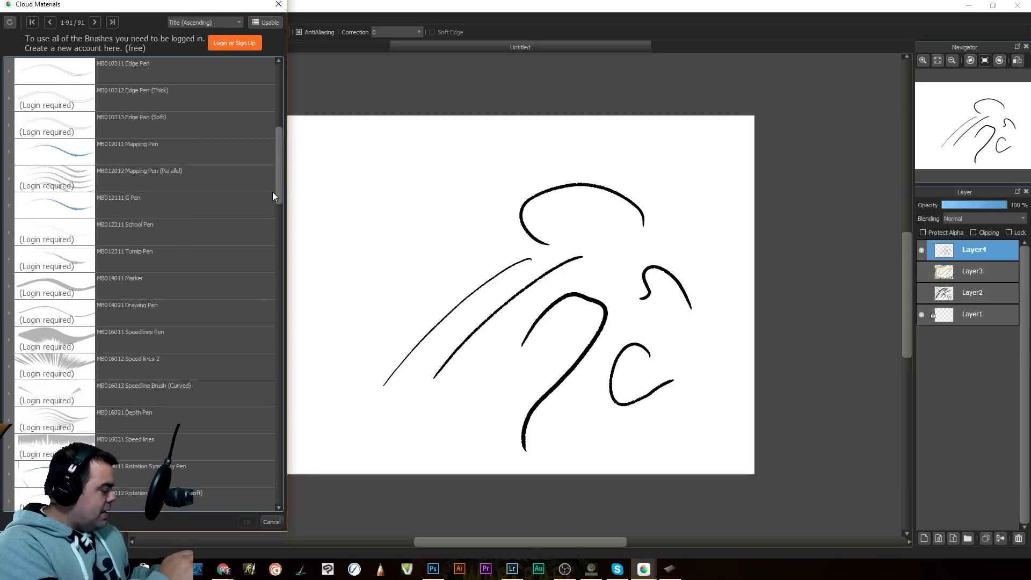
{"action": "left_click_drag", "start_coordinate": [272, 195], "coordinate": [273, 204]}
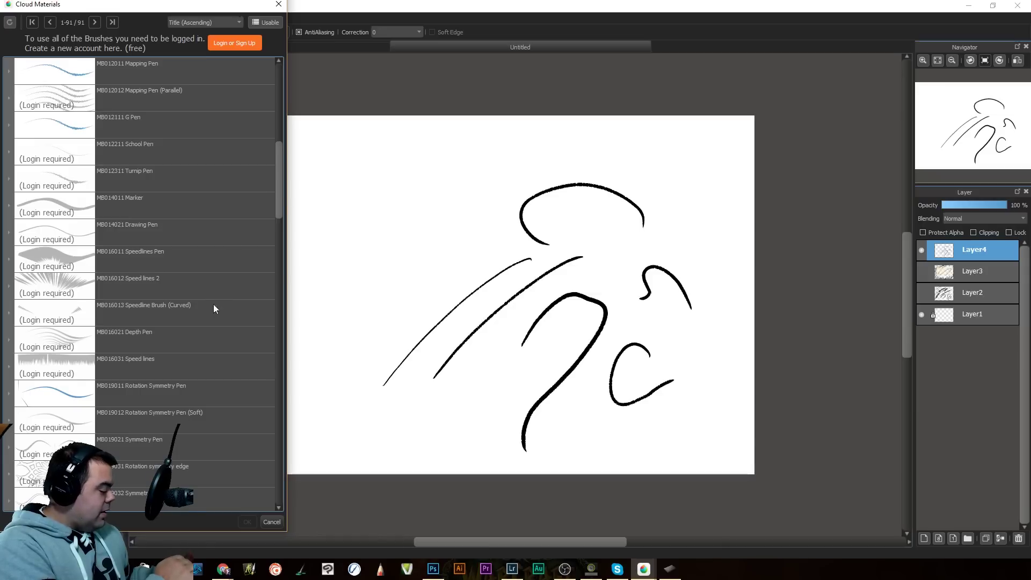
{"action": "mouse_move", "coordinate": [278, 213]}
{"action": "left_mouse_down"}
{"action": "mouse_move", "coordinate": [266, 297]}
{"action": "mouse_move", "coordinate": [280, 503]}
{"action": "left_mouse_up"}
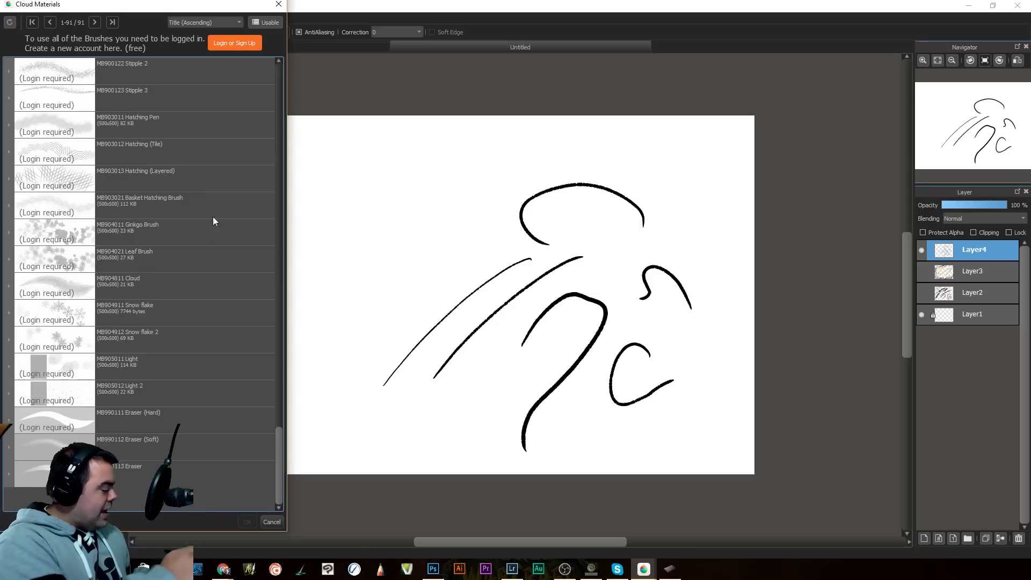
{"action": "left_click", "coordinate": [266, 524]}
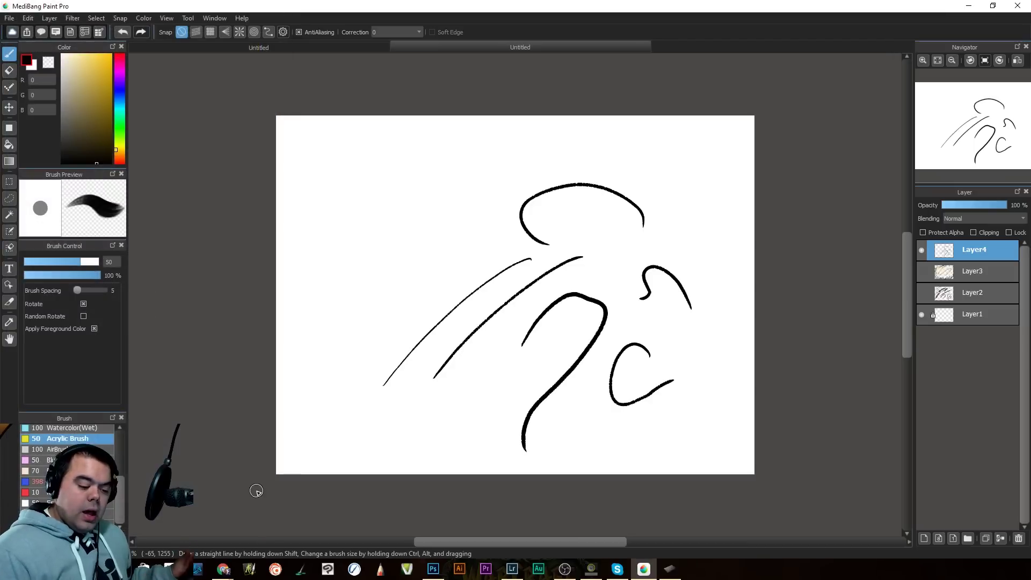
Step: Hide Layer4 and switch to a scatter brush with size 28
{"action": "left_click", "coordinate": [922, 250]}
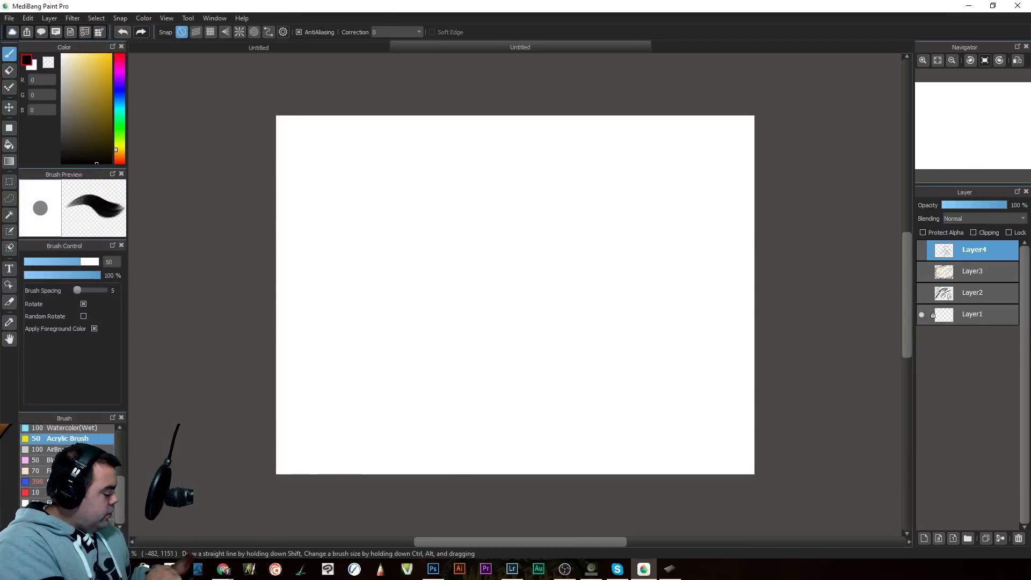
{"action": "left_click", "coordinate": [80, 482]}
{"action": "left_click", "coordinate": [88, 262]}
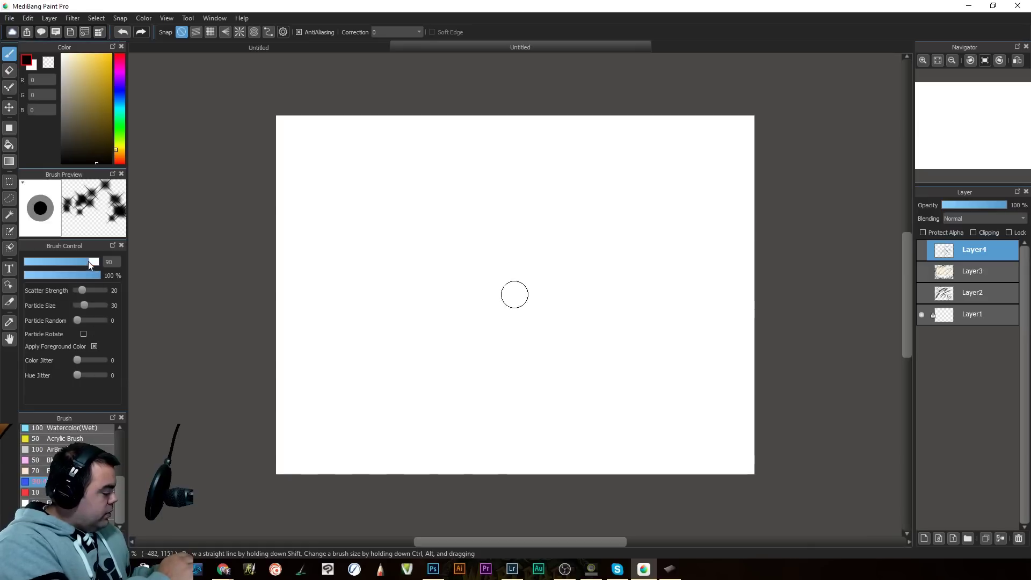
{"action": "mouse_move", "coordinate": [89, 263]}
{"action": "left_mouse_down"}
{"action": "mouse_move", "coordinate": [51, 263]}
{"action": "mouse_move", "coordinate": [65, 264]}
{"action": "left_mouse_up"}
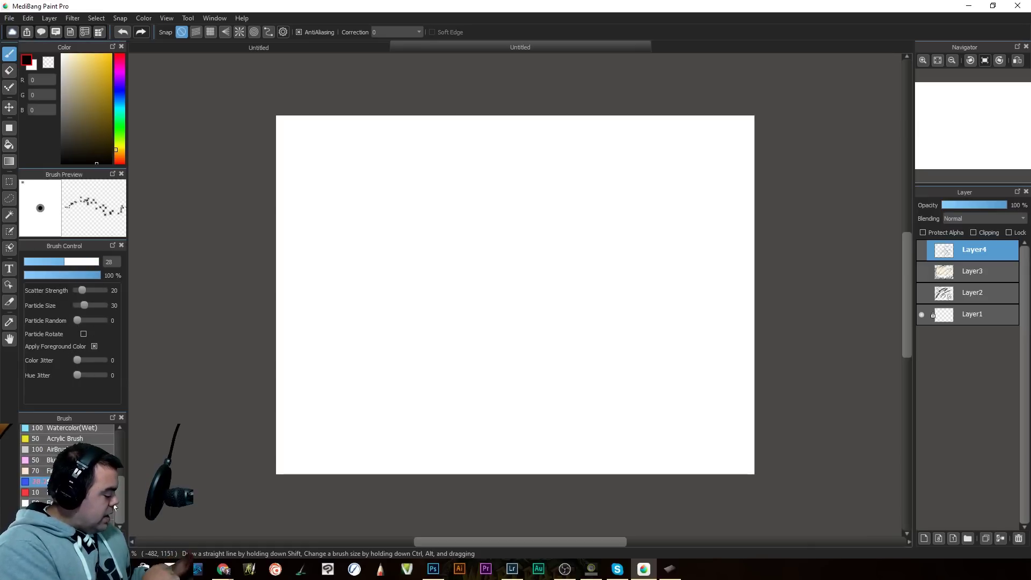
{"action": "scroll", "coordinate": [114, 506], "scroll_direction": "up", "scroll_amount": 4}
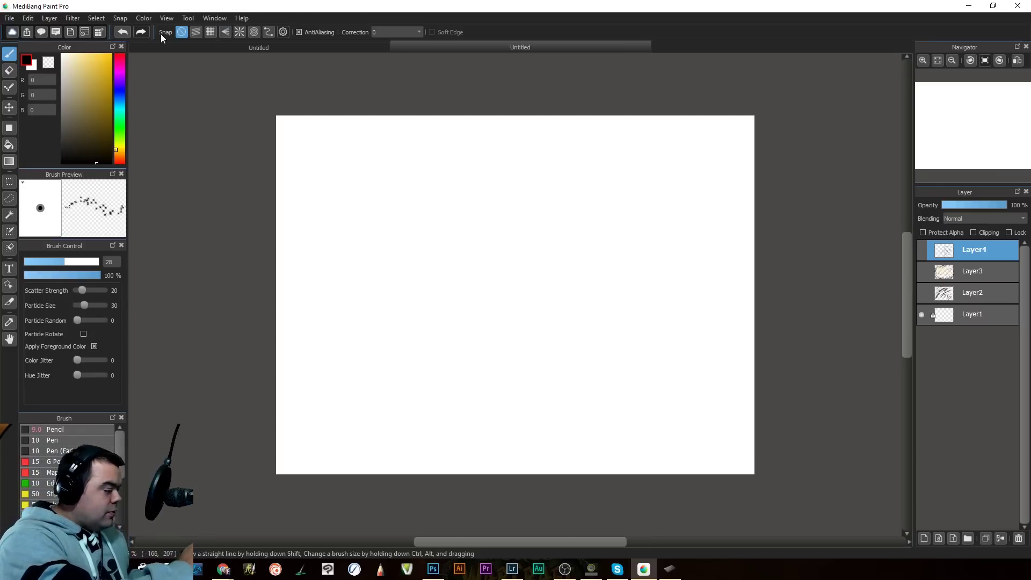
Step: Turn on radial perspective snapping and set its vanishing point near the canvas centre
{"action": "left_click", "coordinate": [225, 32]}
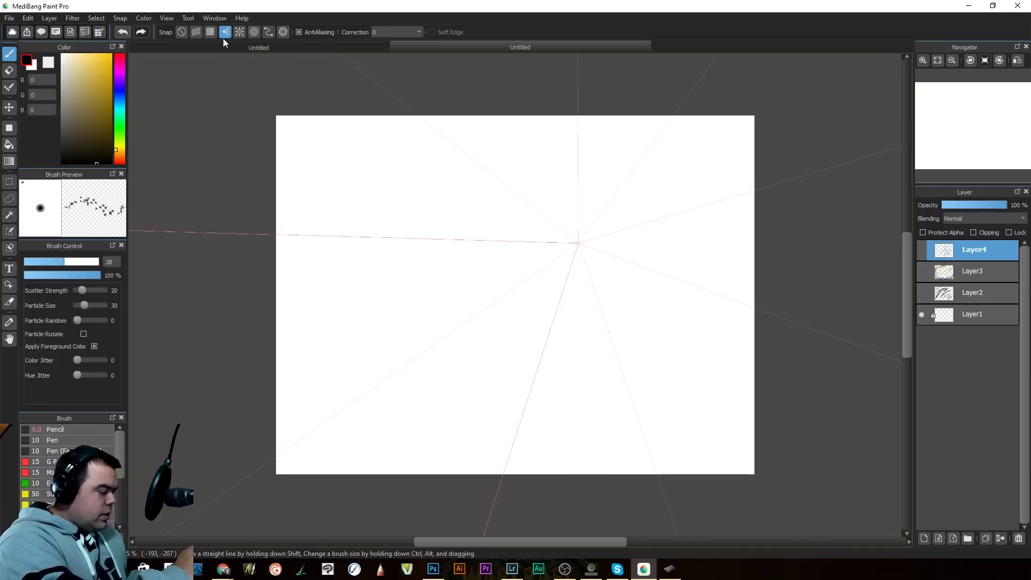
{"action": "left_click", "coordinate": [281, 32]}
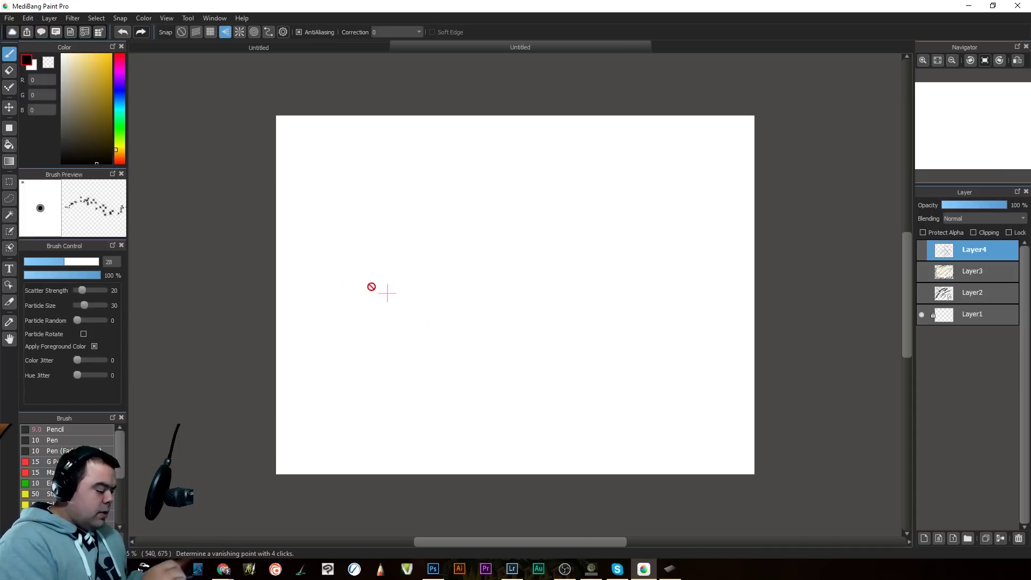
{"action": "left_click", "coordinate": [270, 327]}
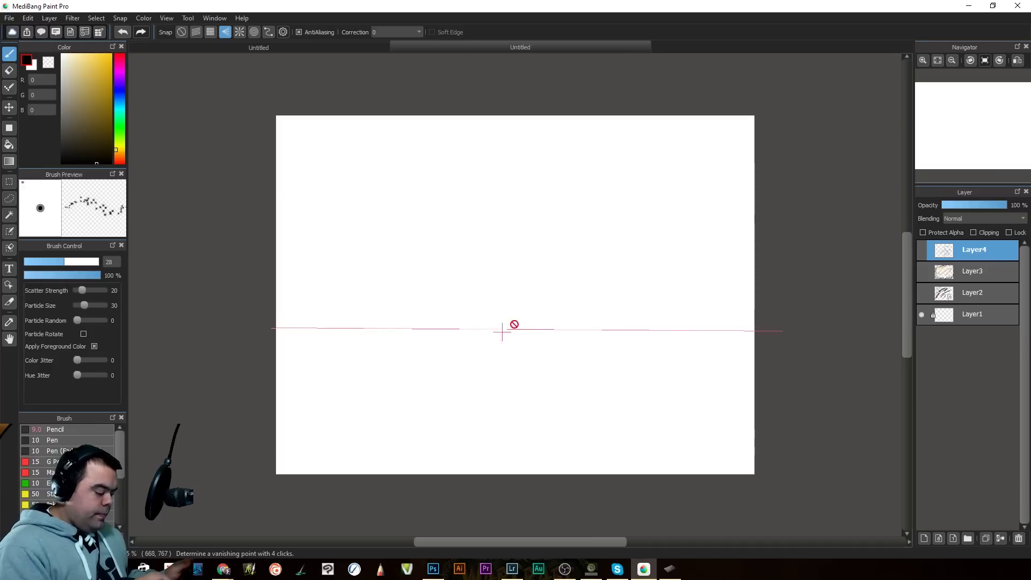
{"action": "left_click", "coordinate": [257, 419]}
{"action": "left_click", "coordinate": [774, 421]}
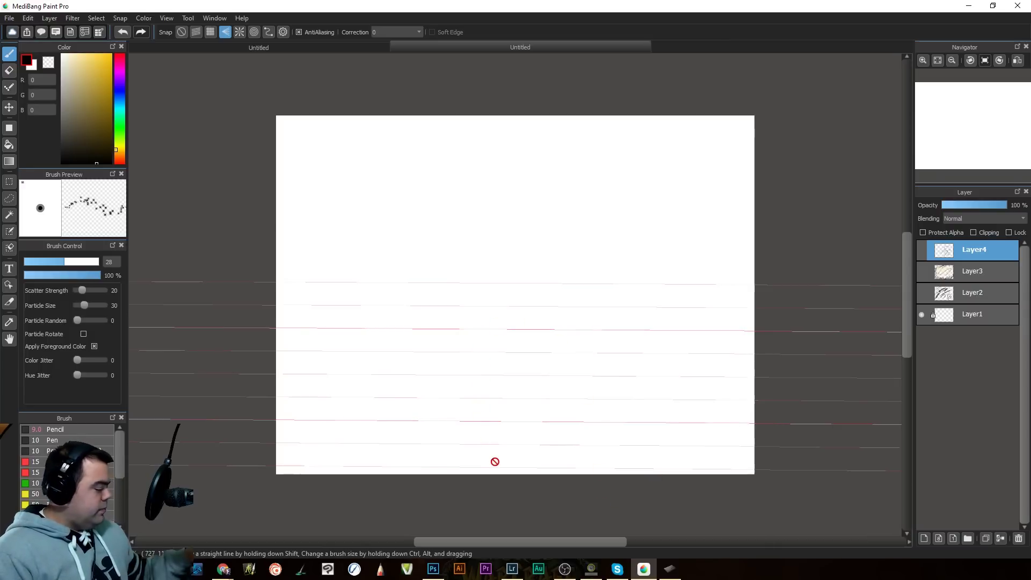
{"action": "left_click", "coordinate": [283, 32]}
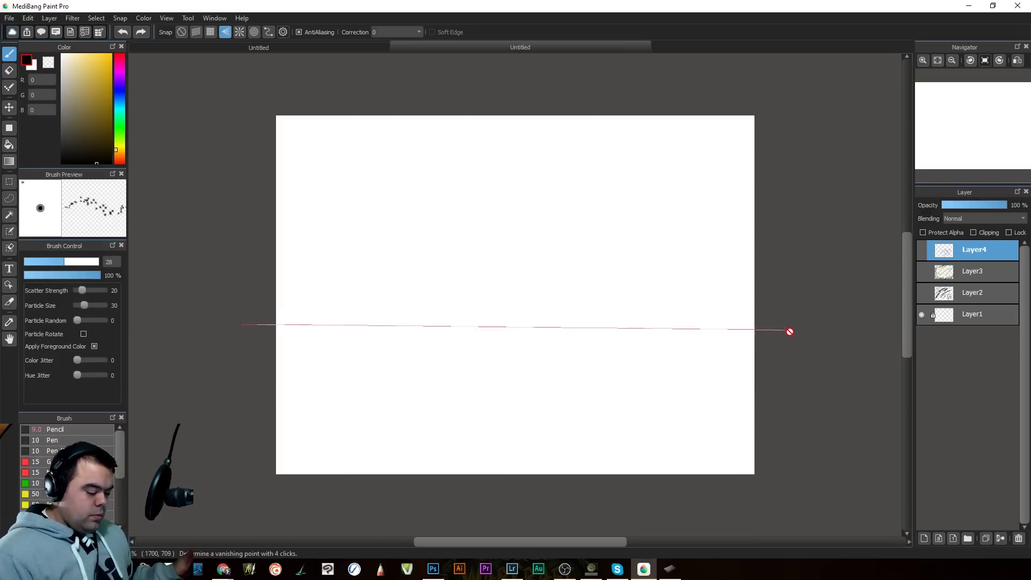
{"action": "left_click", "coordinate": [789, 332]}
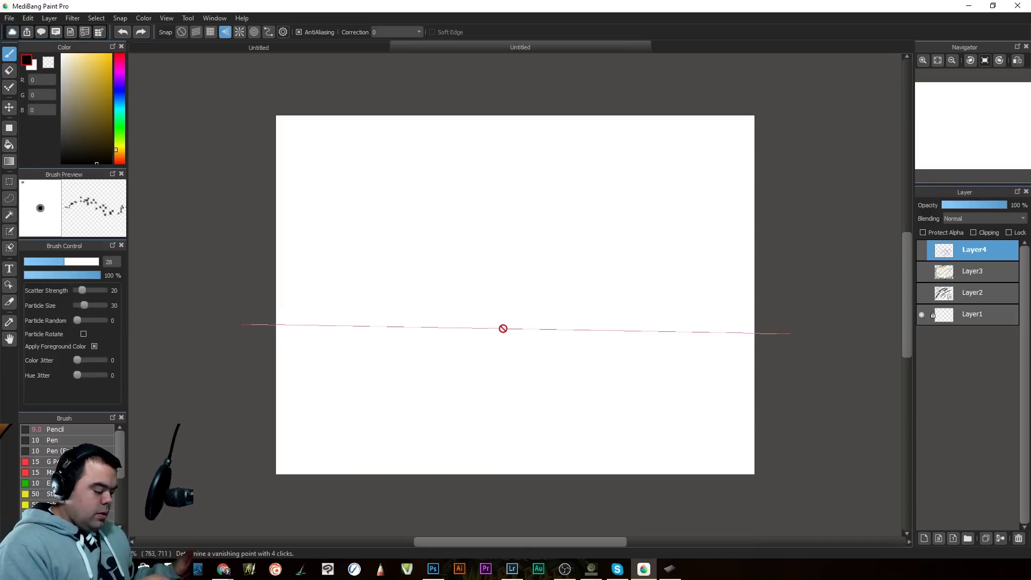
{"action": "left_click", "coordinate": [504, 329]}
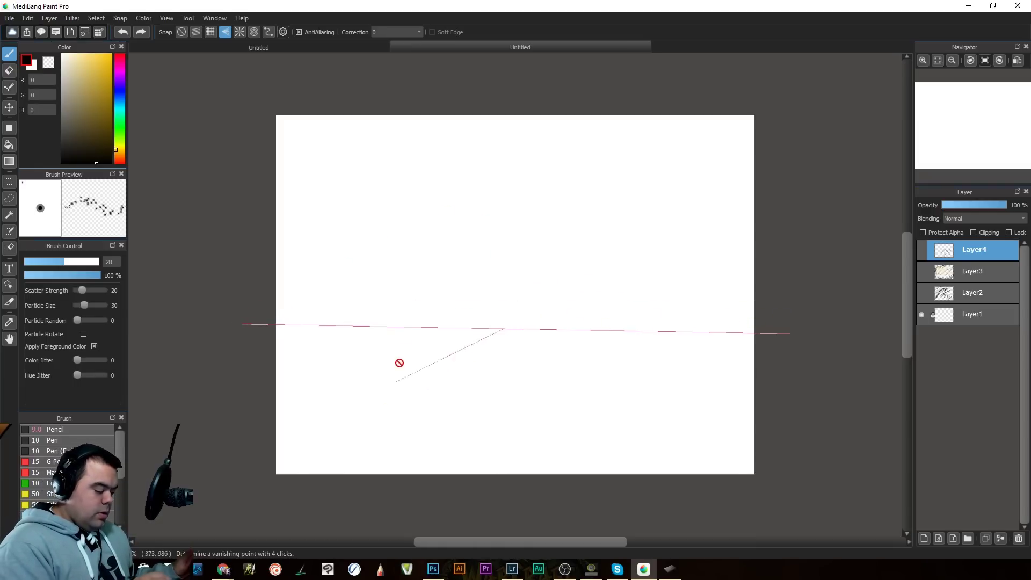
{"action": "left_click", "coordinate": [360, 154]}
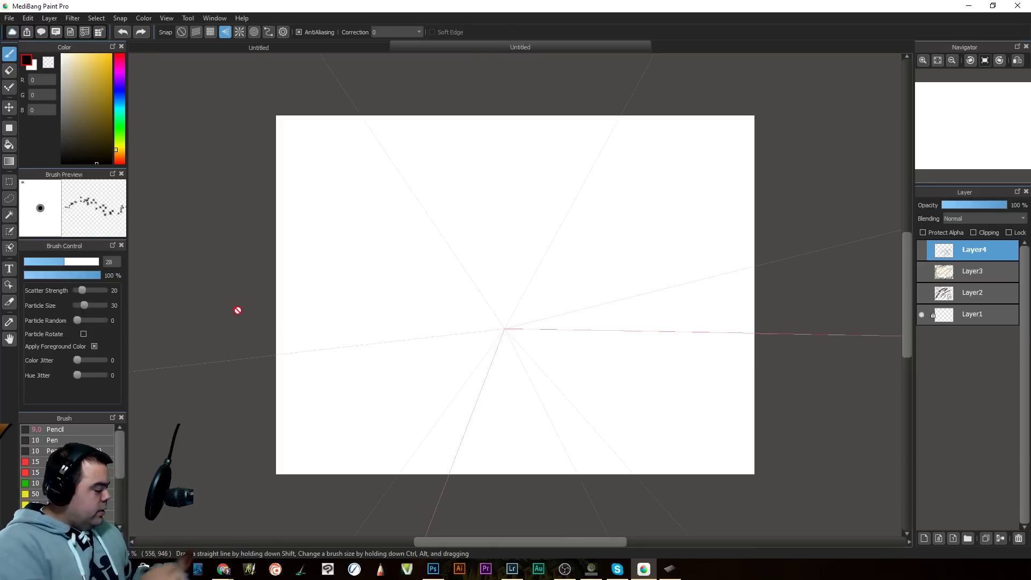
Step: Select the size-10 Pen in near-black and add Layer5 for test strokes
{"action": "left_click", "coordinate": [53, 439]}
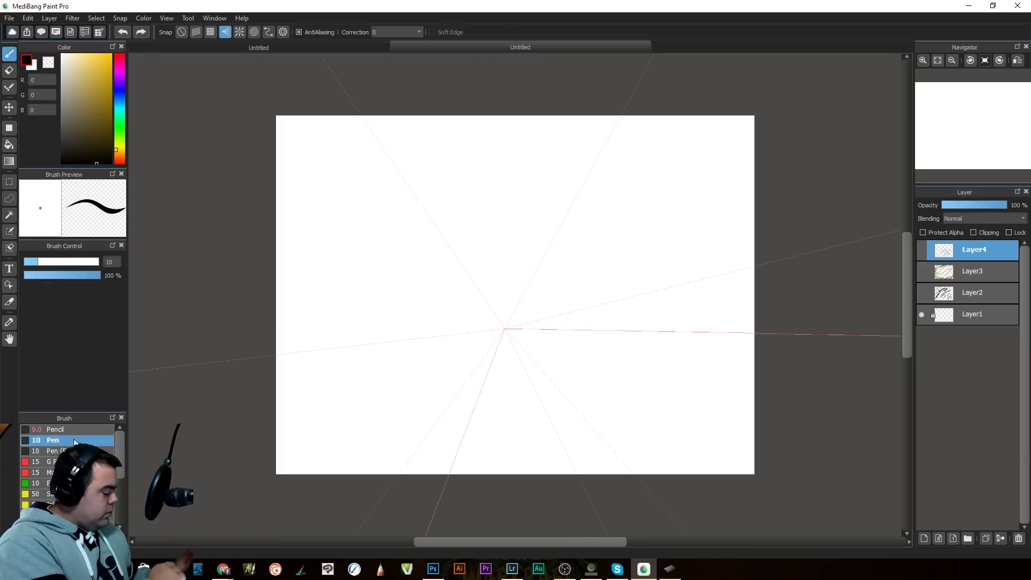
{"action": "left_click", "coordinate": [90, 137]}
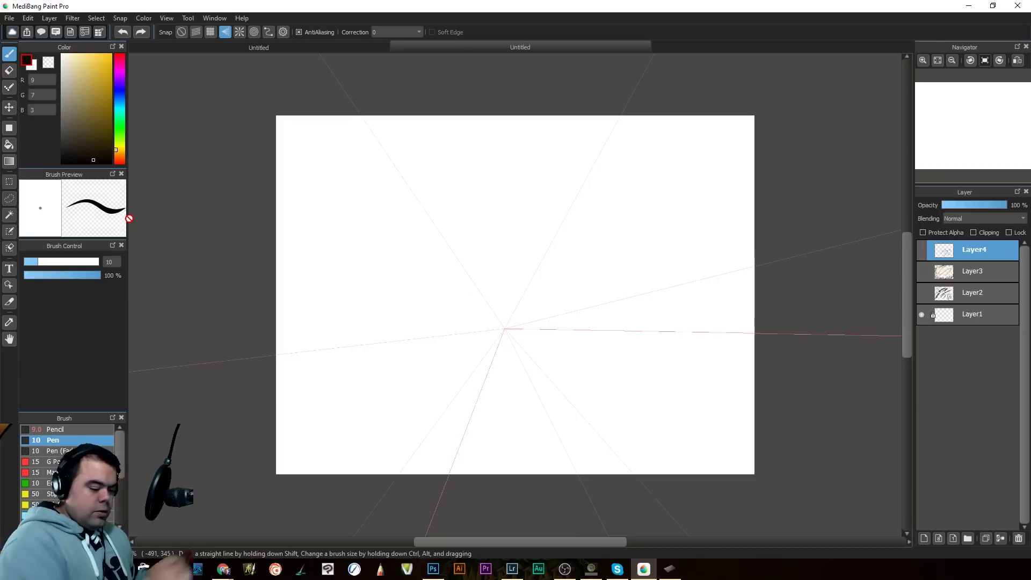
{"action": "left_click", "coordinate": [924, 538]}
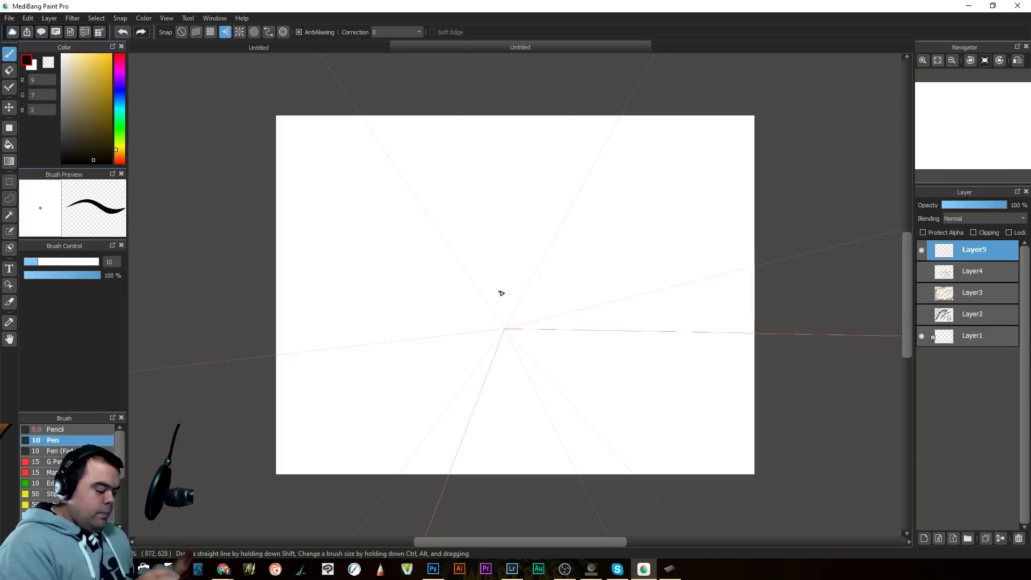
Step: On Layer5, draw eight perspective-snapped test strokes fanning out from the vanishing point
{"action": "left_click_drag", "start_coordinate": [505, 329], "coordinate": [342, 436]}
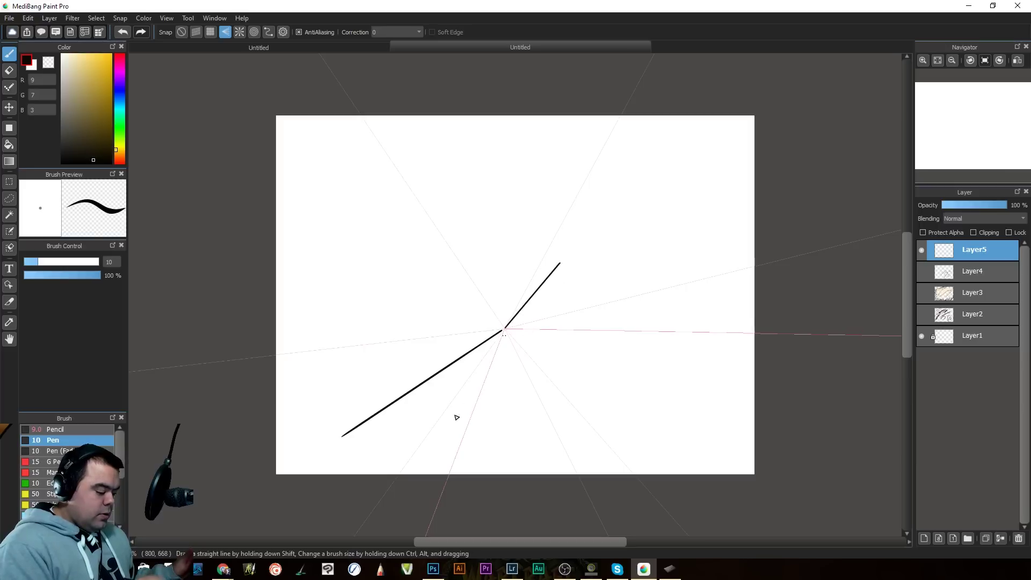
{"action": "left_click_drag", "start_coordinate": [529, 343], "coordinate": [596, 407]}
{"action": "left_click_drag", "start_coordinate": [499, 363], "coordinate": [461, 474]}
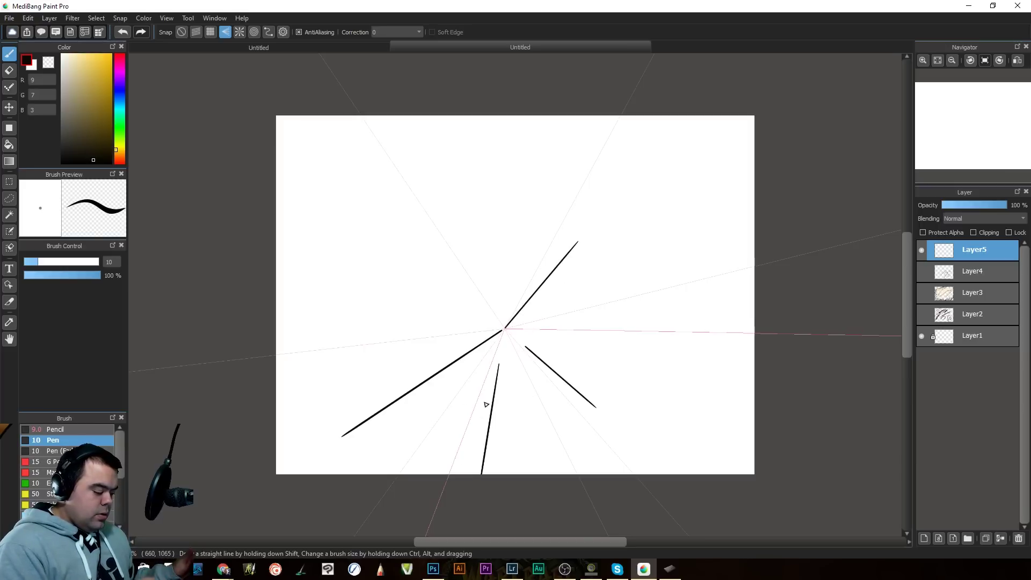
{"action": "left_click_drag", "start_coordinate": [469, 405], "coordinate": [440, 474]}
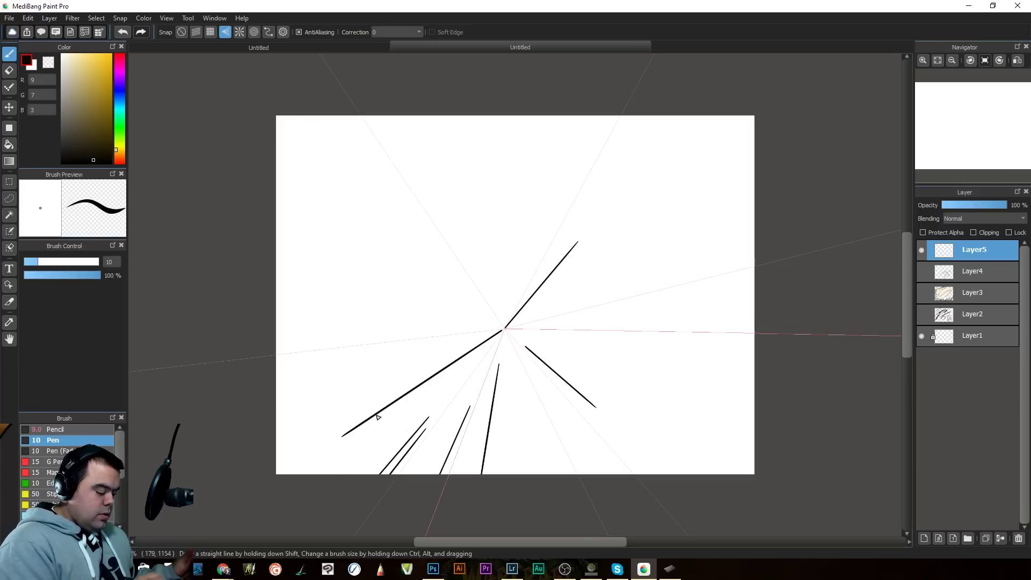
{"action": "left_click_drag", "start_coordinate": [483, 307], "coordinate": [400, 221]}
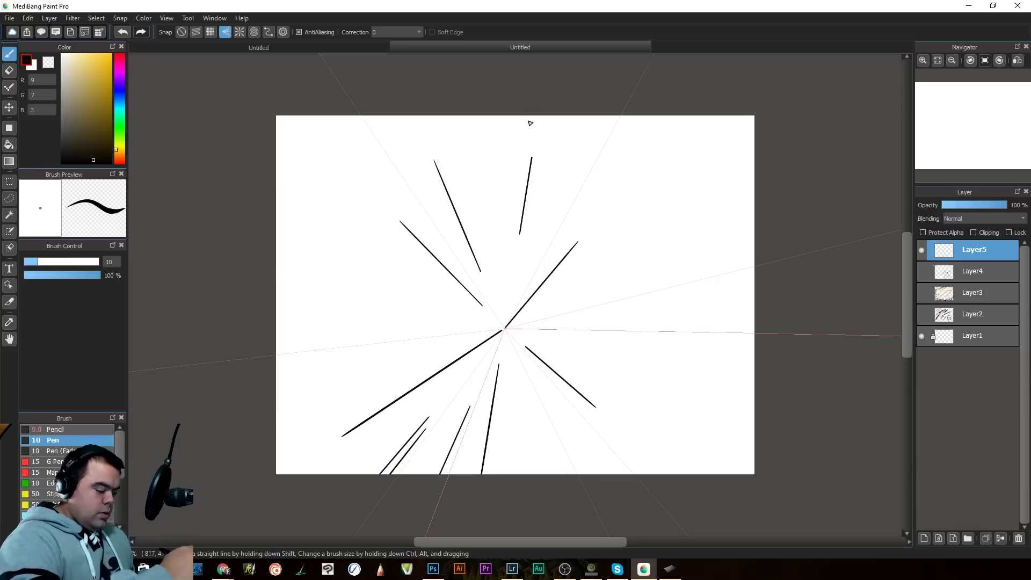
{"action": "left_click_drag", "start_coordinate": [579, 227], "coordinate": [643, 139]}
{"action": "mouse_move", "coordinate": [595, 291]}
{"action": "left_mouse_down"}
{"action": "mouse_move", "coordinate": [666, 221]}
{"action": "mouse_move", "coordinate": [749, 230]}
{"action": "left_mouse_up"}
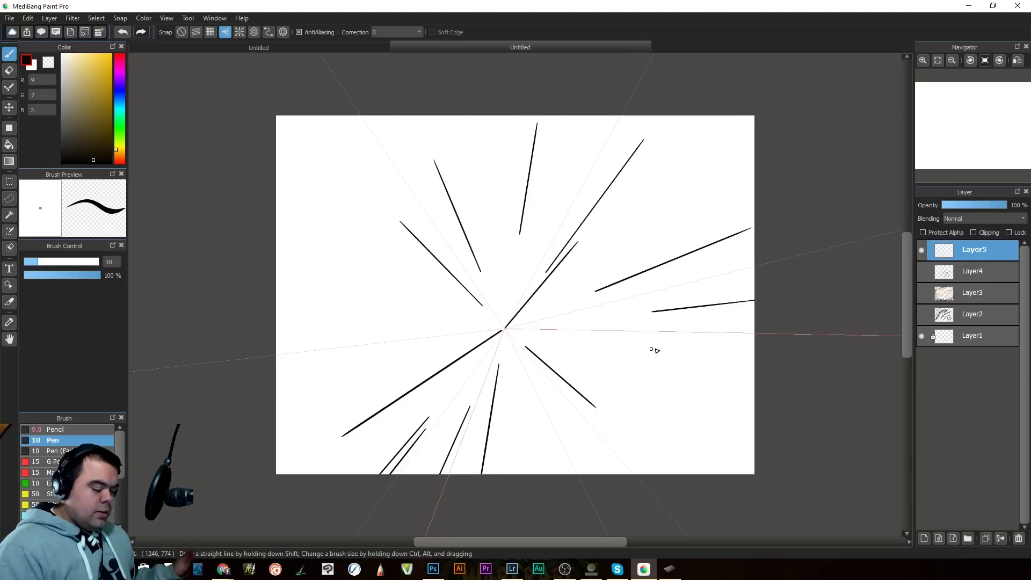
{"action": "left_click_drag", "start_coordinate": [660, 408], "coordinate": [720, 455]}
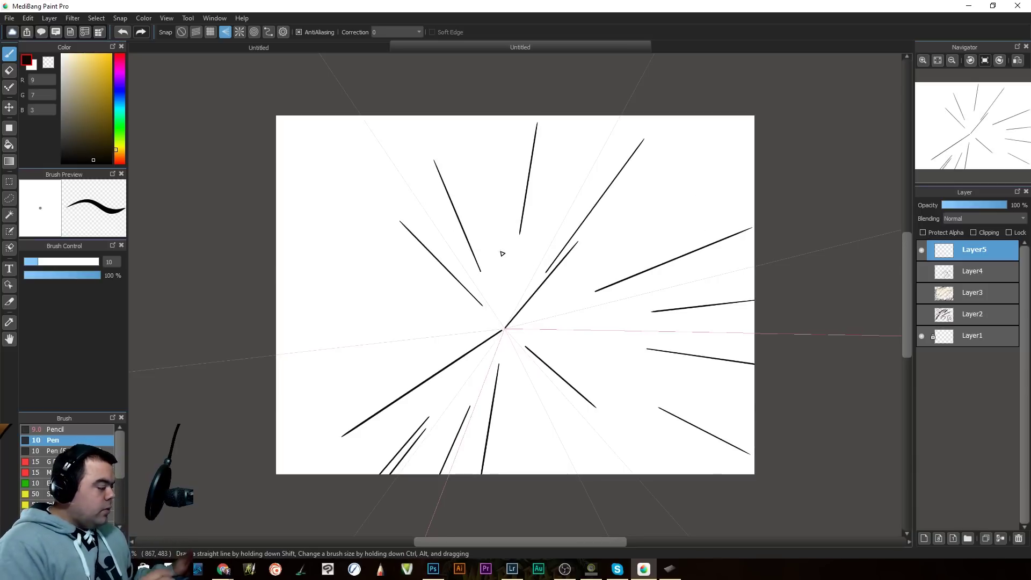
Step: Draw two radial-snapped strokes radiating from the top-left corner
{"action": "left_click", "coordinate": [240, 32]}
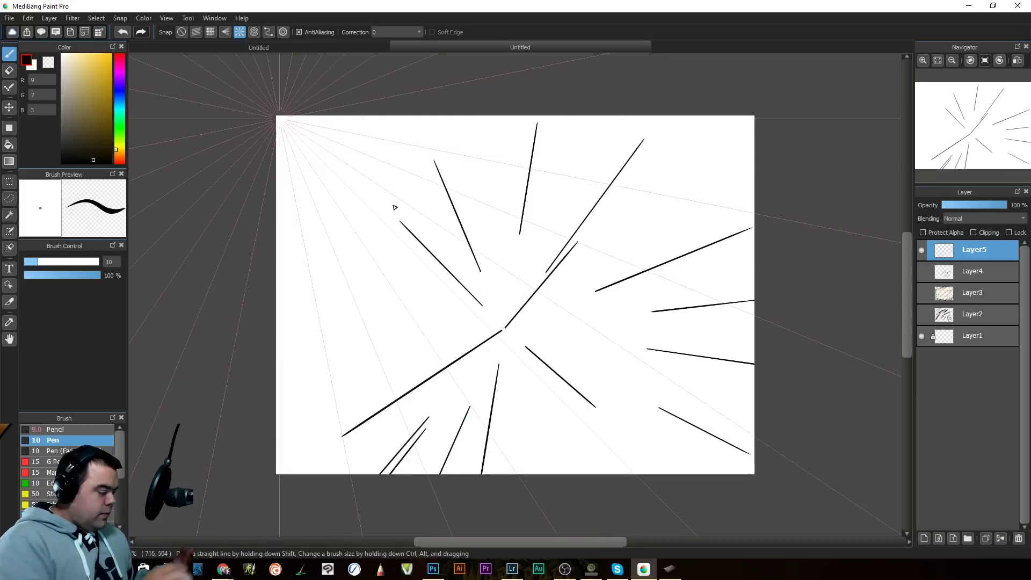
{"action": "left_click_drag", "start_coordinate": [292, 132], "coordinate": [521, 382]}
{"action": "mouse_move", "coordinate": [308, 174]}
{"action": "left_mouse_down"}
{"action": "mouse_move", "coordinate": [411, 371]}
{"action": "mouse_move", "coordinate": [308, 293]}
{"action": "mouse_move", "coordinate": [326, 417]}
{"action": "left_mouse_up"}
Step: Draw a series of curved arcs snapped to concentric circles across the canvas
{"action": "left_click", "coordinate": [253, 32]}
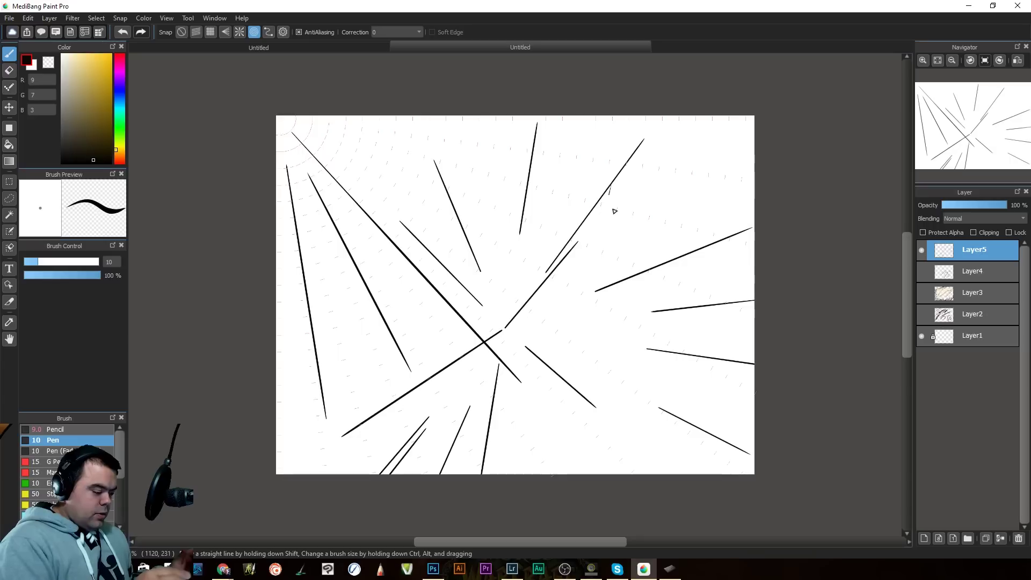
{"action": "left_click_drag", "start_coordinate": [614, 212], "coordinate": [361, 424]}
{"action": "left_click_drag", "start_coordinate": [564, 260], "coordinate": [359, 427]}
{"action": "left_click_drag", "start_coordinate": [559, 210], "coordinate": [301, 411]}
{"action": "left_click_drag", "start_coordinate": [569, 167], "coordinate": [481, 333]}
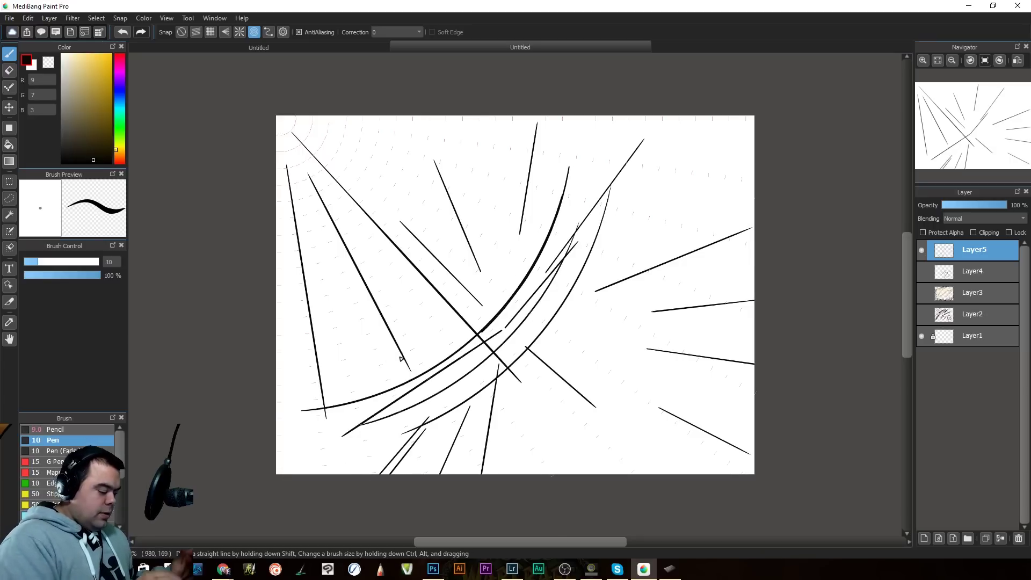
{"action": "left_click_drag", "start_coordinate": [400, 359], "coordinate": [279, 411]}
{"action": "left_click_drag", "start_coordinate": [548, 167], "coordinate": [289, 392]}
{"action": "mouse_move", "coordinate": [641, 257]}
{"action": "left_mouse_down"}
{"action": "mouse_move", "coordinate": [511, 414]}
{"action": "mouse_move", "coordinate": [429, 474]}
{"action": "left_mouse_up"}
{"action": "left_click_drag", "start_coordinate": [680, 274], "coordinate": [523, 473]}
Step: Draw three vertical and two horizontal grid-snapped lines on the right side
{"action": "left_click", "coordinate": [210, 32]}
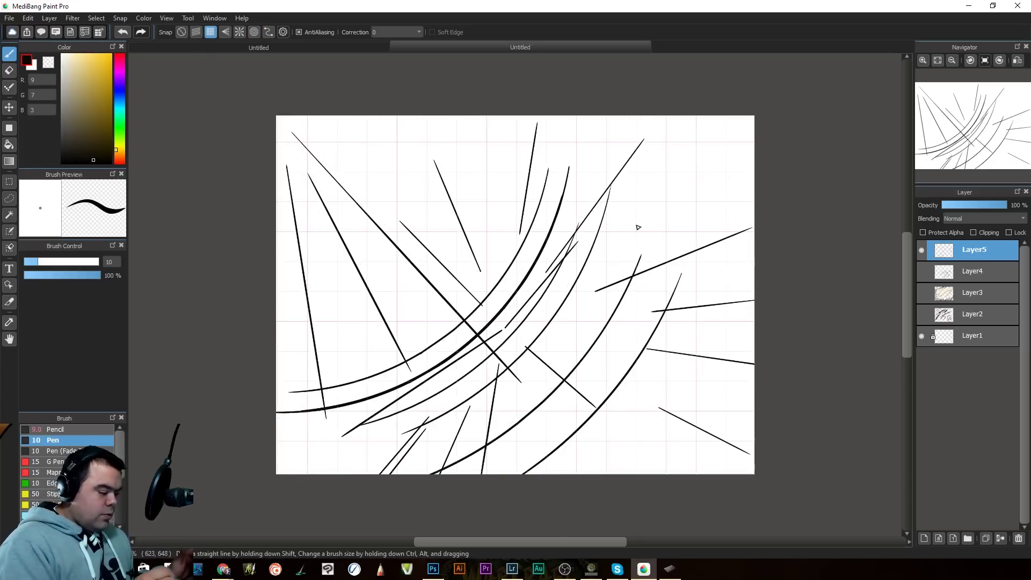
{"action": "left_click_drag", "start_coordinate": [681, 164], "coordinate": [681, 371]}
{"action": "left_click_drag", "start_coordinate": [584, 223], "coordinate": [754, 223]}
{"action": "left_click_drag", "start_coordinate": [713, 159], "coordinate": [713, 283]}
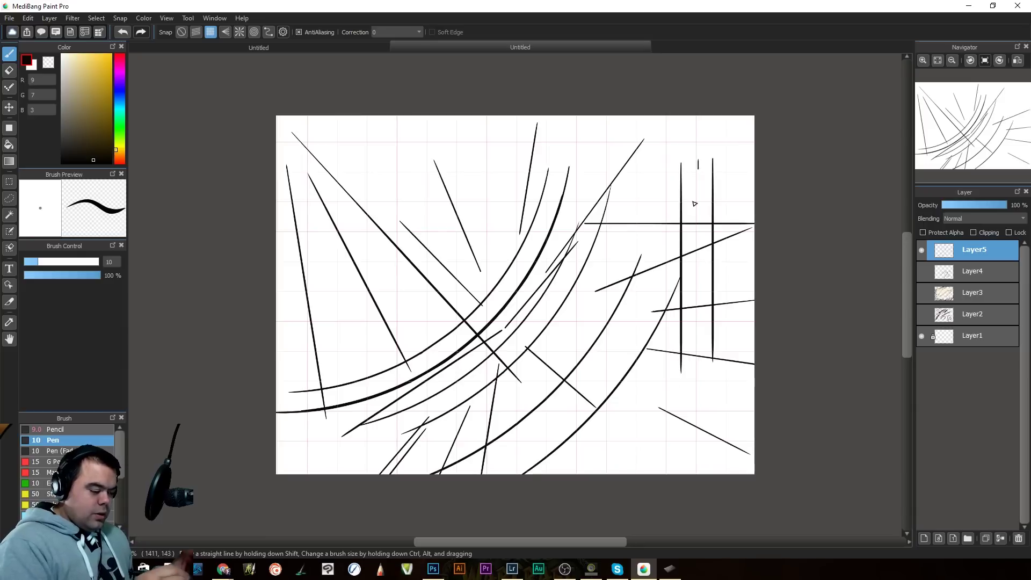
{"action": "left_click_drag", "start_coordinate": [694, 203], "coordinate": [697, 385]}
{"action": "left_click_drag", "start_coordinate": [635, 181], "coordinate": [755, 181]}
Step: Draw three diagonal strokes with parallel-line snapping
{"action": "left_click", "coordinate": [196, 32]}
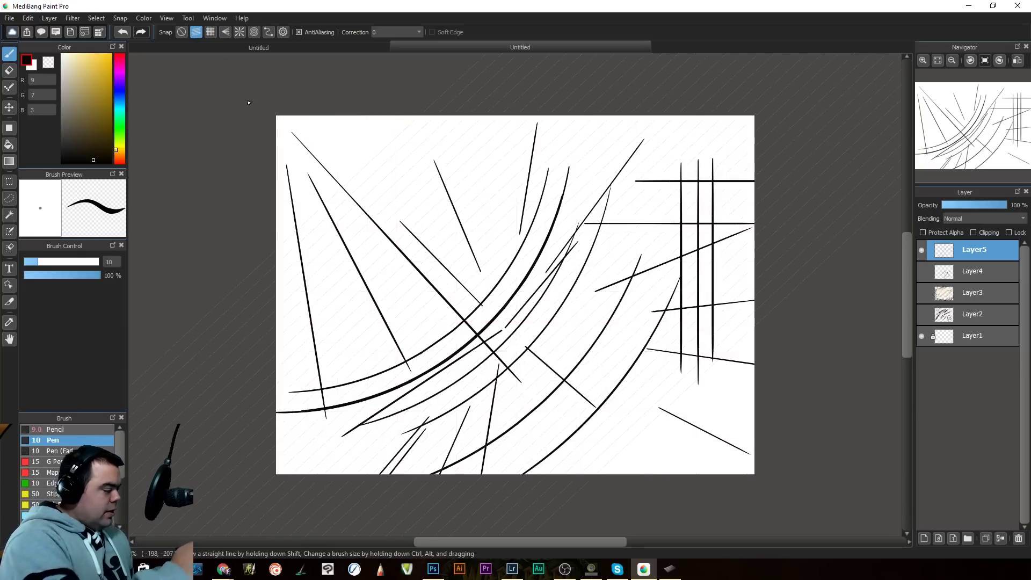
{"action": "left_click_drag", "start_coordinate": [492, 219], "coordinate": [300, 398]}
{"action": "left_click_drag", "start_coordinate": [502, 284], "coordinate": [330, 445]}
{"action": "left_click_drag", "start_coordinate": [640, 266], "coordinate": [502, 395]}
Step: Redefine the parallel direction as steep, draw three steep strokes, then hide Layer5
{"action": "left_click", "coordinate": [283, 32]}
{"action": "left_click_drag", "start_coordinate": [515, 294], "coordinate": [478, 501]}
{"action": "left_click_drag", "start_coordinate": [538, 169], "coordinate": [490, 432]}
{"action": "left_click_drag", "start_coordinate": [614, 211], "coordinate": [578, 417]}
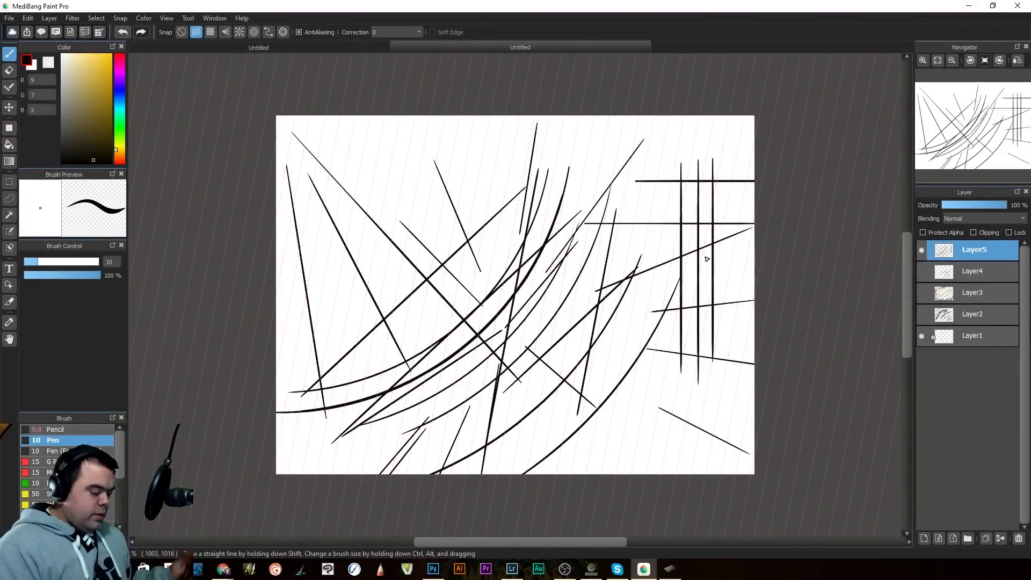
{"action": "left_click_drag", "start_coordinate": [680, 246], "coordinate": [644, 435]}
{"action": "left_click", "coordinate": [922, 250]}
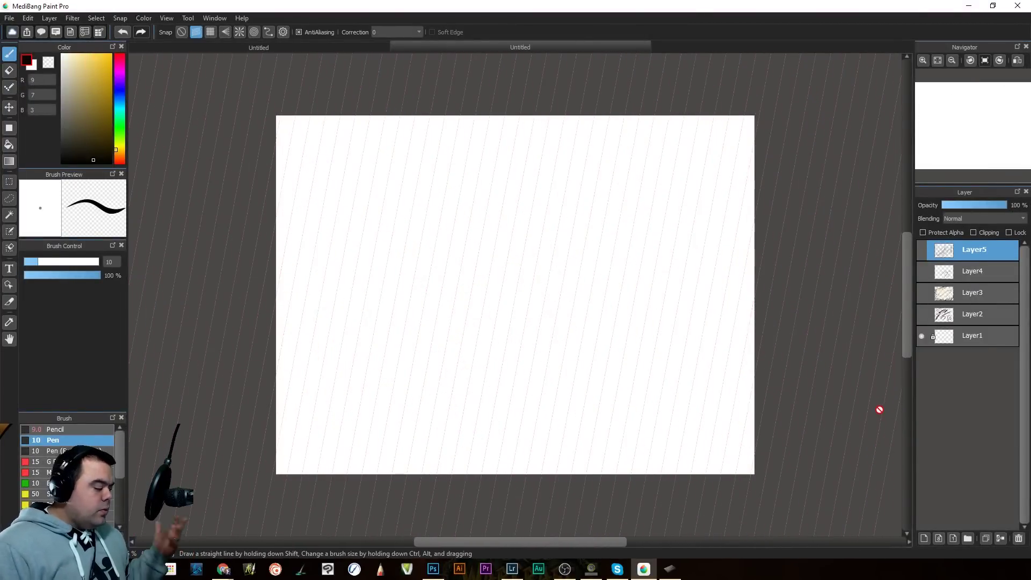
Step: Build a curve snap guide by placing six points across the canvas
{"action": "left_click", "coordinate": [181, 33]}
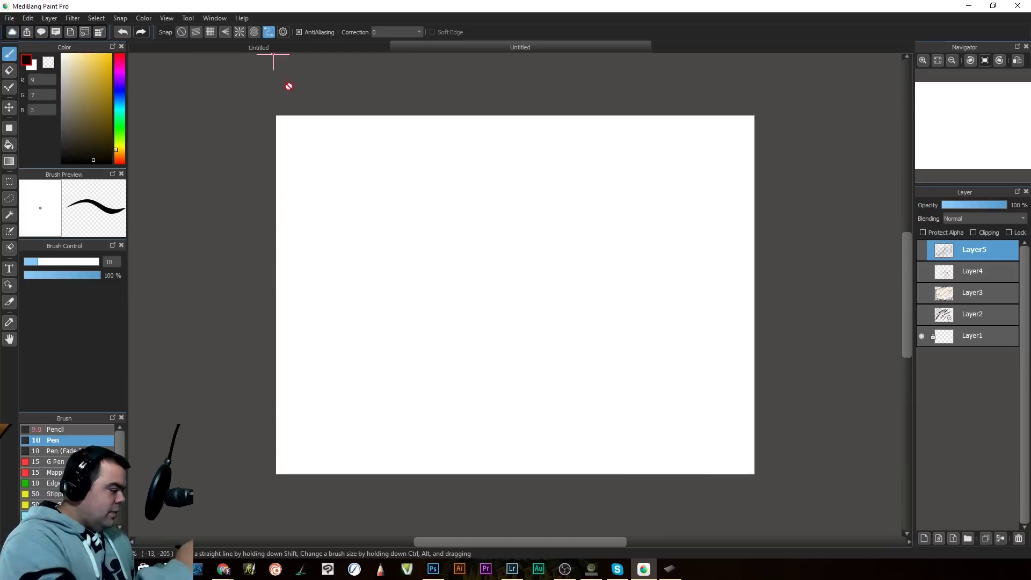
{"action": "left_click", "coordinate": [410, 297]}
{"action": "left_click", "coordinate": [446, 418]}
{"action": "left_click", "coordinate": [571, 334]}
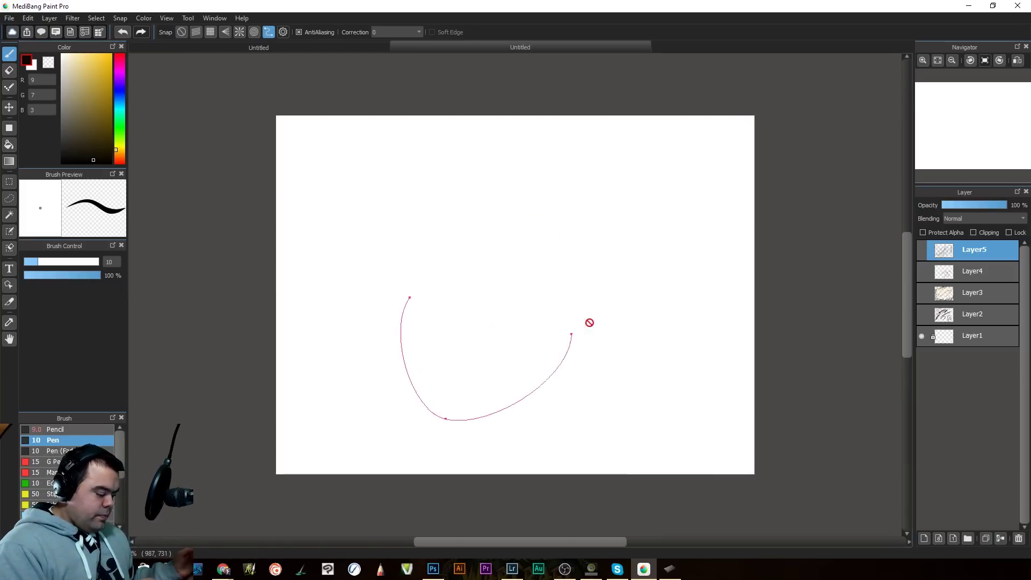
{"action": "left_click", "coordinate": [622, 353]}
{"action": "left_click", "coordinate": [616, 197]}
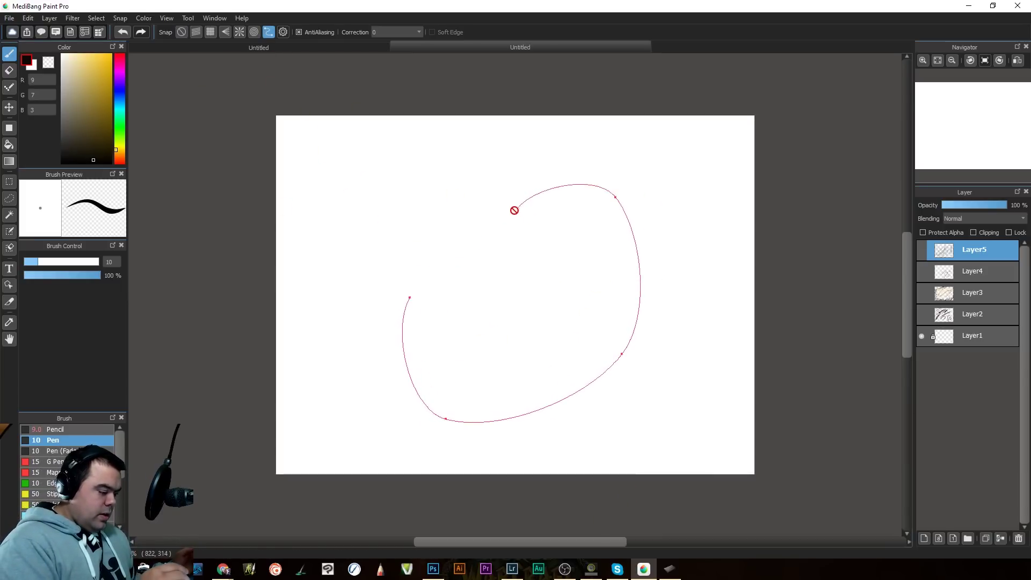
{"action": "double_click", "coordinate": [514, 211]}
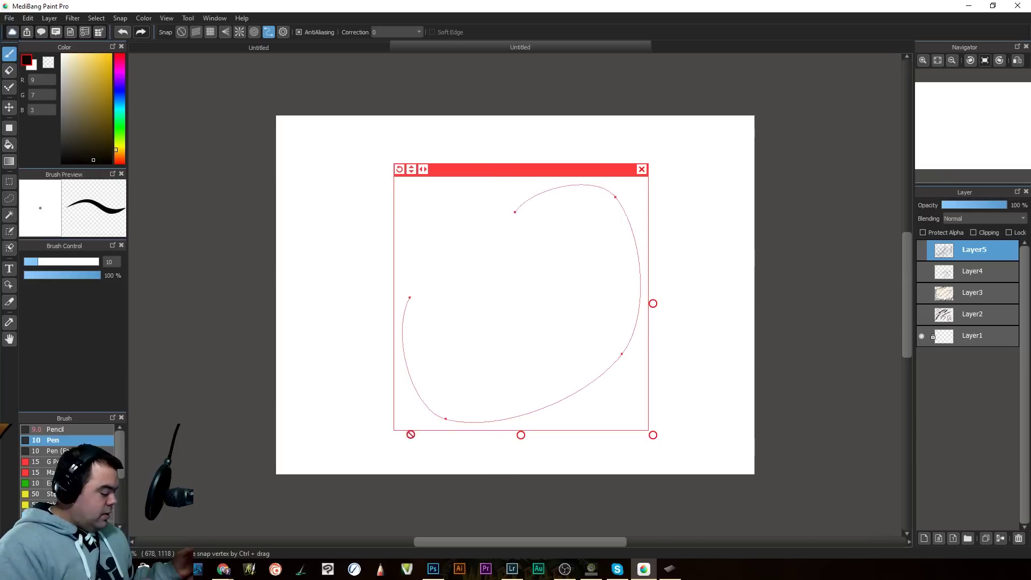
Step: Move and resize the curve guide, flip it horizontally, then close it and turn snapping off
{"action": "left_click_drag", "start_coordinate": [611, 170], "coordinate": [679, 146]}
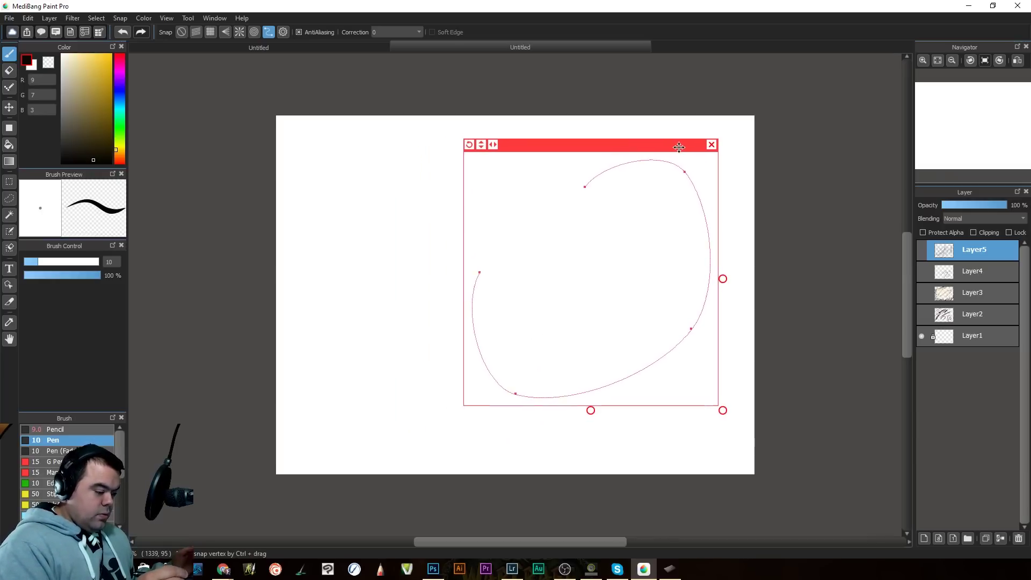
{"action": "left_click_drag", "start_coordinate": [591, 410], "coordinate": [588, 455]}
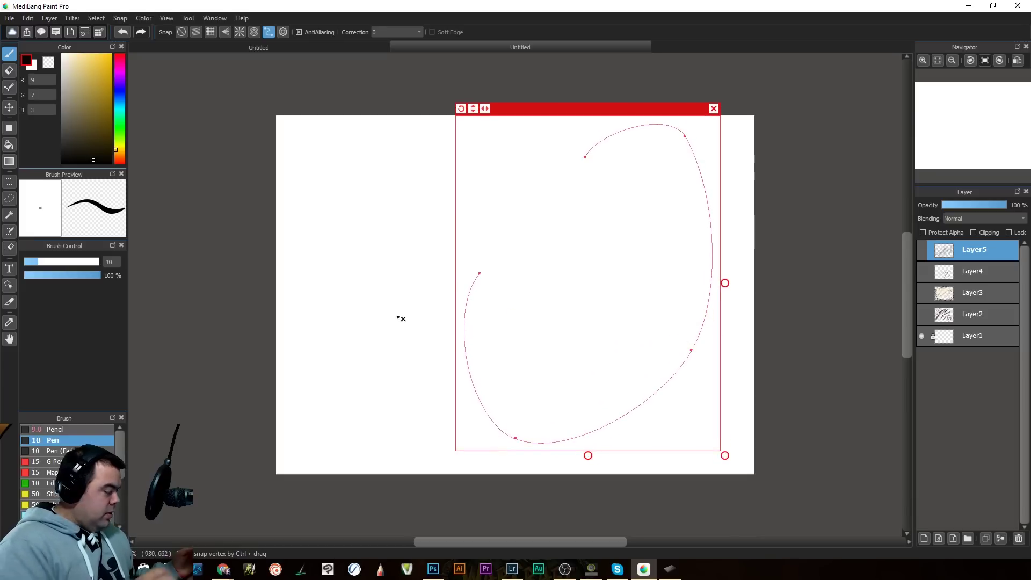
{"action": "left_click", "coordinate": [713, 109]}
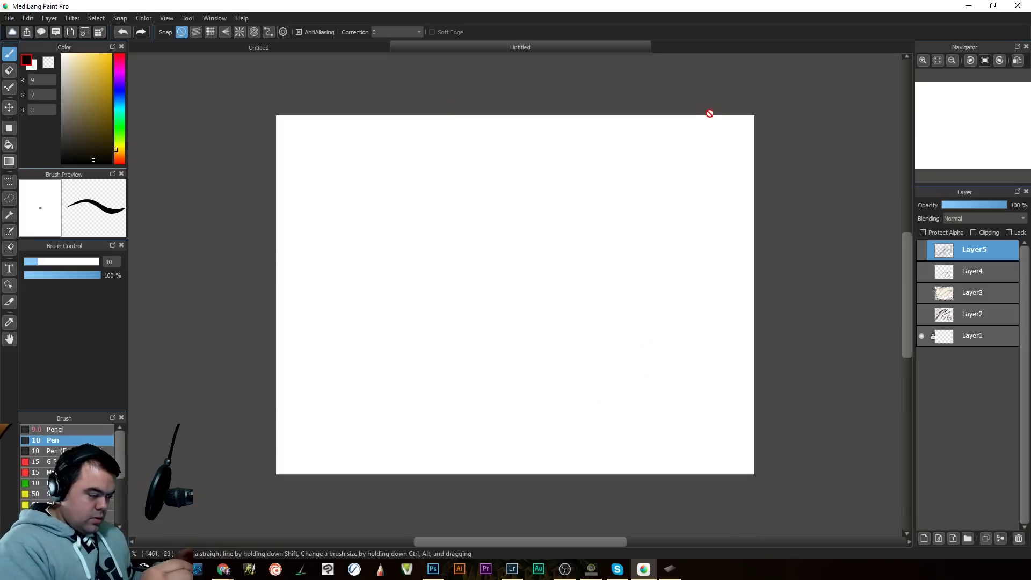
{"action": "left_click", "coordinate": [268, 32]}
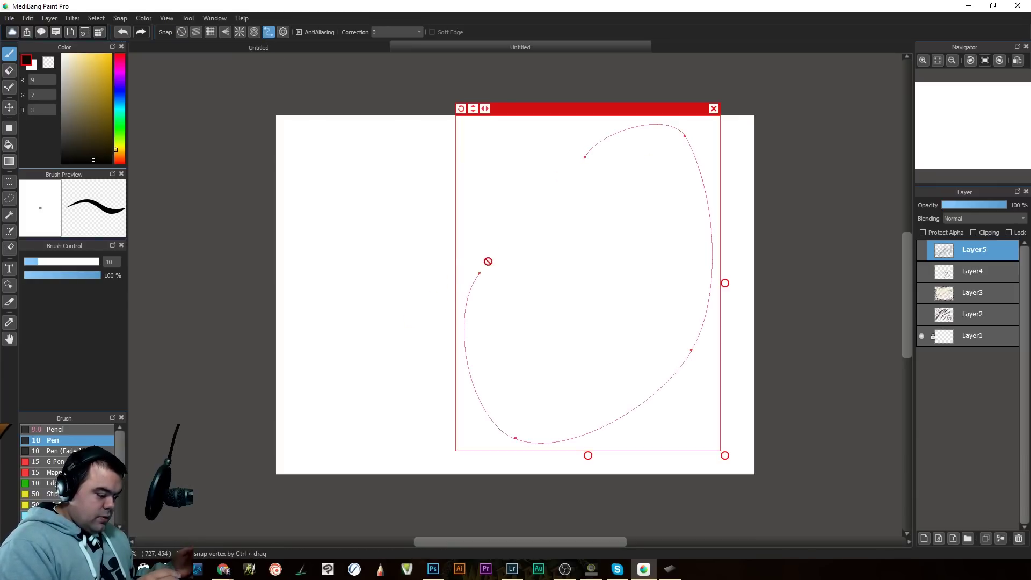
{"action": "mouse_move", "coordinate": [725, 283]}
{"action": "left_mouse_down"}
{"action": "mouse_move", "coordinate": [852, 301]}
{"action": "mouse_move", "coordinate": [745, 283]}
{"action": "left_mouse_up"}
{"action": "left_click_drag", "start_coordinate": [734, 331], "coordinate": [460, 486]}
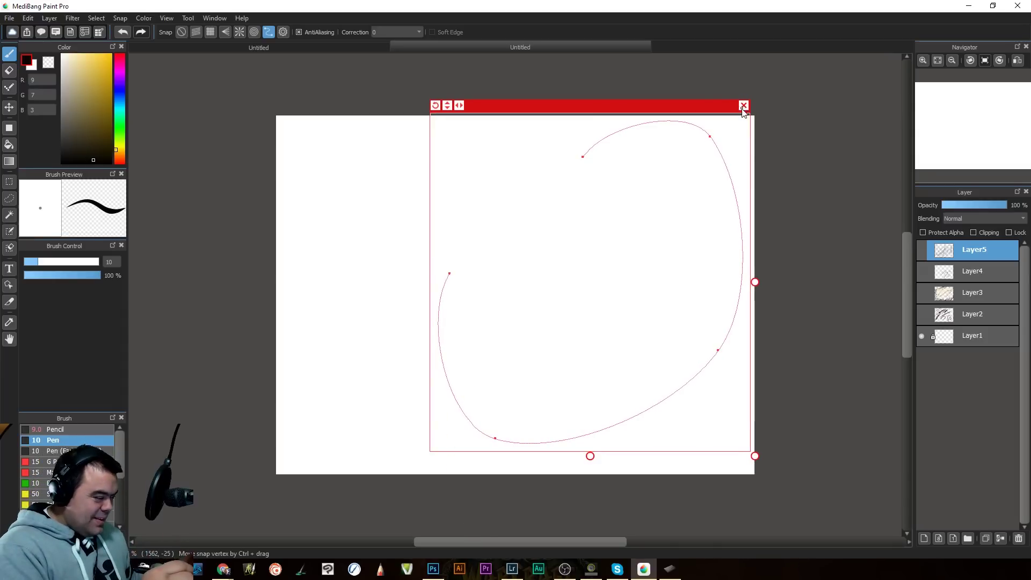
{"action": "left_click", "coordinate": [459, 105]}
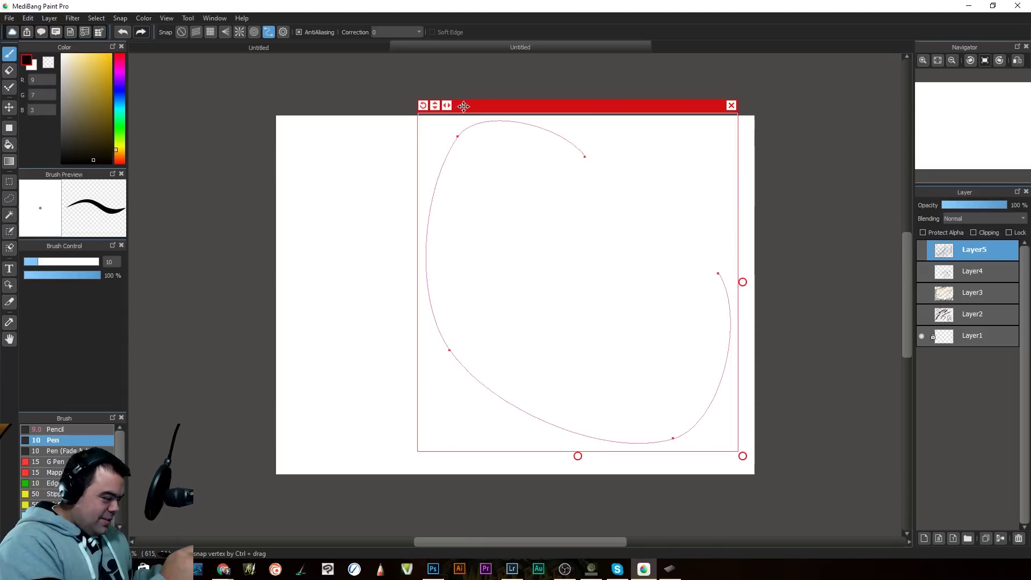
{"action": "left_click", "coordinate": [731, 106]}
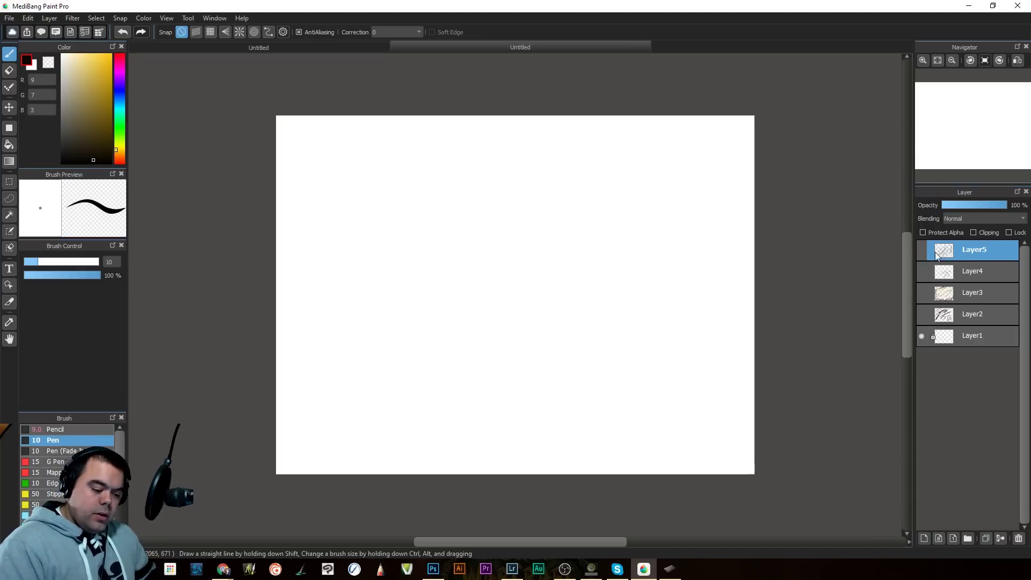
Step: Add Layer6 above Layer5, keep Layer6 active, and zoom the canvas
{"action": "left_click", "coordinate": [924, 538]}
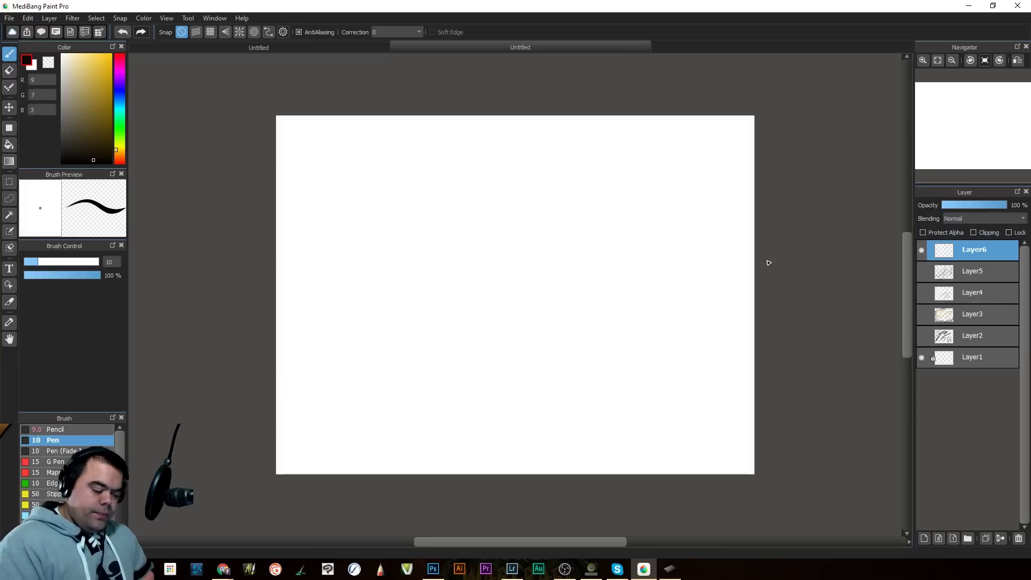
{"action": "left_click", "coordinate": [961, 272]}
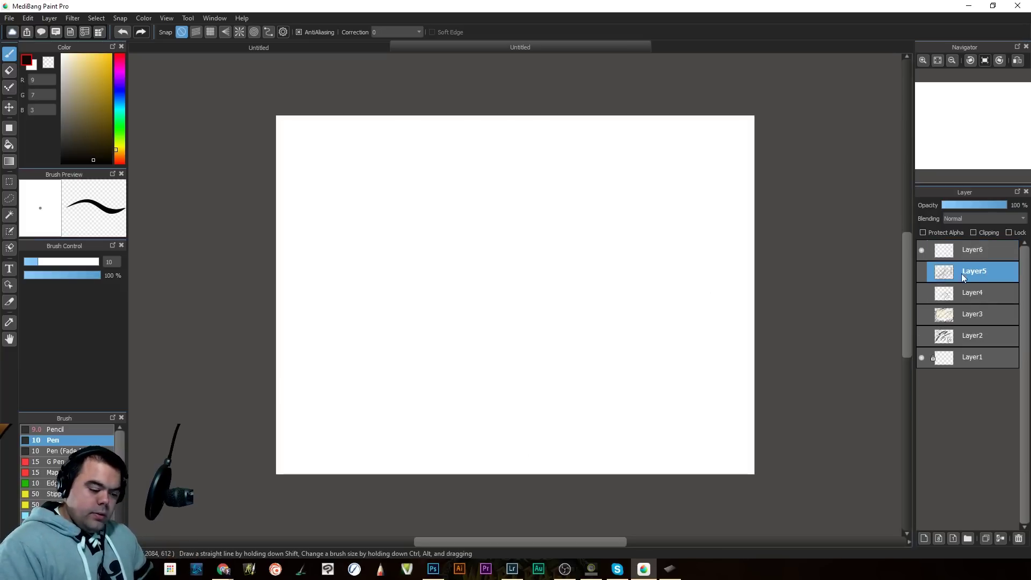
{"action": "left_click", "coordinate": [965, 251]}
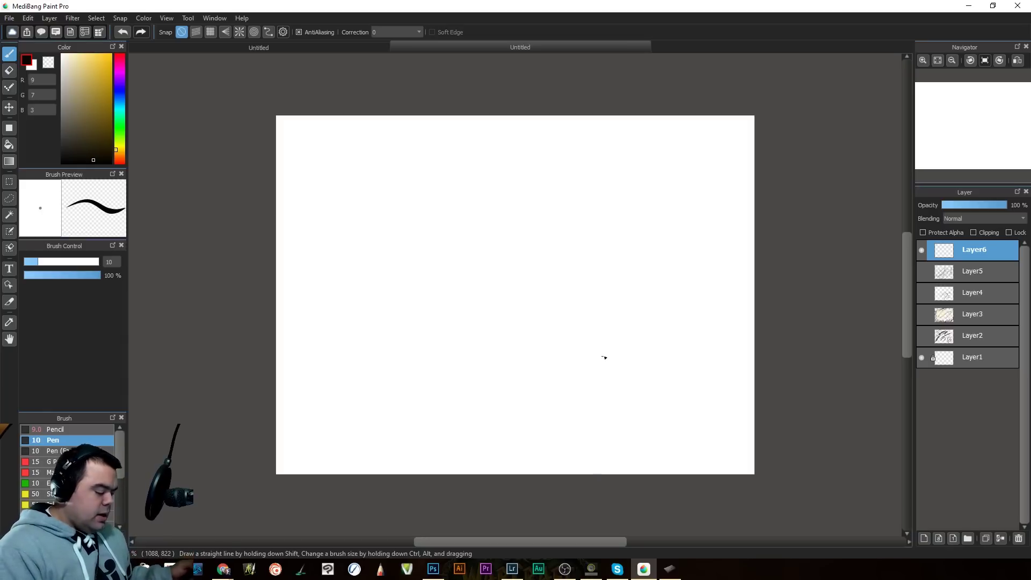
{"action": "scroll", "coordinate": [643, 369], "scroll_direction": "down", "scroll_amount": 1}
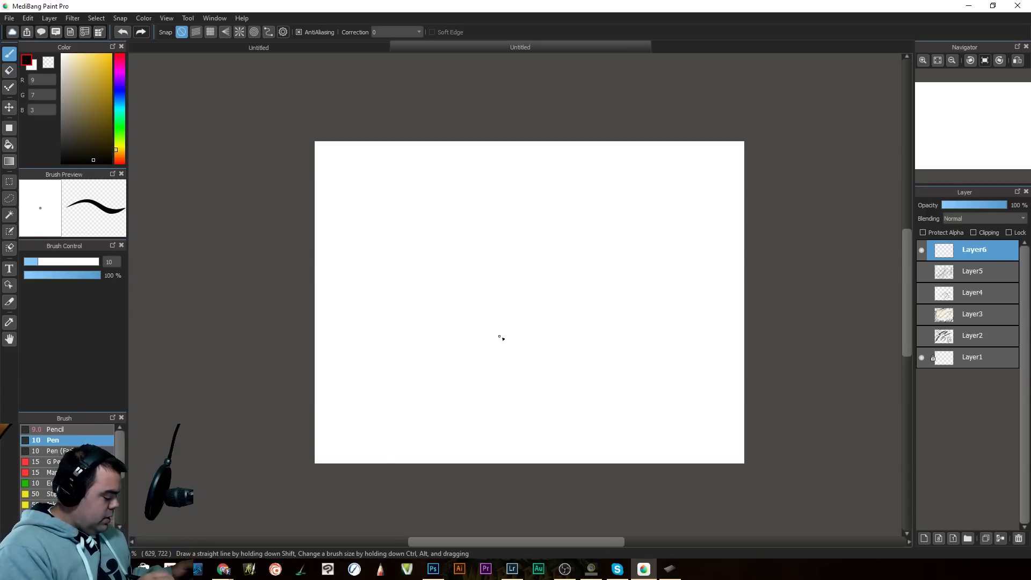
{"action": "scroll", "coordinate": [499, 338], "scroll_direction": "down", "scroll_amount": 1}
{"action": "scroll", "coordinate": [474, 353], "scroll_direction": "up", "scroll_amount": 3}
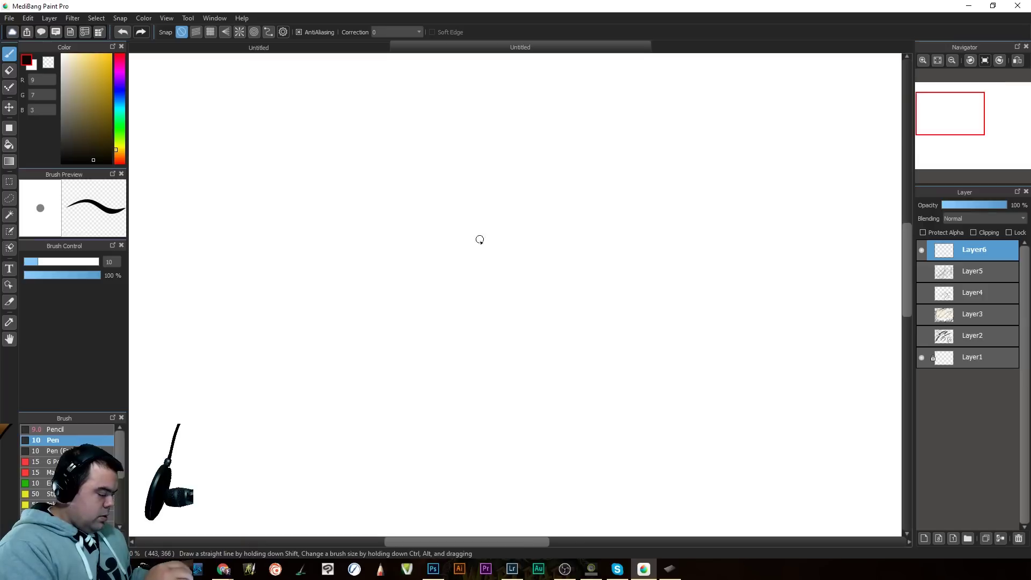
{"action": "scroll", "coordinate": [475, 261], "scroll_direction": "down", "scroll_amount": 2}
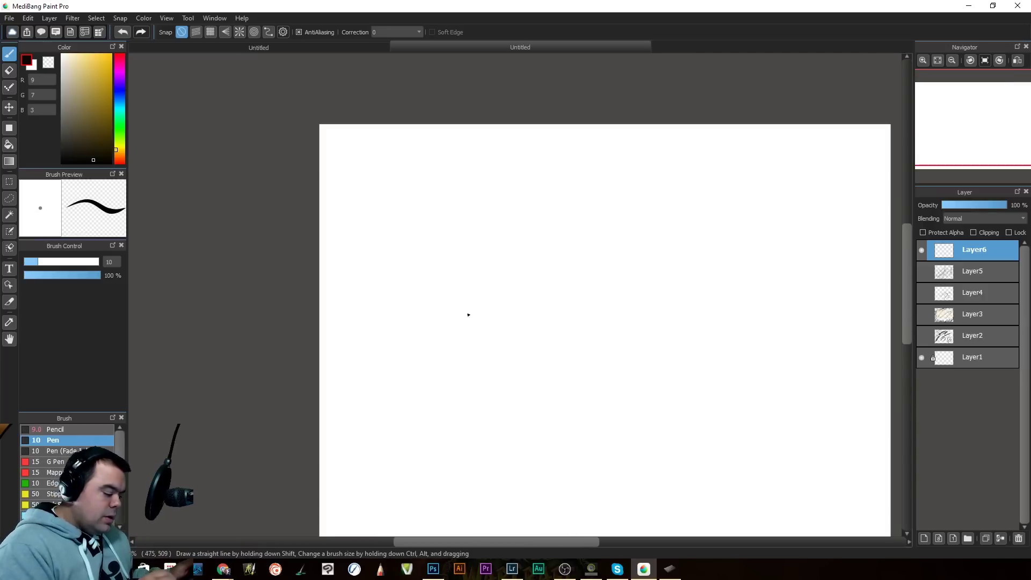
Step: Switch to the Pencil brush, undoing a few trial strokes along the way
{"action": "mouse_move", "coordinate": [469, 288]}
{"action": "left_mouse_down"}
{"action": "mouse_move", "coordinate": [447, 354]}
{"action": "mouse_move", "coordinate": [455, 366]}
{"action": "left_mouse_up"}
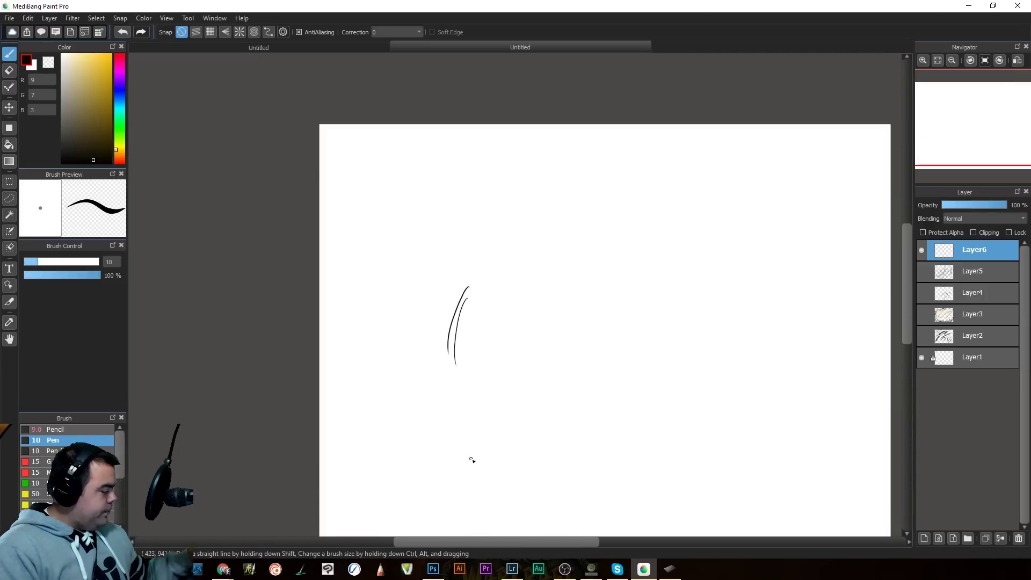
{"action": "key", "text": "ctrl+z"}
{"action": "key", "text": "ctrl+z"}
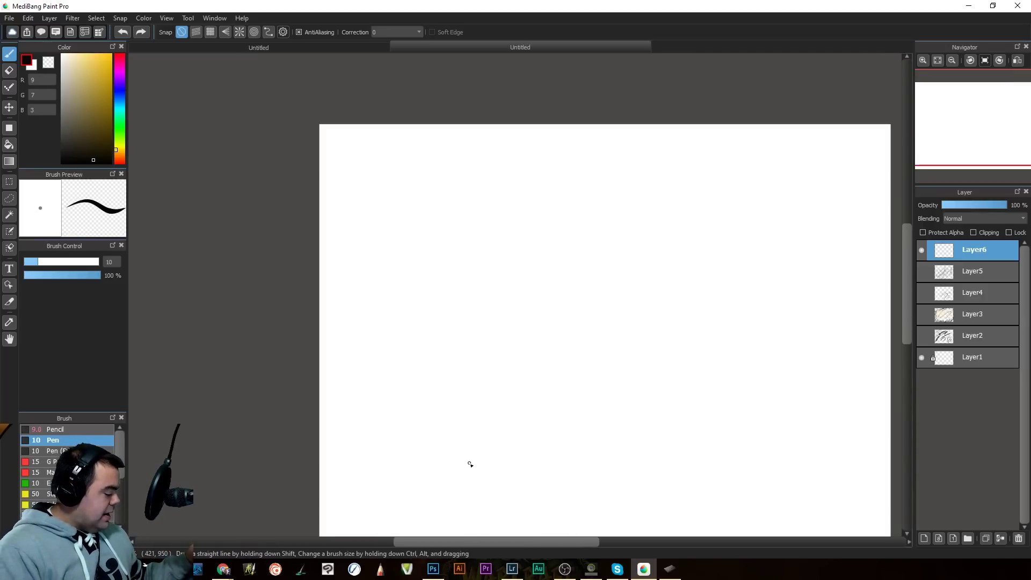
{"action": "left_click", "coordinate": [97, 432]}
{"action": "left_click_drag", "start_coordinate": [431, 381], "coordinate": [490, 312]}
{"action": "left_click_drag", "start_coordinate": [446, 387], "coordinate": [498, 323]}
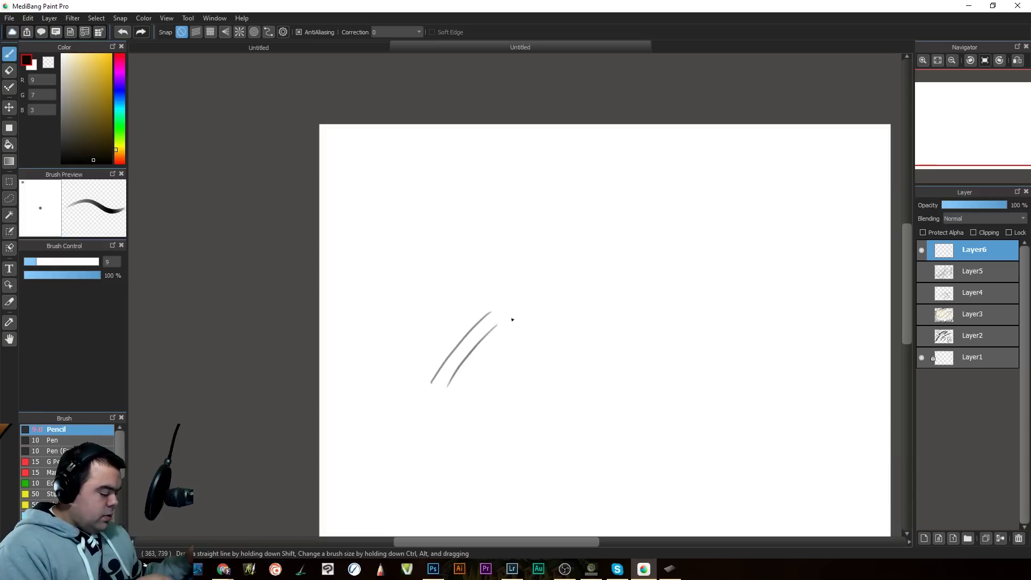
{"action": "key", "text": "ctrl+z"}
{"action": "key", "text": "ctrl+z"}
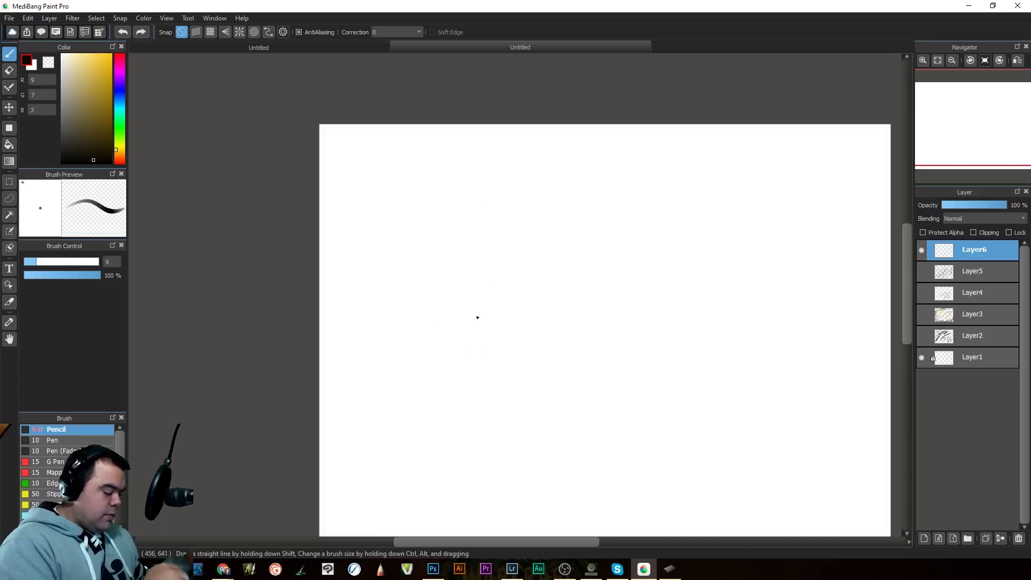
Step: Sketch the box-shaped head with goggle lens curve, mouth line and right jaw
{"action": "mouse_move", "coordinate": [474, 280]}
{"action": "left_mouse_down"}
{"action": "mouse_move", "coordinate": [478, 329]}
{"action": "mouse_move", "coordinate": [470, 278]}
{"action": "mouse_move", "coordinate": [483, 349]}
{"action": "mouse_move", "coordinate": [473, 349]}
{"action": "mouse_move", "coordinate": [583, 319]}
{"action": "left_mouse_up"}
{"action": "mouse_move", "coordinate": [477, 347]}
{"action": "left_mouse_down"}
{"action": "mouse_move", "coordinate": [535, 326]}
{"action": "mouse_move", "coordinate": [597, 325]}
{"action": "left_mouse_up"}
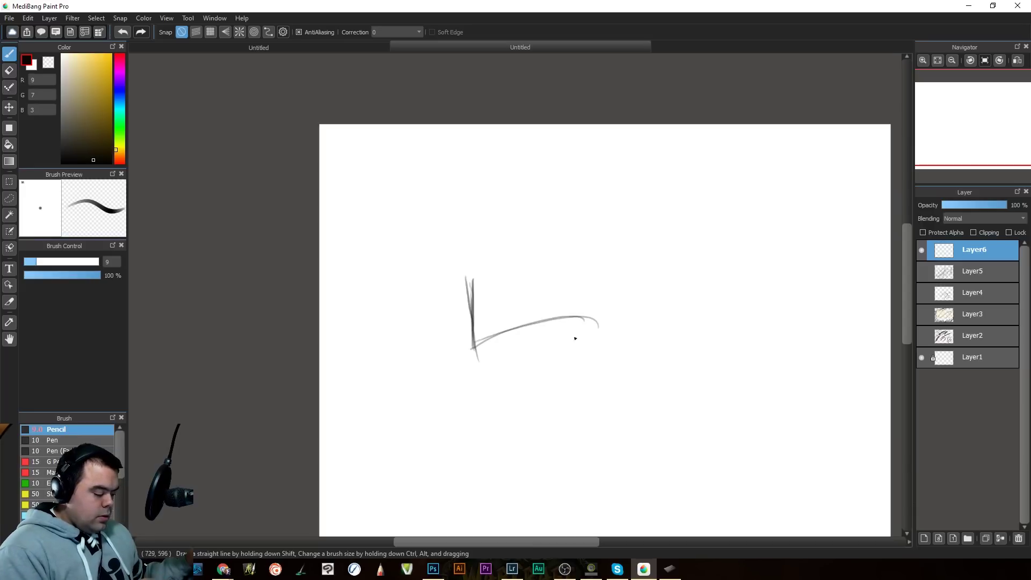
{"action": "mouse_move", "coordinate": [465, 277]}
{"action": "left_mouse_down"}
{"action": "mouse_move", "coordinate": [591, 263]}
{"action": "mouse_move", "coordinate": [591, 330]}
{"action": "left_mouse_up"}
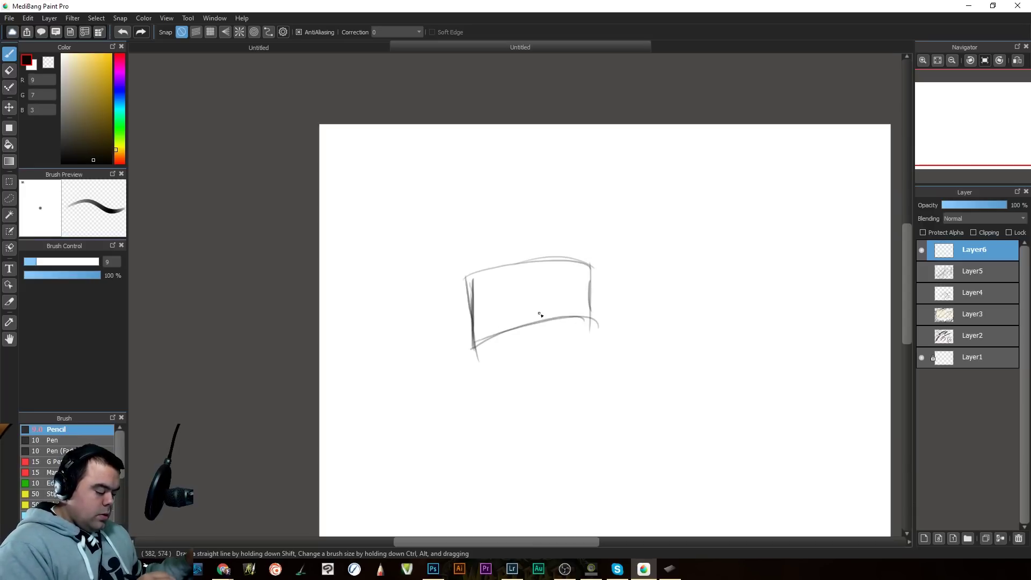
{"action": "mouse_move", "coordinate": [532, 307]}
{"action": "left_mouse_down"}
{"action": "mouse_move", "coordinate": [531, 360]}
{"action": "mouse_move", "coordinate": [579, 383]}
{"action": "left_mouse_up"}
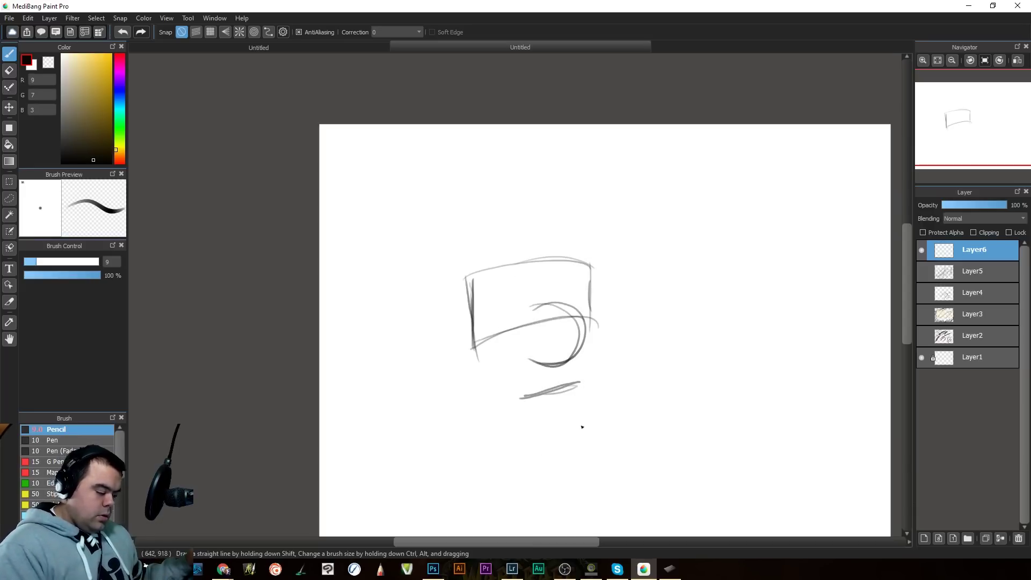
{"action": "left_click_drag", "start_coordinate": [519, 398], "coordinate": [590, 380]}
{"action": "key", "text": "ctrl+z"}
{"action": "key", "text": "ctrl+z"}
{"action": "left_click_drag", "start_coordinate": [592, 316], "coordinate": [581, 399]}
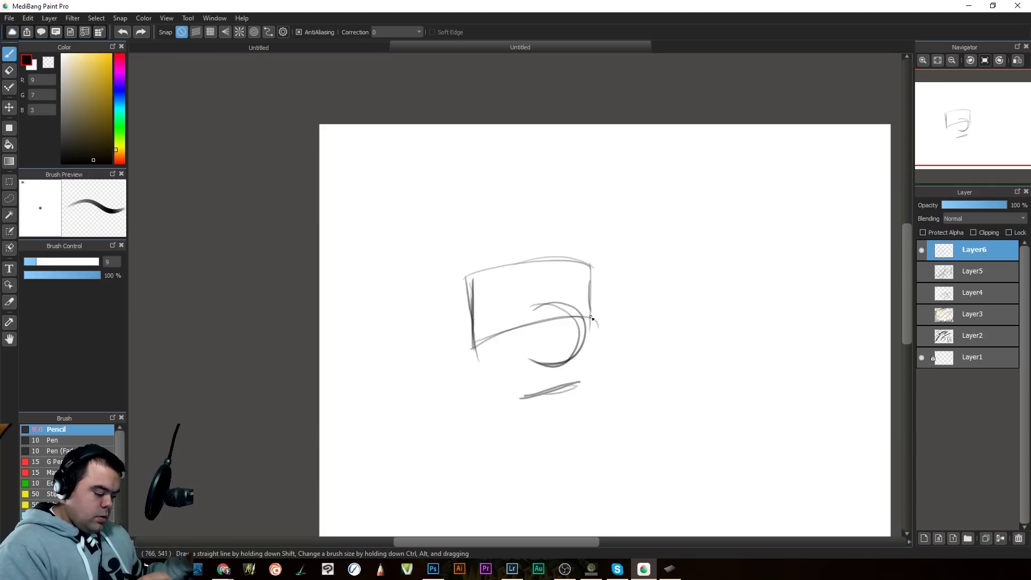
{"action": "mouse_move", "coordinate": [592, 318]}
{"action": "left_mouse_down"}
{"action": "mouse_move", "coordinate": [578, 412]}
{"action": "mouse_move", "coordinate": [527, 439]}
{"action": "mouse_move", "coordinate": [575, 412]}
{"action": "mouse_move", "coordinate": [591, 348]}
{"action": "mouse_move", "coordinate": [506, 430]}
{"action": "left_mouse_up"}
Step: Sketch the ear and both sides of the neck, undoing trial hair strokes
{"action": "mouse_move", "coordinate": [449, 320]}
{"action": "left_mouse_down"}
{"action": "mouse_move", "coordinate": [467, 361]}
{"action": "mouse_move", "coordinate": [447, 370]}
{"action": "mouse_move", "coordinate": [474, 420]}
{"action": "mouse_move", "coordinate": [486, 520]}
{"action": "left_mouse_up"}
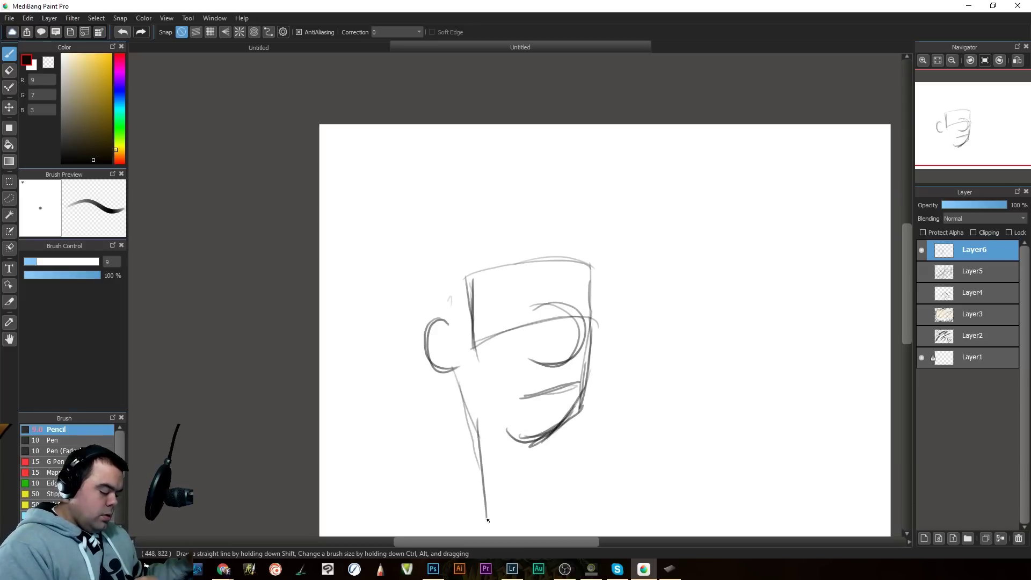
{"action": "left_click_drag", "start_coordinate": [475, 424], "coordinate": [478, 509]}
{"action": "left_click_drag", "start_coordinate": [547, 437], "coordinate": [547, 527]}
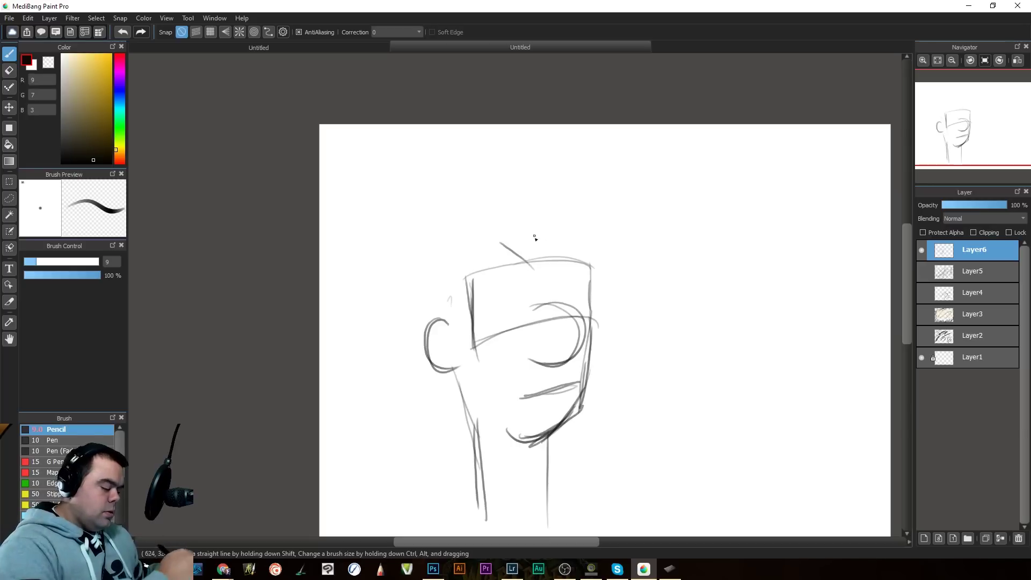
{"action": "key", "text": "ctrl+z"}
{"action": "left_click_drag", "start_coordinate": [499, 242], "coordinate": [535, 272]}
{"action": "left_click_drag", "start_coordinate": [542, 238], "coordinate": [559, 266]}
{"action": "key", "text": "ctrl+z"}
{"action": "key", "text": "ctrl+z"}
Step: Sketch diagonal hair strands, the back of the head, and right-side hair strands
{"action": "left_click_drag", "start_coordinate": [501, 242], "coordinate": [542, 286]}
{"action": "left_click_drag", "start_coordinate": [528, 246], "coordinate": [556, 283]}
{"action": "left_click_drag", "start_coordinate": [552, 240], "coordinate": [578, 283]}
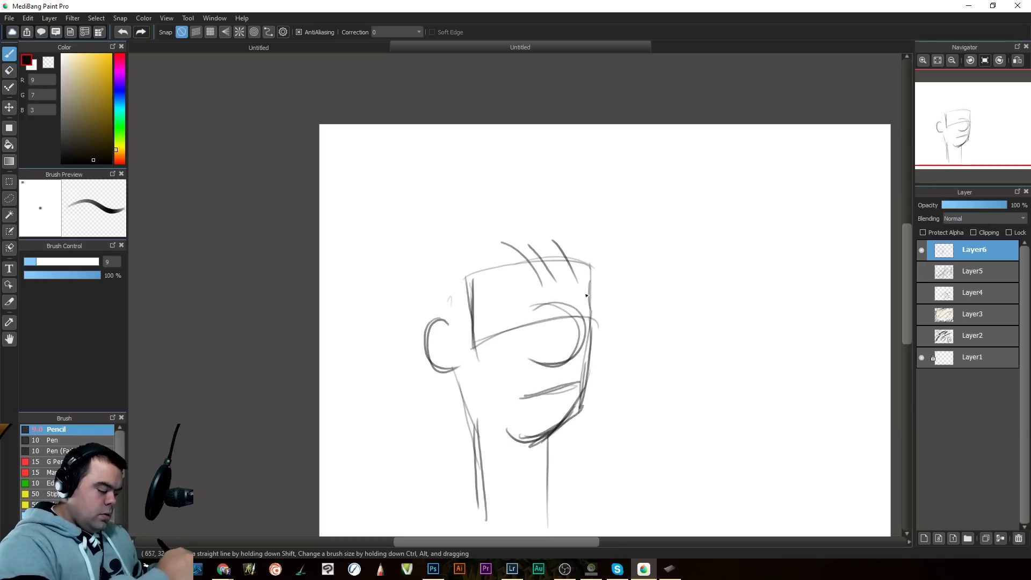
{"action": "left_click_drag", "start_coordinate": [479, 248], "coordinate": [452, 325]}
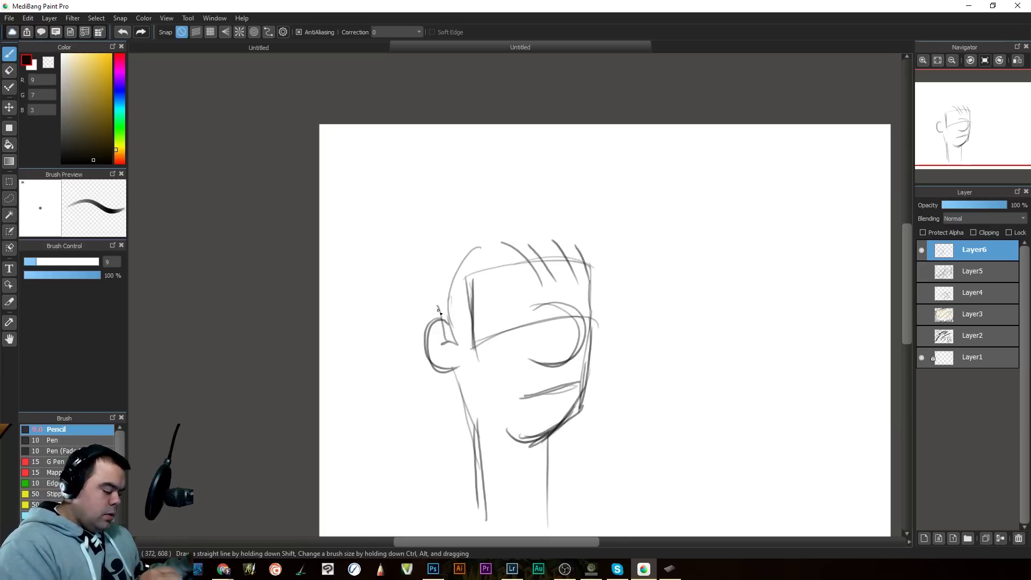
{"action": "left_click_drag", "start_coordinate": [576, 243], "coordinate": [591, 297]}
{"action": "mouse_move", "coordinate": [595, 250]}
{"action": "left_mouse_down"}
{"action": "mouse_move", "coordinate": [603, 286]}
{"action": "mouse_move", "coordinate": [542, 177]}
{"action": "left_mouse_up"}
{"action": "key", "text": "ctrl+z"}
{"action": "left_click_drag", "start_coordinate": [616, 301], "coordinate": [510, 187]}
Step: Sketch a large hair arc and the back of the hair, and darken the goggle band
{"action": "key", "text": "ctrl+z"}
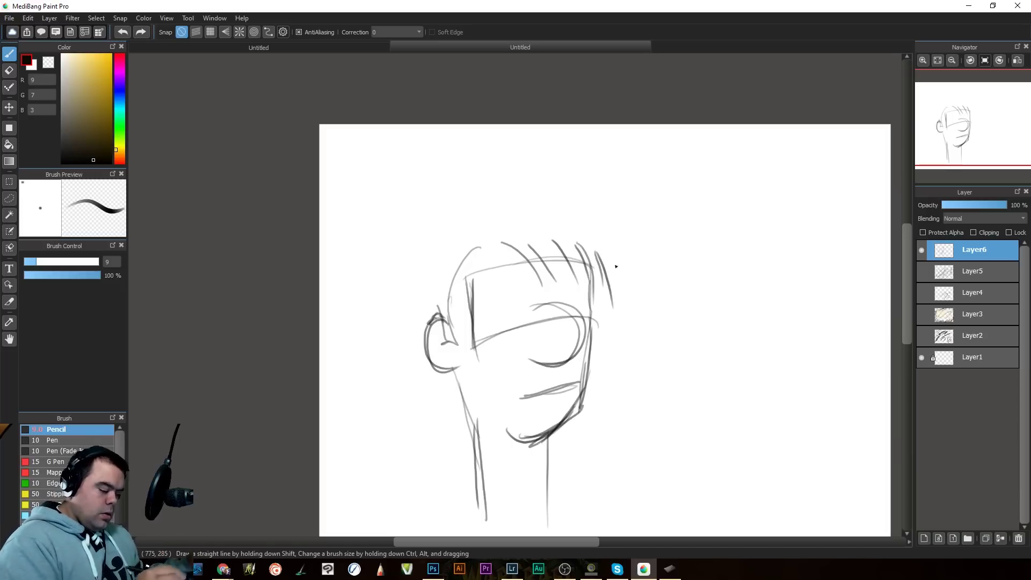
{"action": "mouse_move", "coordinate": [616, 290]}
{"action": "left_mouse_down"}
{"action": "mouse_move", "coordinate": [488, 192]}
{"action": "mouse_move", "coordinate": [458, 226]}
{"action": "left_mouse_up"}
{"action": "left_click_drag", "start_coordinate": [388, 263], "coordinate": [410, 227]}
{"action": "mouse_move", "coordinate": [440, 205]}
{"action": "left_mouse_down"}
{"action": "mouse_move", "coordinate": [385, 258]}
{"action": "mouse_move", "coordinate": [405, 316]}
{"action": "left_mouse_up"}
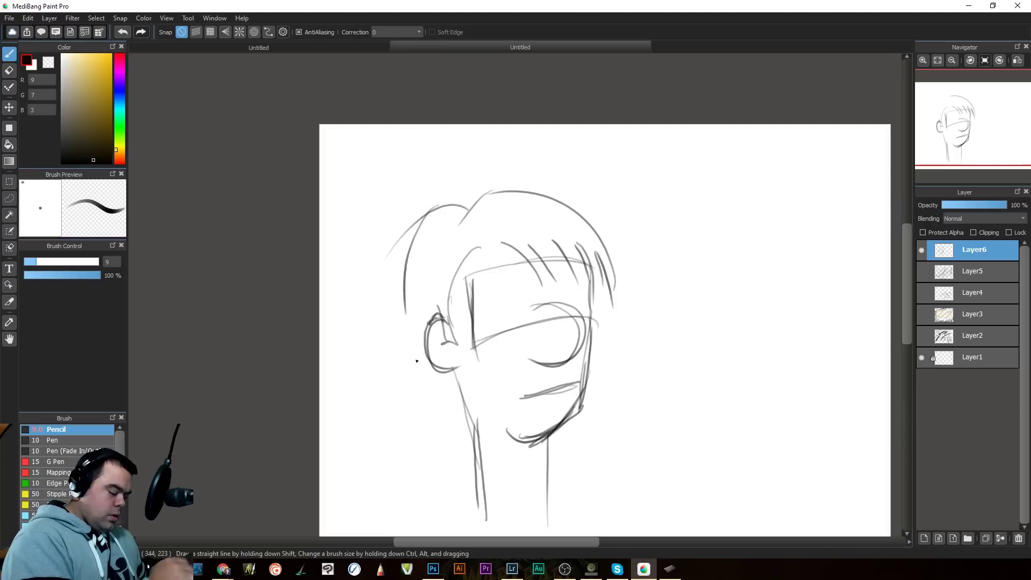
{"action": "left_click_drag", "start_coordinate": [404, 256], "coordinate": [430, 351]}
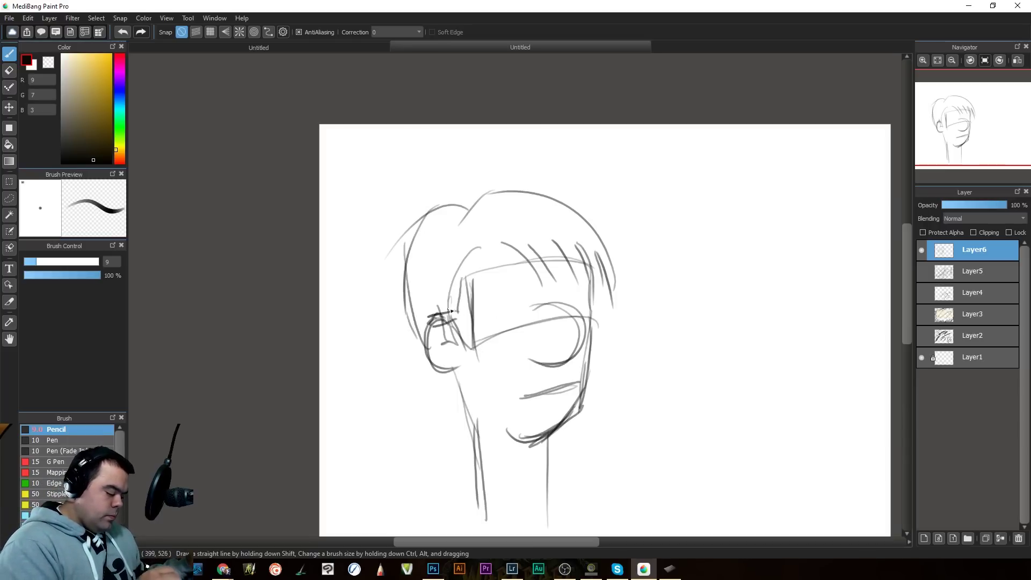
{"action": "mouse_move", "coordinate": [465, 275]}
{"action": "left_mouse_down"}
{"action": "mouse_move", "coordinate": [470, 349]}
{"action": "mouse_move", "coordinate": [533, 324]}
{"action": "left_mouse_up"}
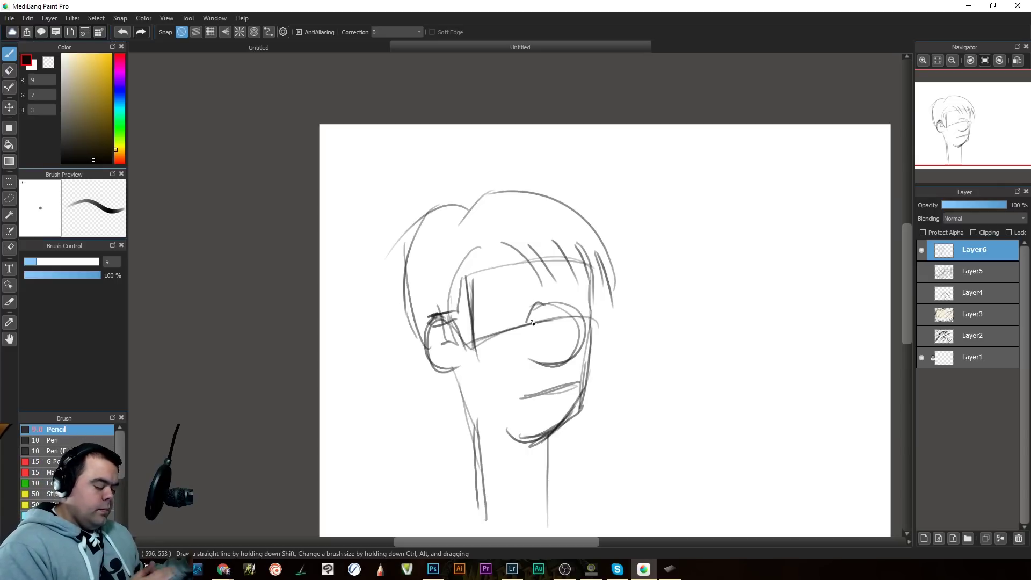
Step: Darken the right jaw, both neck lines and the left jaw with the pencil
{"action": "key", "text": "e"}
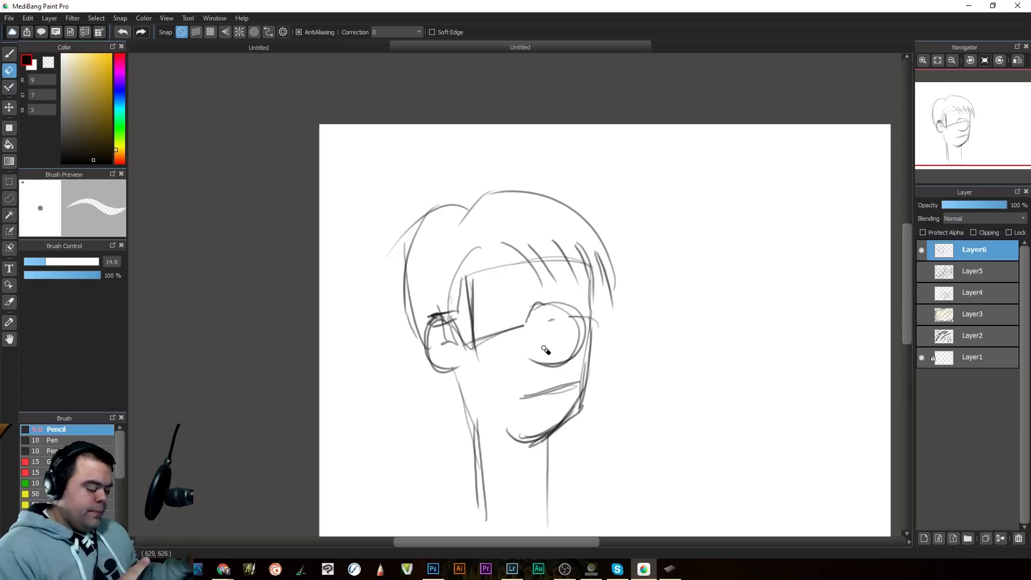
{"action": "key", "text": "b"}
{"action": "left_click_drag", "start_coordinate": [595, 321], "coordinate": [577, 418]}
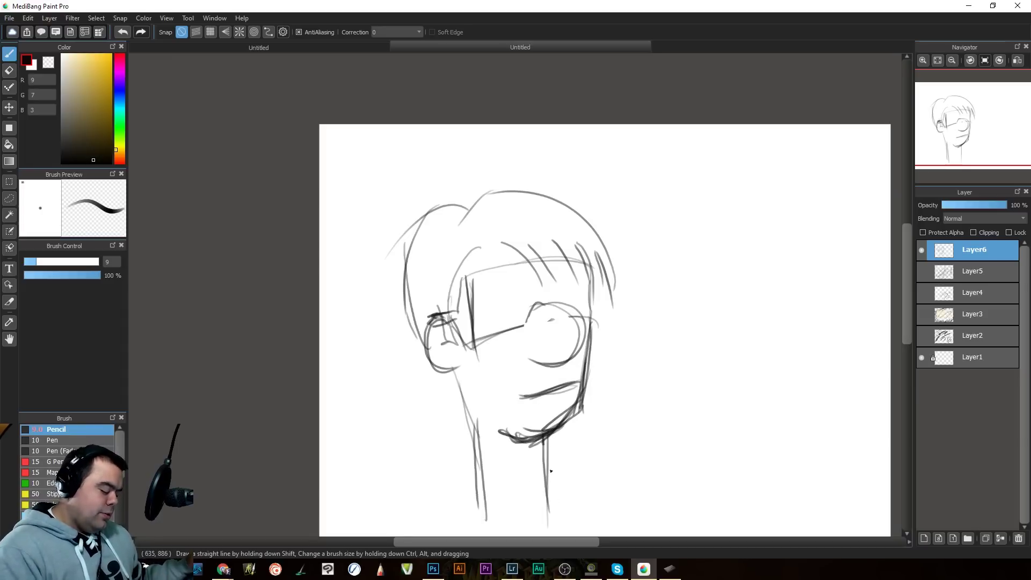
{"action": "left_click_drag", "start_coordinate": [542, 444], "coordinate": [570, 529]}
{"action": "left_click_drag", "start_coordinate": [475, 423], "coordinate": [480, 525]}
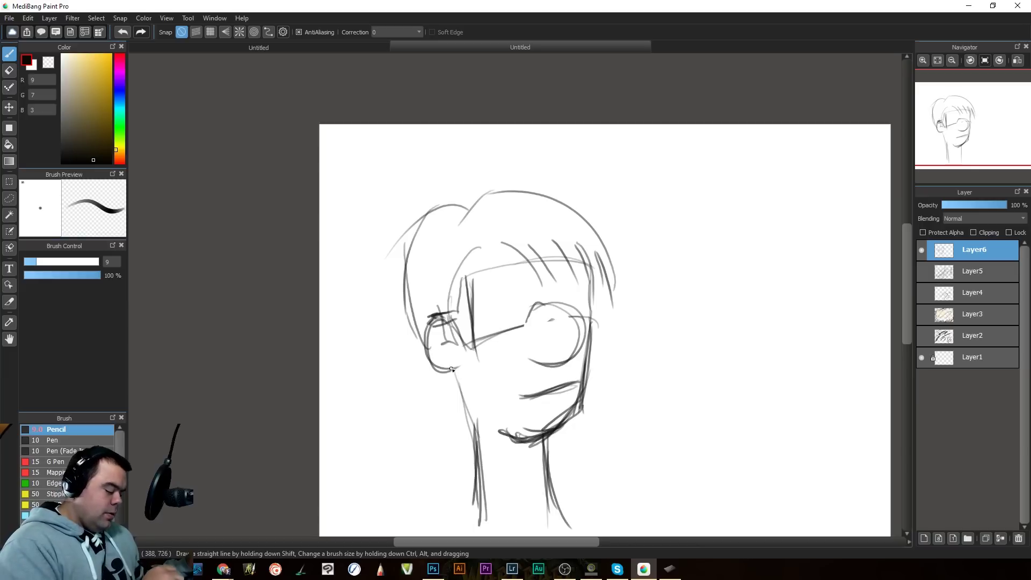
{"action": "left_click_drag", "start_coordinate": [452, 370], "coordinate": [466, 424]}
Step: Strengthen the left face and hair outline and add hair strands across the forehead
{"action": "left_click_drag", "start_coordinate": [426, 337], "coordinate": [412, 229]}
{"action": "mouse_move", "coordinate": [400, 311]}
{"action": "left_mouse_down"}
{"action": "mouse_move", "coordinate": [434, 219]}
{"action": "mouse_move", "coordinate": [541, 194]}
{"action": "mouse_move", "coordinate": [613, 274]}
{"action": "left_mouse_up"}
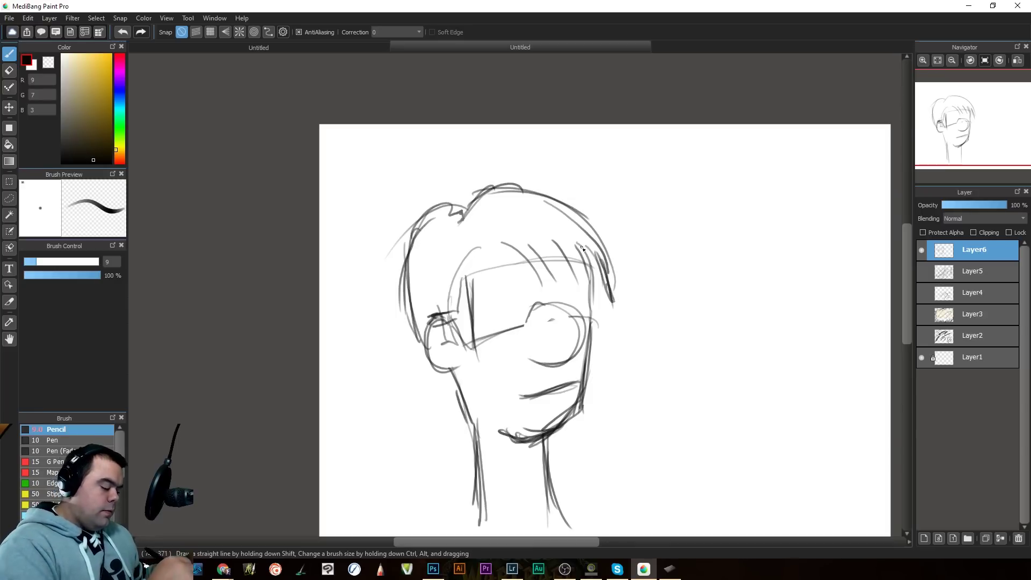
{"action": "left_click_drag", "start_coordinate": [570, 236], "coordinate": [594, 286]}
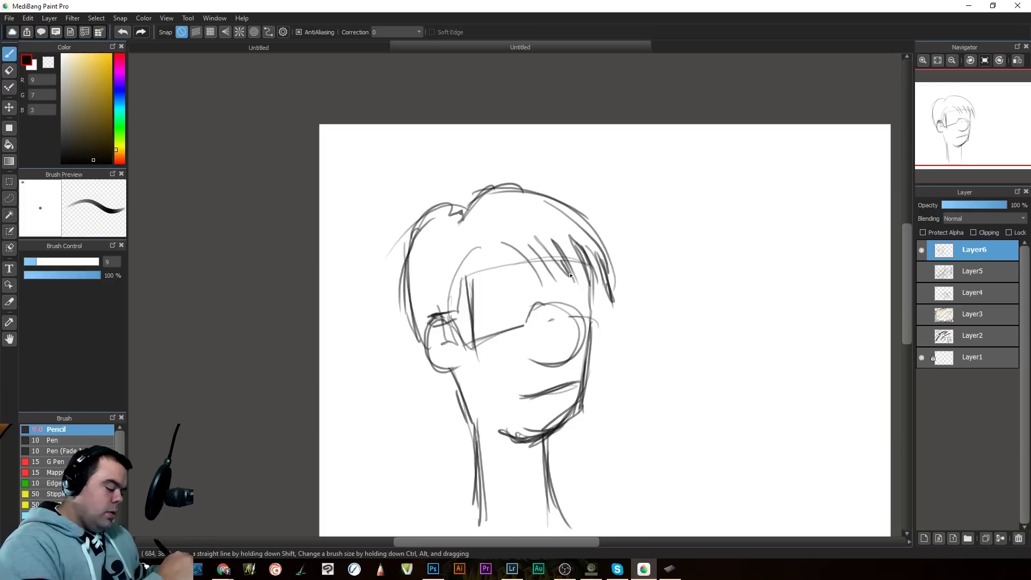
{"action": "mouse_move", "coordinate": [533, 237]}
{"action": "left_mouse_down"}
{"action": "mouse_move", "coordinate": [553, 286]}
{"action": "mouse_move", "coordinate": [503, 238]}
{"action": "mouse_move", "coordinate": [544, 294]}
{"action": "mouse_move", "coordinate": [461, 282]}
{"action": "mouse_move", "coordinate": [468, 341]}
{"action": "left_mouse_up"}
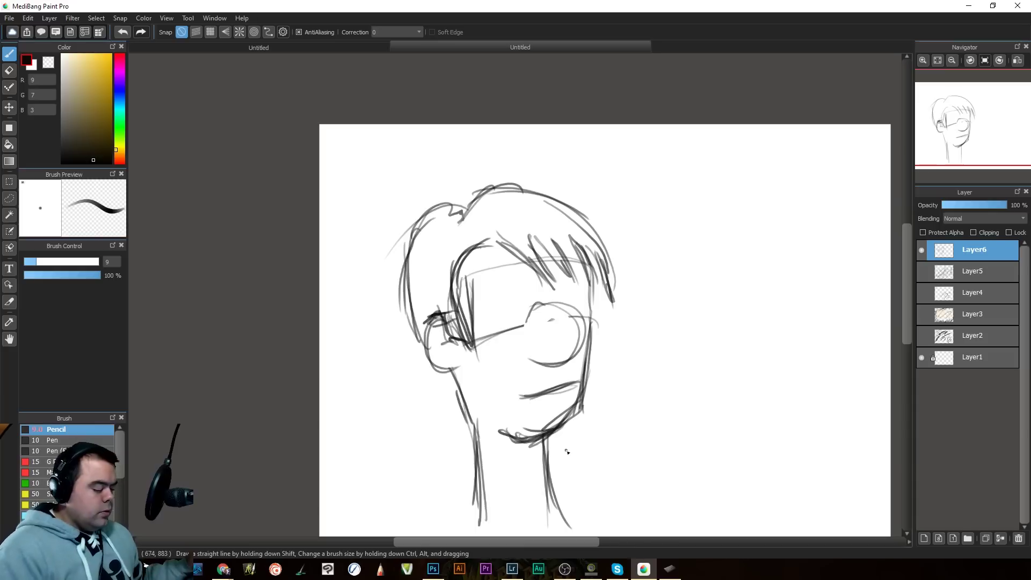
Step: Darken the goggles' left and top edges and hatch the lens with diagonal strokes
{"action": "mouse_move", "coordinate": [470, 281]}
{"action": "left_mouse_down"}
{"action": "mouse_move", "coordinate": [479, 349]}
{"action": "mouse_move", "coordinate": [491, 336]}
{"action": "mouse_move", "coordinate": [476, 335]}
{"action": "mouse_move", "coordinate": [539, 326]}
{"action": "left_mouse_up"}
{"action": "left_click_drag", "start_coordinate": [467, 276], "coordinate": [530, 263]}
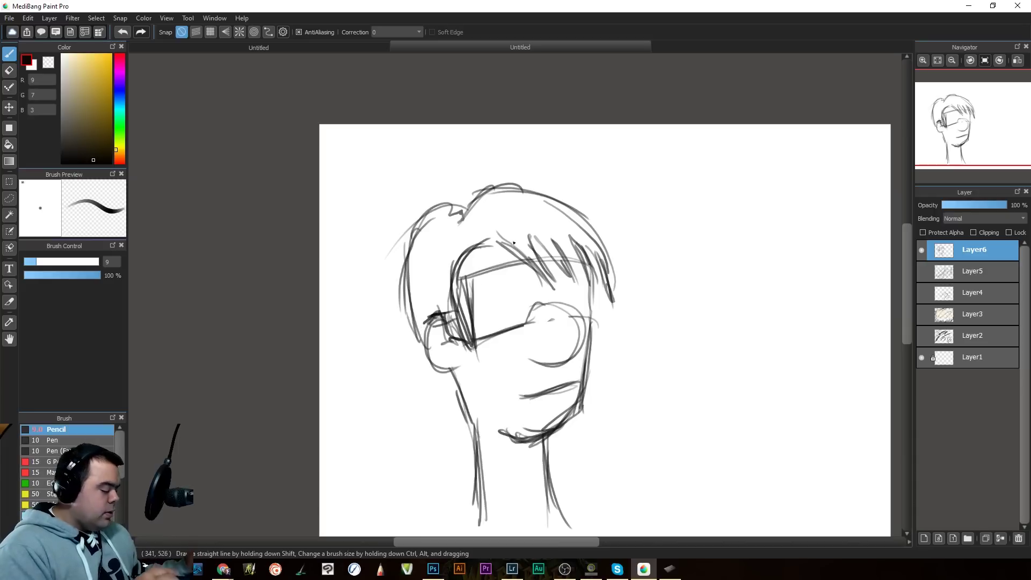
{"action": "mouse_move", "coordinate": [475, 320]}
{"action": "left_mouse_down"}
{"action": "mouse_move", "coordinate": [513, 263]}
{"action": "mouse_move", "coordinate": [559, 292]}
{"action": "mouse_move", "coordinate": [579, 272]}
{"action": "left_mouse_up"}
{"action": "left_click_drag", "start_coordinate": [563, 305], "coordinate": [585, 280]}
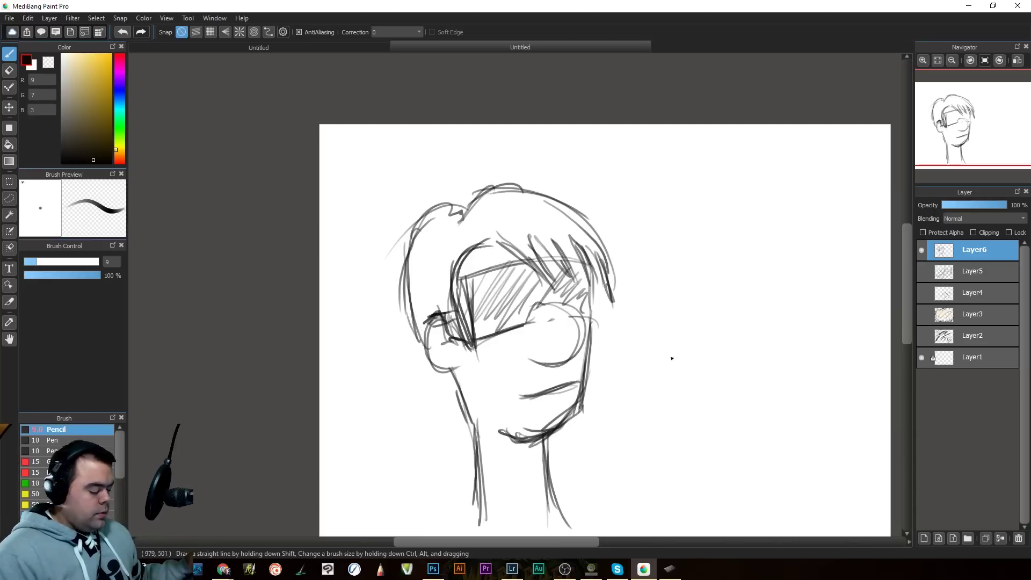
{"action": "key", "text": "e"}
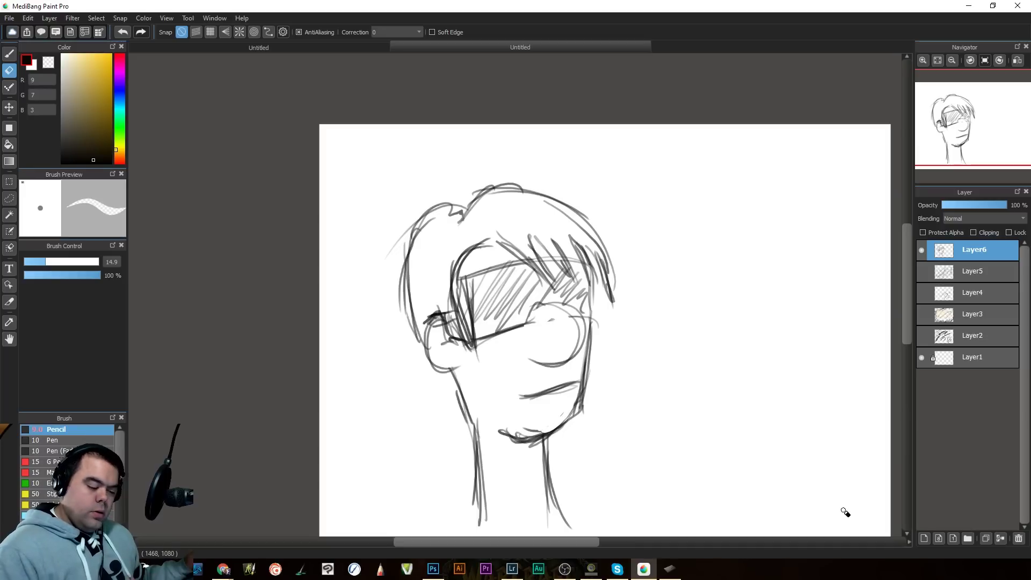
Step: Add Layer7, fade the Layer6 sketch to 35% opacity, and make Layer7 active
{"action": "key", "text": "b"}
{"action": "left_click", "coordinate": [925, 538]}
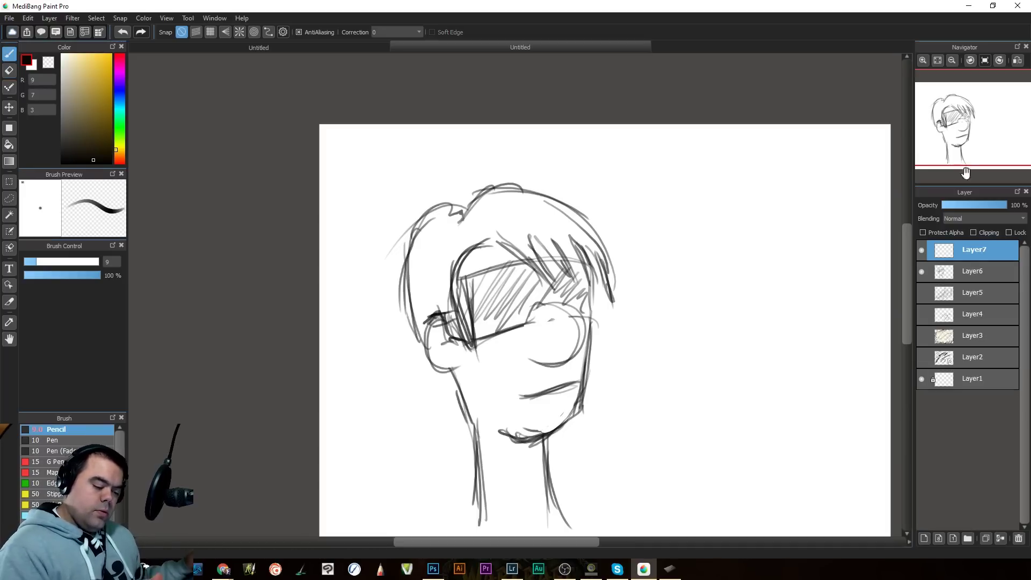
{"action": "left_click", "coordinate": [931, 266]}
{"action": "left_click", "coordinate": [978, 204]}
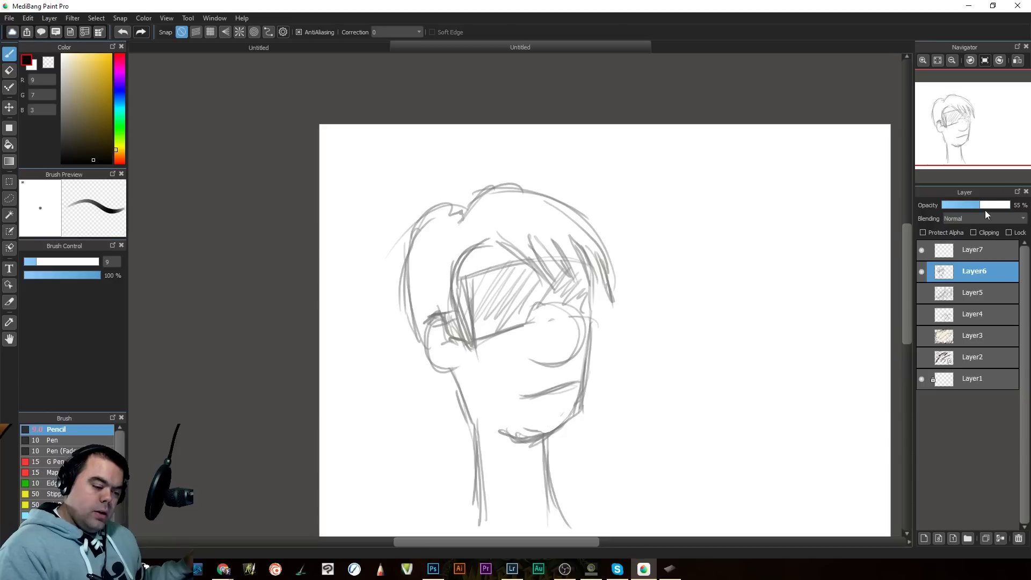
{"action": "left_click", "coordinate": [972, 209]}
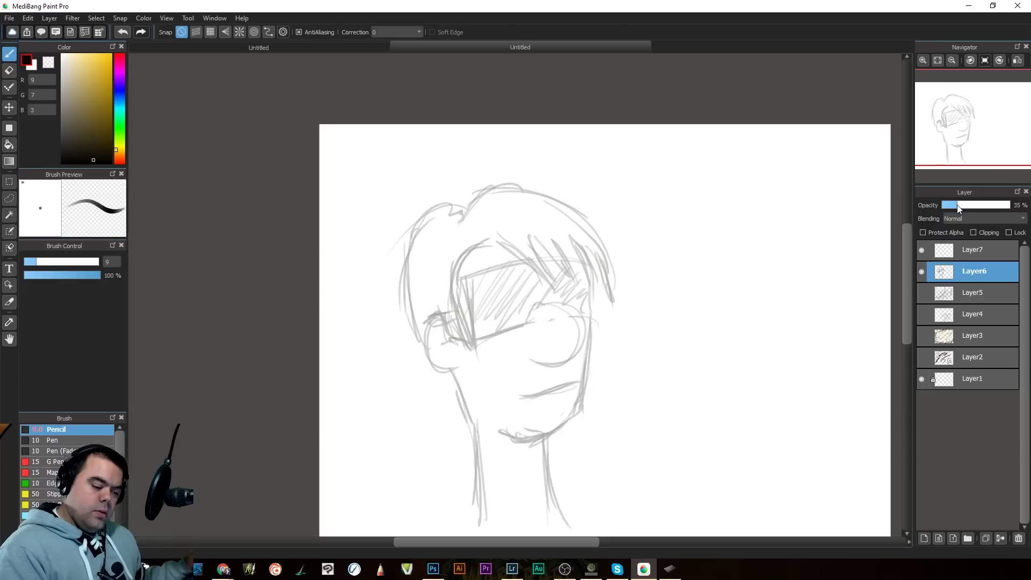
{"action": "left_click", "coordinate": [966, 252]}
{"action": "scroll", "coordinate": [67, 467], "scroll_direction": "down", "scroll_amount": 3}
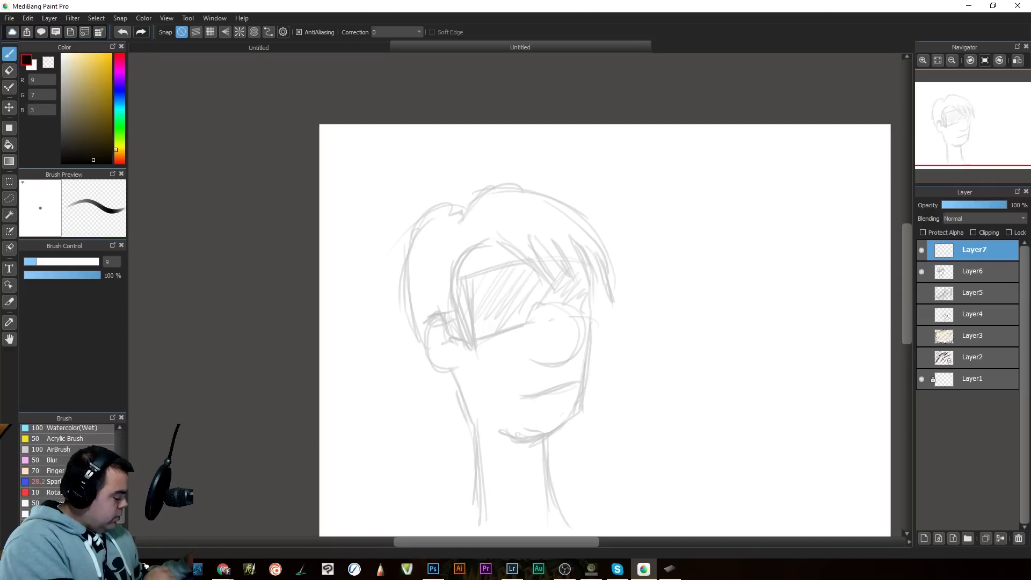
{"action": "left_click", "coordinate": [65, 427]}
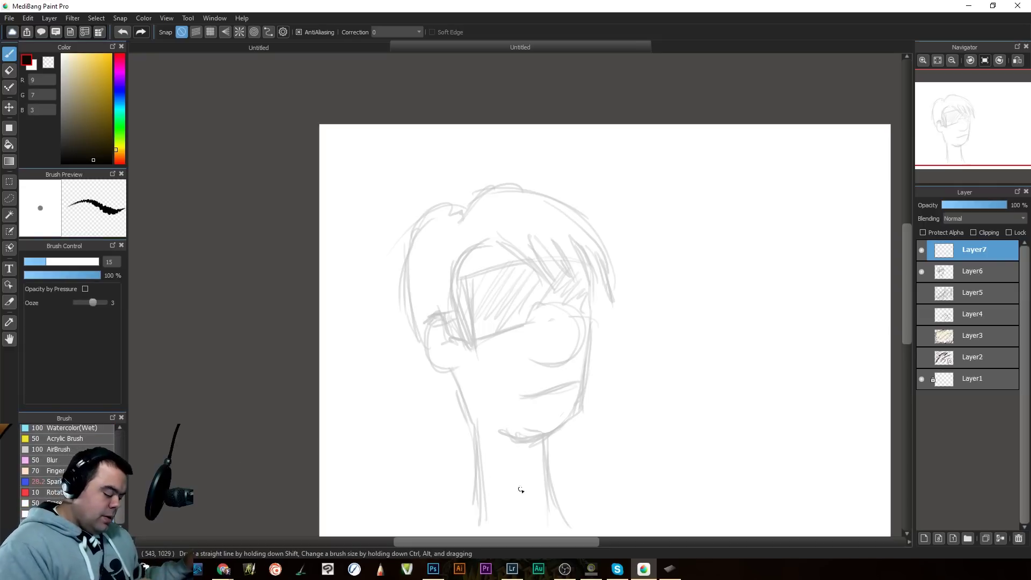
Step: Ink both sides of the neck in black, retrying and undoing the right jaw line
{"action": "left_click_drag", "start_coordinate": [543, 441], "coordinate": [566, 517]}
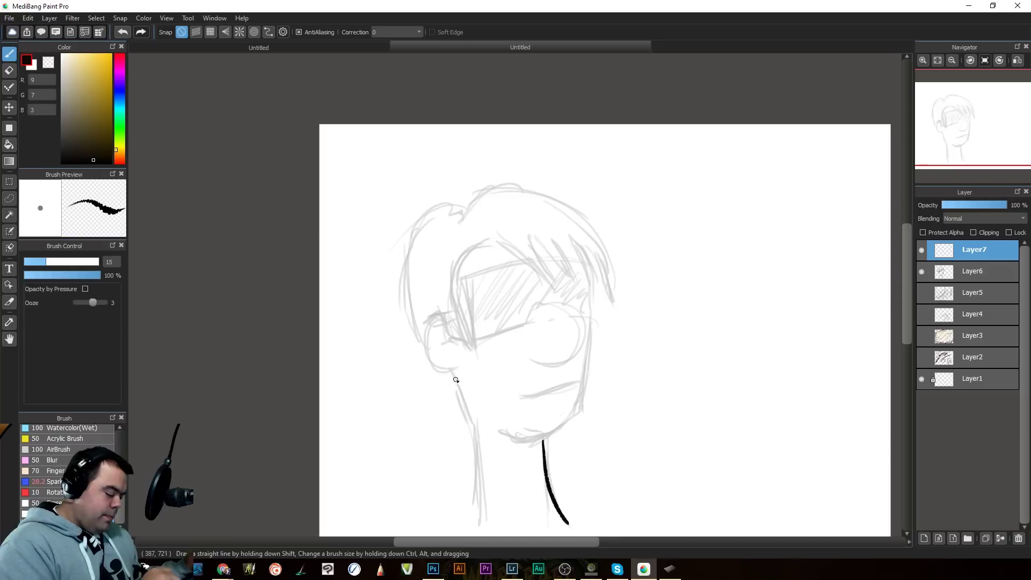
{"action": "left_click_drag", "start_coordinate": [475, 435], "coordinate": [473, 530]}
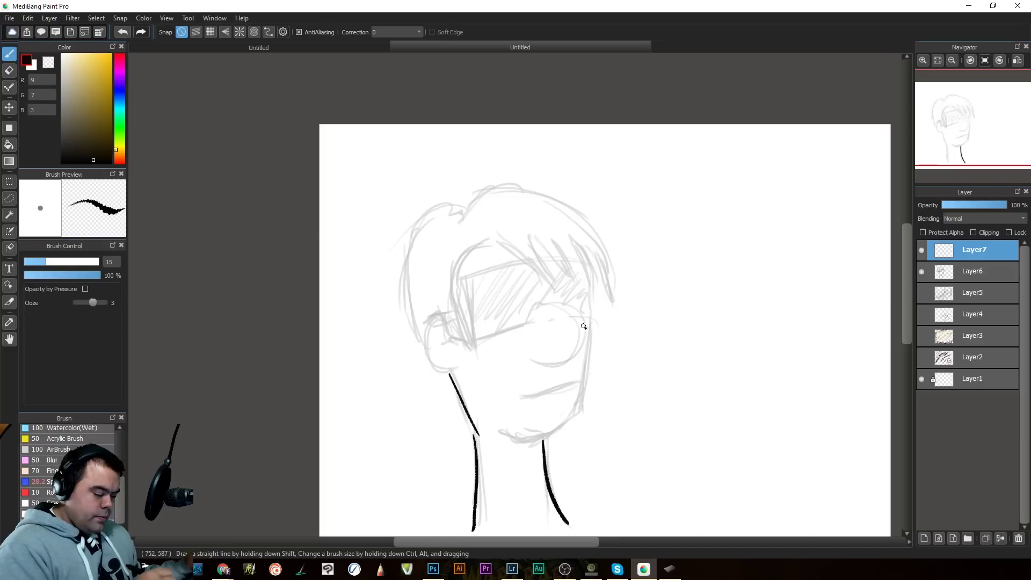
{"action": "left_click_drag", "start_coordinate": [587, 376], "coordinate": [564, 417]}
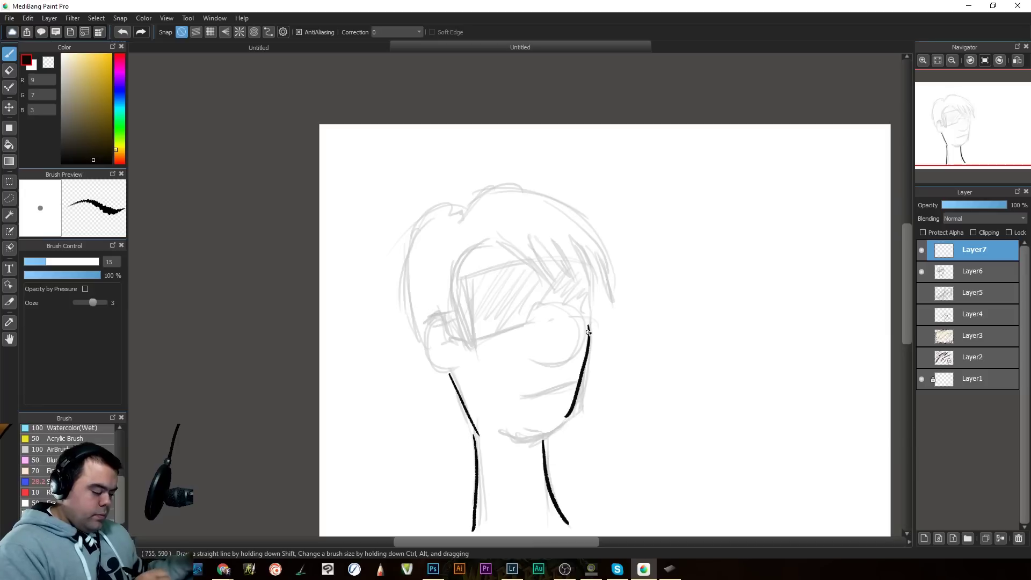
{"action": "key", "text": "ctrl+z"}
{"action": "left_click_drag", "start_coordinate": [588, 322], "coordinate": [572, 428]}
{"action": "key", "text": "ctrl+z"}
{"action": "mouse_move", "coordinate": [586, 324]}
{"action": "left_mouse_down"}
{"action": "mouse_move", "coordinate": [570, 435]}
{"action": "mouse_move", "coordinate": [524, 439]}
{"action": "mouse_move", "coordinate": [574, 403]}
{"action": "left_mouse_up"}
{"action": "key", "text": "ctrl+z"}
Step: Try inking the chin curve and right jaw, undoing the unsatisfactory strokes
{"action": "key", "text": "ctrl+z"}
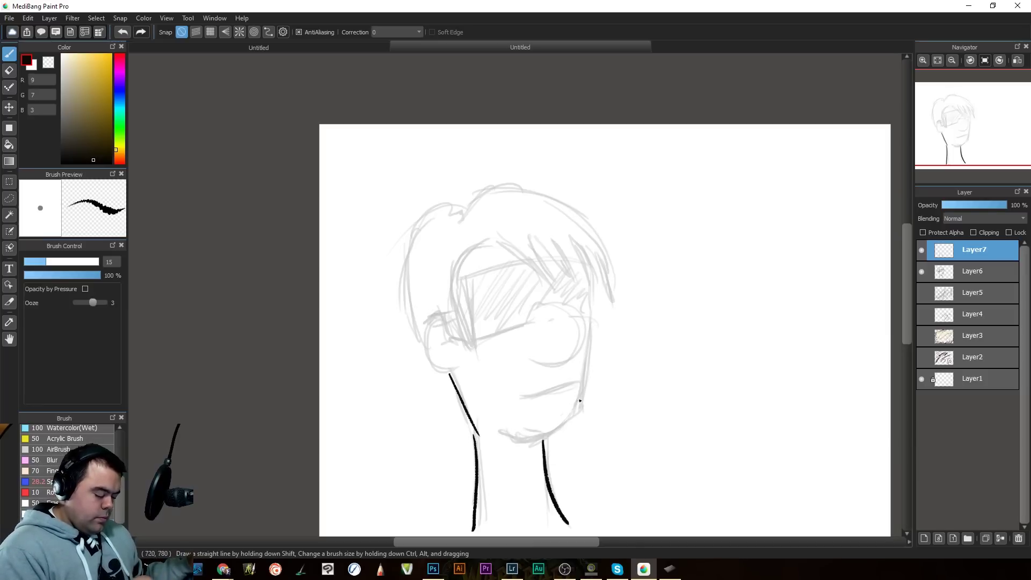
{"action": "mouse_move", "coordinate": [507, 433]}
{"action": "left_mouse_down"}
{"action": "mouse_move", "coordinate": [577, 415]}
{"action": "mouse_move", "coordinate": [534, 441]}
{"action": "mouse_move", "coordinate": [502, 434]}
{"action": "left_mouse_up"}
{"action": "key", "text": "ctrl+z"}
{"action": "key", "text": "ctrl+z"}
{"action": "left_click_drag", "start_coordinate": [574, 409], "coordinate": [498, 427]}
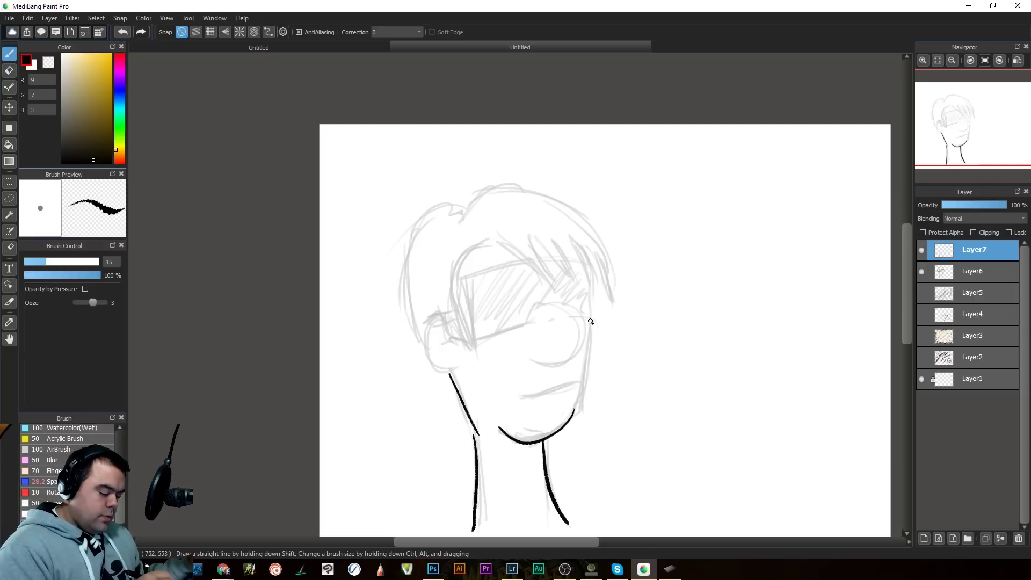
{"action": "mouse_move", "coordinate": [591, 322]}
{"action": "left_mouse_down"}
{"action": "mouse_move", "coordinate": [570, 419]}
{"action": "mouse_move", "coordinate": [587, 330]}
{"action": "left_mouse_up"}
{"action": "key", "text": "ctrl+z"}
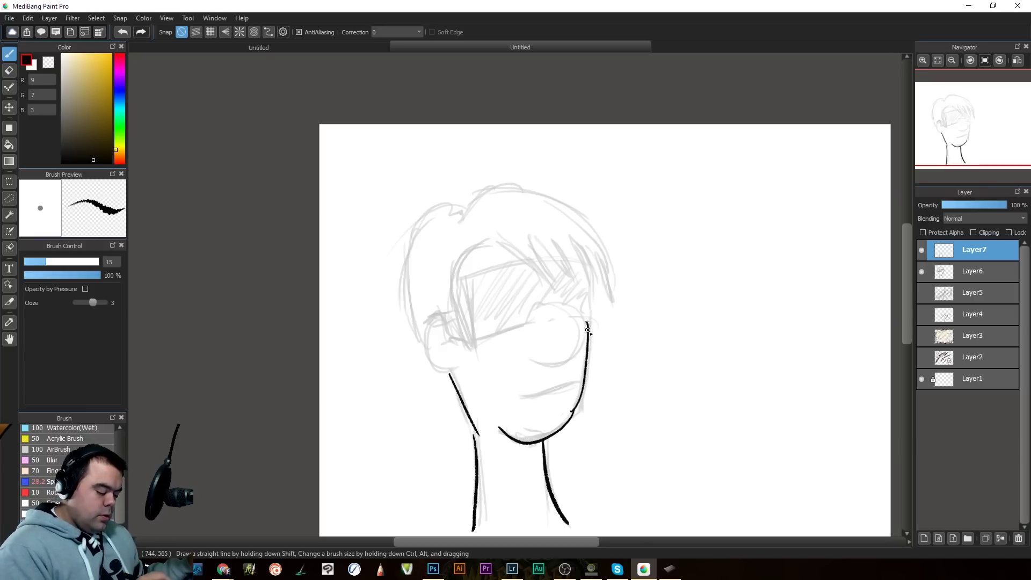
{"action": "key", "text": "ctrl+z"}
{"action": "mouse_move", "coordinate": [581, 400]}
{"action": "left_mouse_down"}
{"action": "mouse_move", "coordinate": [590, 326]}
{"action": "mouse_move", "coordinate": [570, 427]}
{"action": "left_mouse_up"}
{"action": "key", "text": "ctrl+z"}
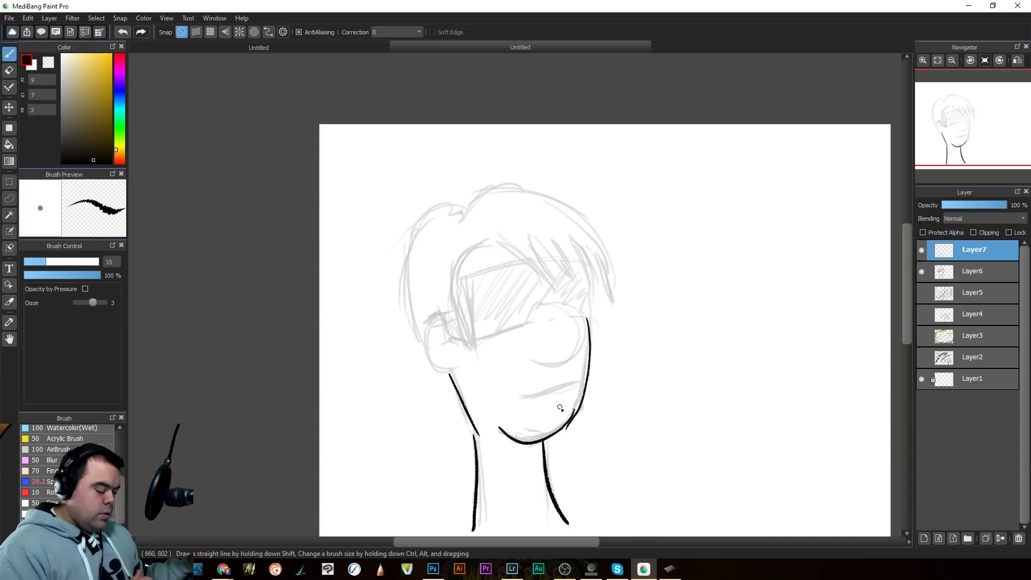
{"action": "key", "text": "ctrl+z"}
{"action": "key", "text": "ctrl+z"}
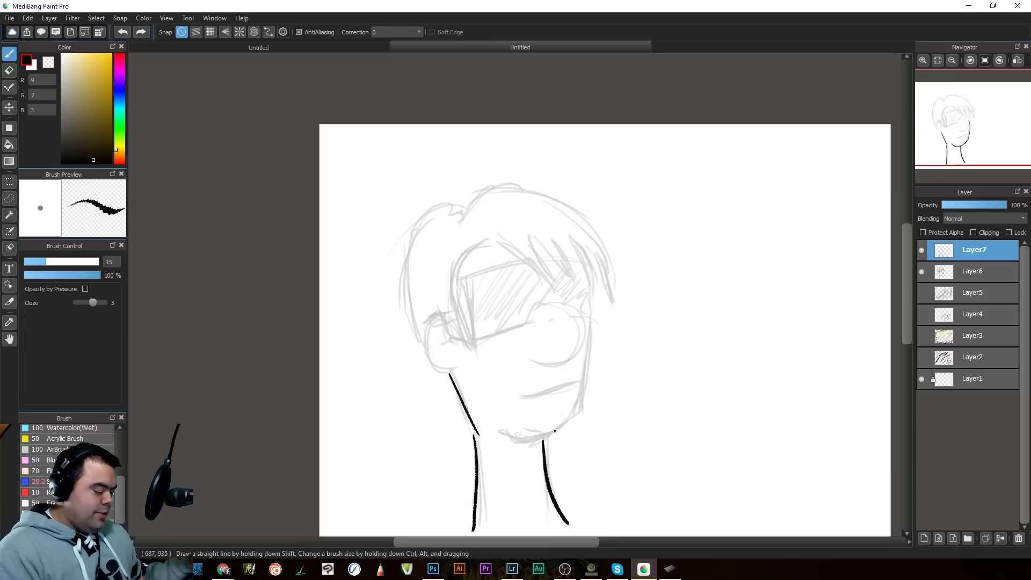
Step: Ink the ear curve left of the face, undoing a trial right lens circle
{"action": "mouse_move", "coordinate": [435, 321]}
{"action": "left_mouse_down"}
{"action": "mouse_move", "coordinate": [425, 339]}
{"action": "mouse_move", "coordinate": [454, 354]}
{"action": "left_mouse_up"}
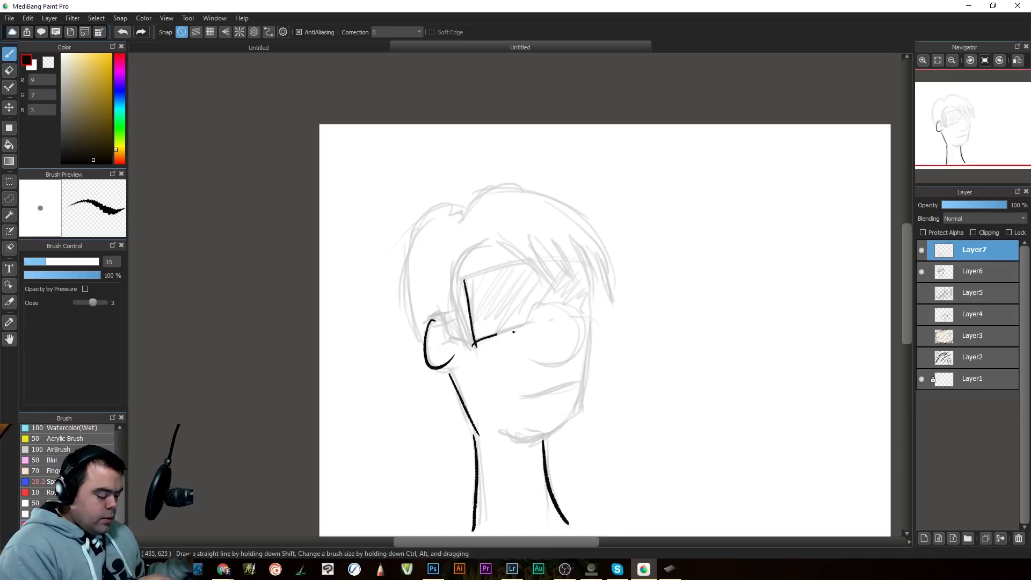
{"action": "mouse_move", "coordinate": [531, 321]}
{"action": "left_mouse_down"}
{"action": "mouse_move", "coordinate": [579, 322]}
{"action": "mouse_move", "coordinate": [537, 373]}
{"action": "mouse_move", "coordinate": [569, 370]}
{"action": "mouse_move", "coordinate": [559, 299]}
{"action": "mouse_move", "coordinate": [534, 368]}
{"action": "left_mouse_up"}
{"action": "key", "text": "ctrl+z"}
{"action": "key", "text": "ctrl+z"}
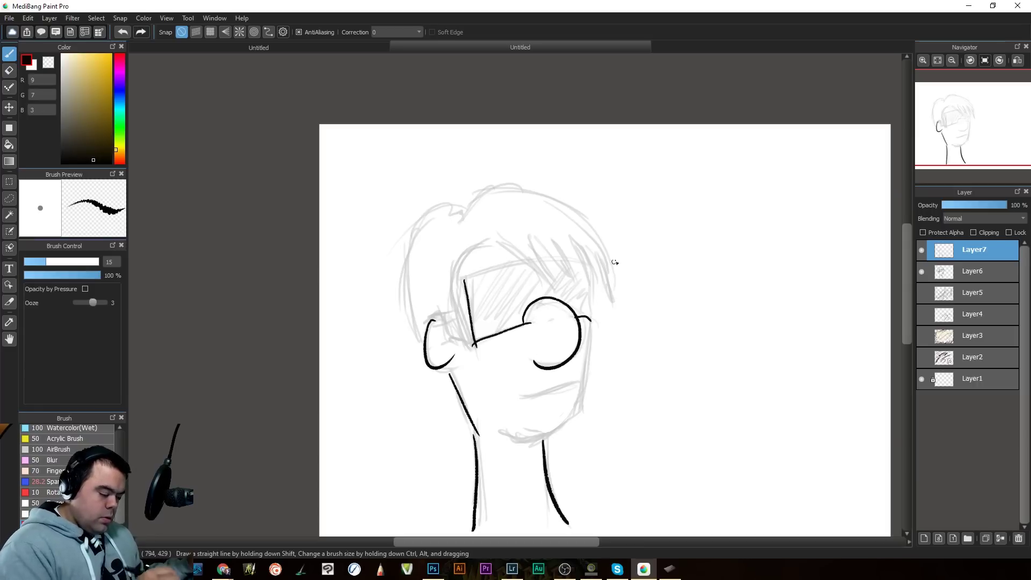
Step: Ink the hair strands across the forehead and the long outer hair outline on Layer7
{"action": "left_click_drag", "start_coordinate": [498, 239], "coordinate": [546, 290]}
{"action": "mouse_move", "coordinate": [523, 237]}
{"action": "left_mouse_down"}
{"action": "mouse_move", "coordinate": [543, 285]}
{"action": "mouse_move", "coordinate": [568, 278]}
{"action": "left_mouse_up"}
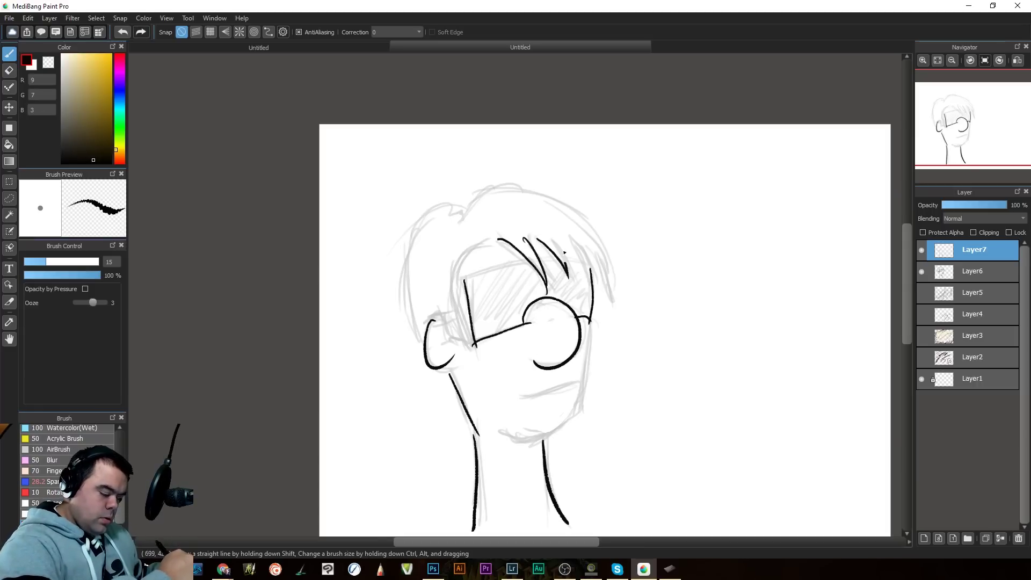
{"action": "left_click_drag", "start_coordinate": [575, 240], "coordinate": [585, 279]}
{"action": "left_click_drag", "start_coordinate": [580, 247], "coordinate": [612, 306]}
{"action": "left_click_drag", "start_coordinate": [456, 193], "coordinate": [618, 302]}
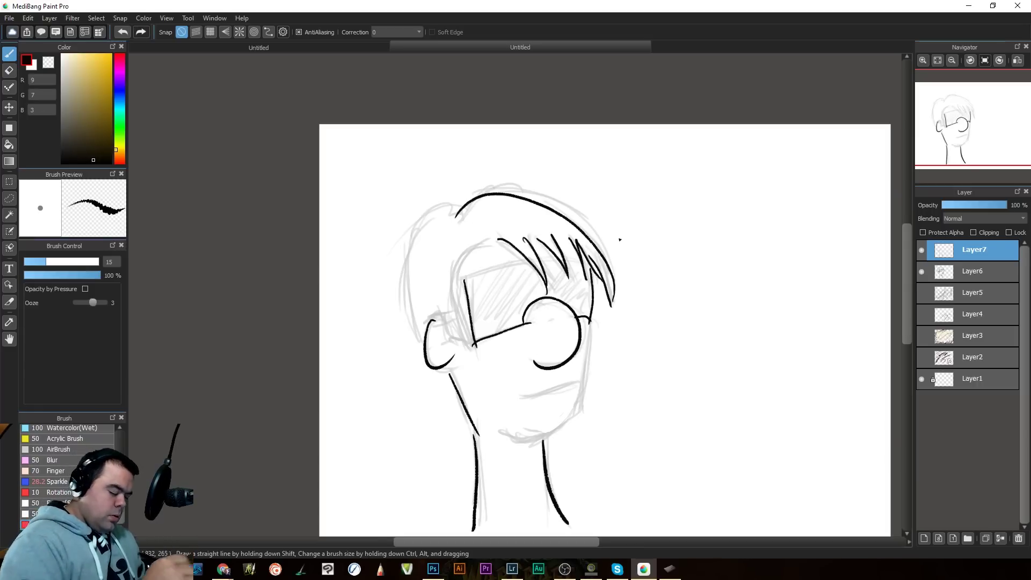
{"action": "key", "text": "ctrl+z"}
{"action": "mouse_move", "coordinate": [510, 184]}
{"action": "left_mouse_down"}
{"action": "mouse_move", "coordinate": [612, 306]}
{"action": "mouse_move", "coordinate": [461, 212]}
{"action": "mouse_move", "coordinate": [416, 341]}
{"action": "mouse_move", "coordinate": [474, 350]}
{"action": "mouse_move", "coordinate": [456, 236]}
{"action": "mouse_move", "coordinate": [466, 357]}
{"action": "left_mouse_up"}
{"action": "key", "text": "ctrl+z"}
Step: Ink the goggles' top bar higher across the forehead, then the right cheek and jaw line
{"action": "left_click_drag", "start_coordinate": [533, 265], "coordinate": [463, 278]}
{"action": "key", "text": "ctrl+z"}
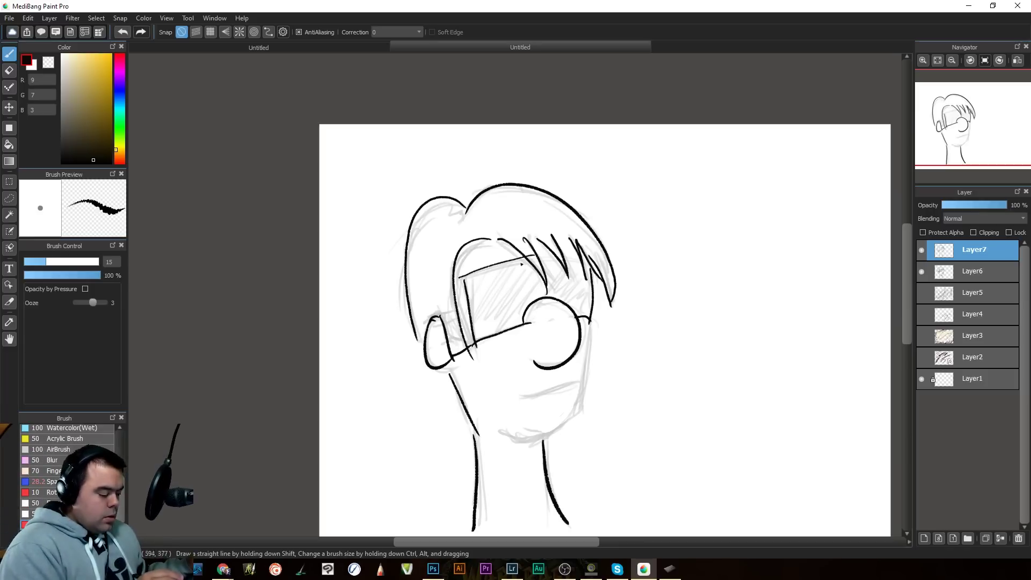
{"action": "key", "text": "ctrl+z"}
{"action": "left_click_drag", "start_coordinate": [532, 259], "coordinate": [462, 279]}
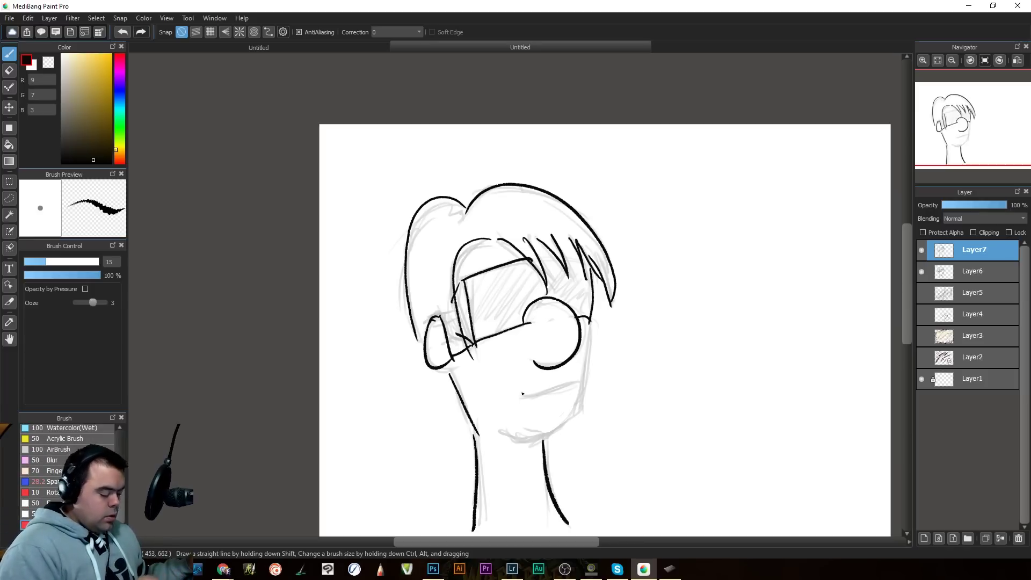
{"action": "left_click_drag", "start_coordinate": [589, 338], "coordinate": [573, 414]}
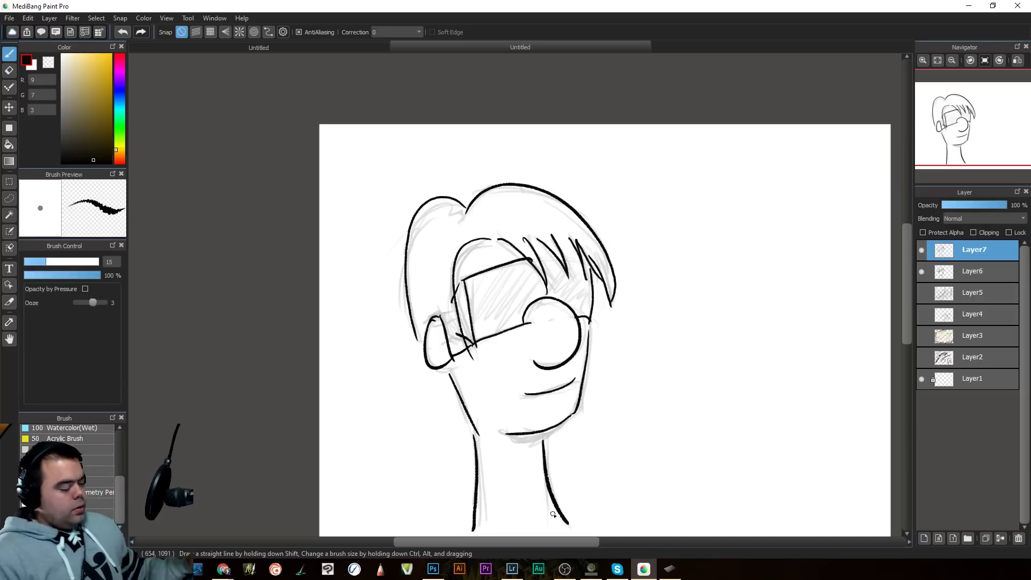
Step: Hide the pencil sketch Layer6, thicken the left jaw-to-neck joint and redraw the right cheek line
{"action": "left_click", "coordinate": [922, 271]}
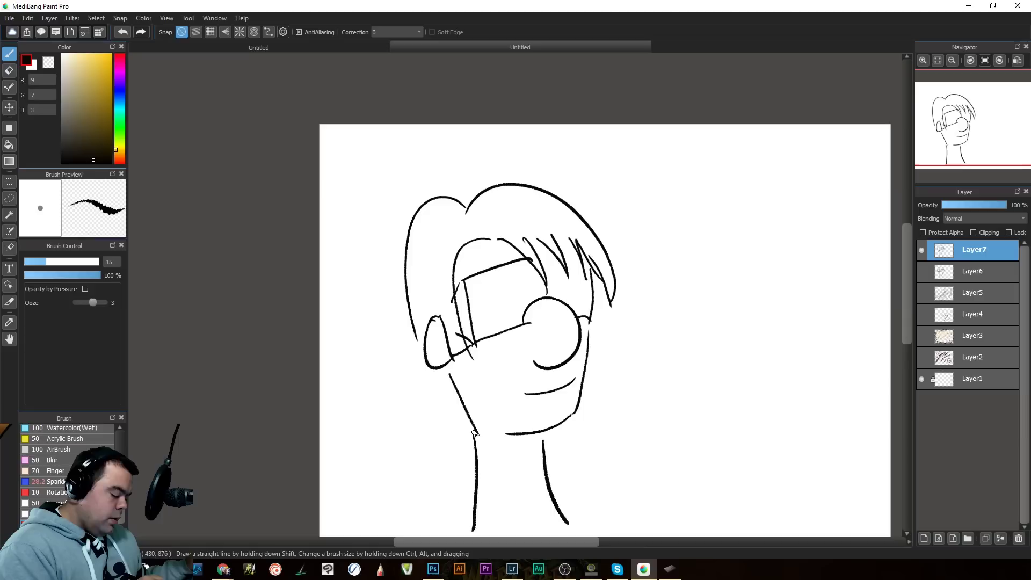
{"action": "left_click_drag", "start_coordinate": [473, 427], "coordinate": [475, 473]}
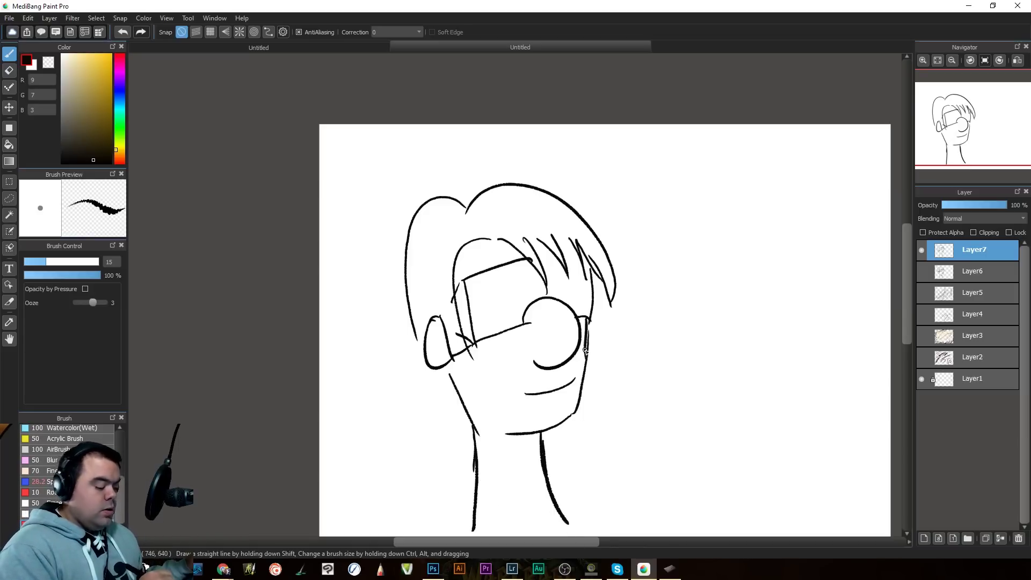
{"action": "key", "text": "ctrl+z"}
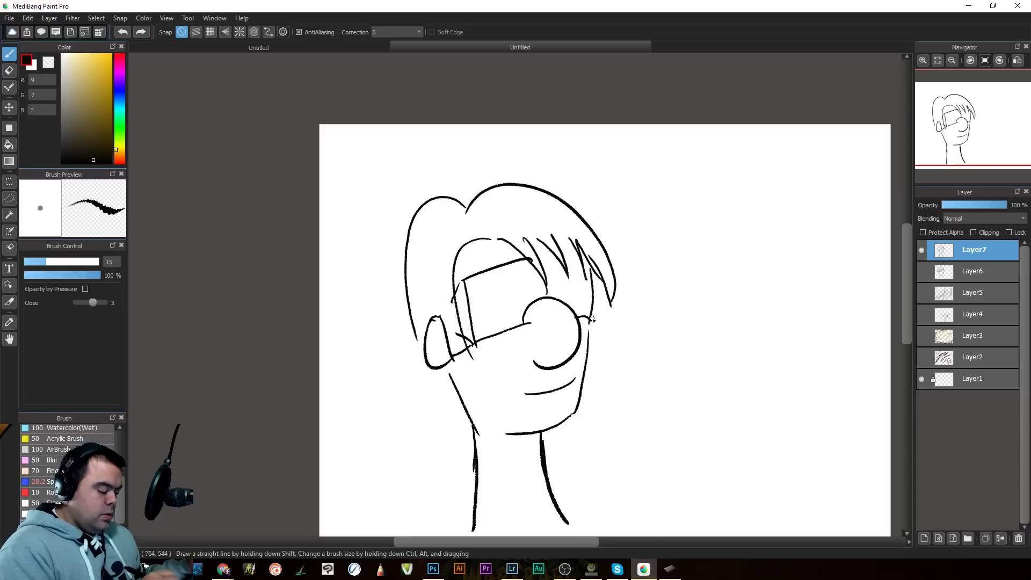
{"action": "left_click_drag", "start_coordinate": [593, 320], "coordinate": [588, 354]}
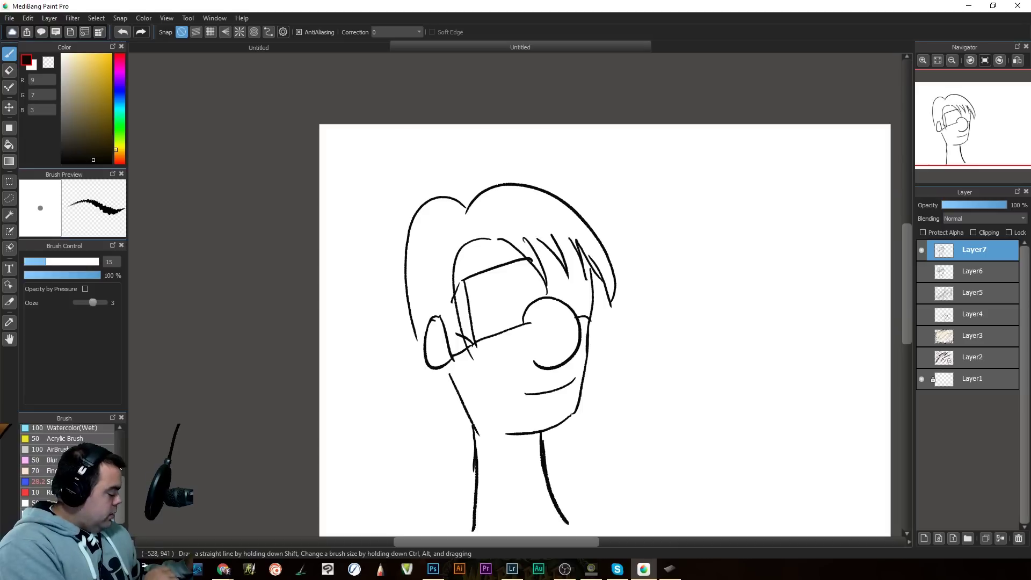
Step: Select the Watercolor brush and a tan colour for the hair
{"action": "scroll", "coordinate": [123, 472], "scroll_direction": "up", "scroll_amount": 5}
{"action": "scroll", "coordinate": [67, 467], "scroll_direction": "down", "scroll_amount": 5}
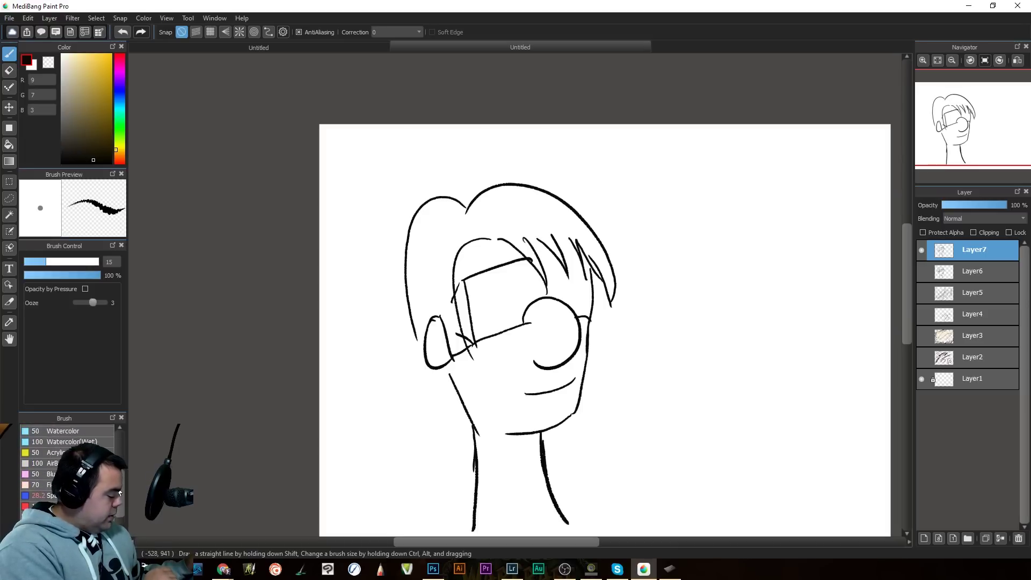
{"action": "scroll", "coordinate": [67, 467], "scroll_direction": "up", "scroll_amount": 2}
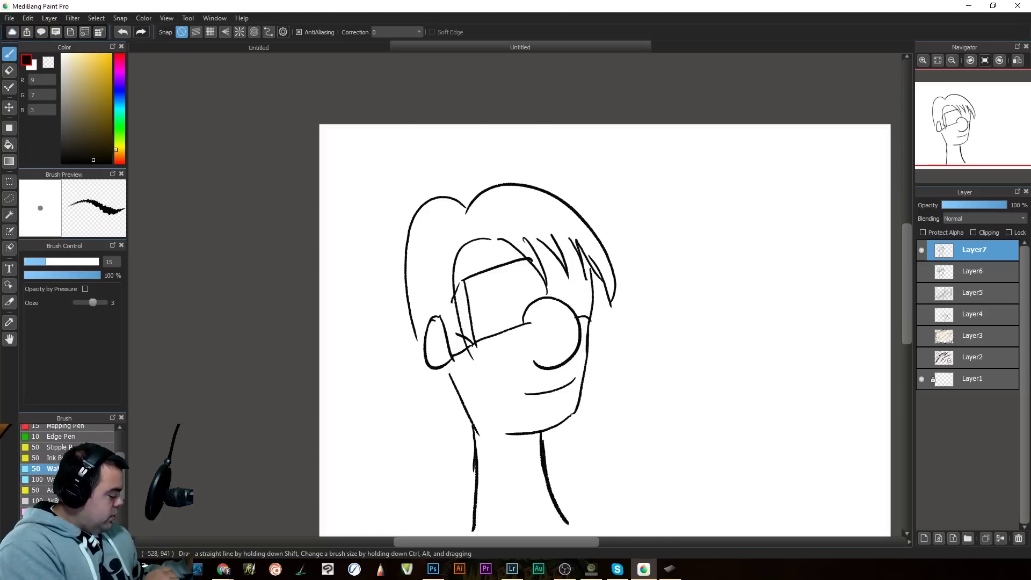
{"action": "left_click", "coordinate": [59, 468]}
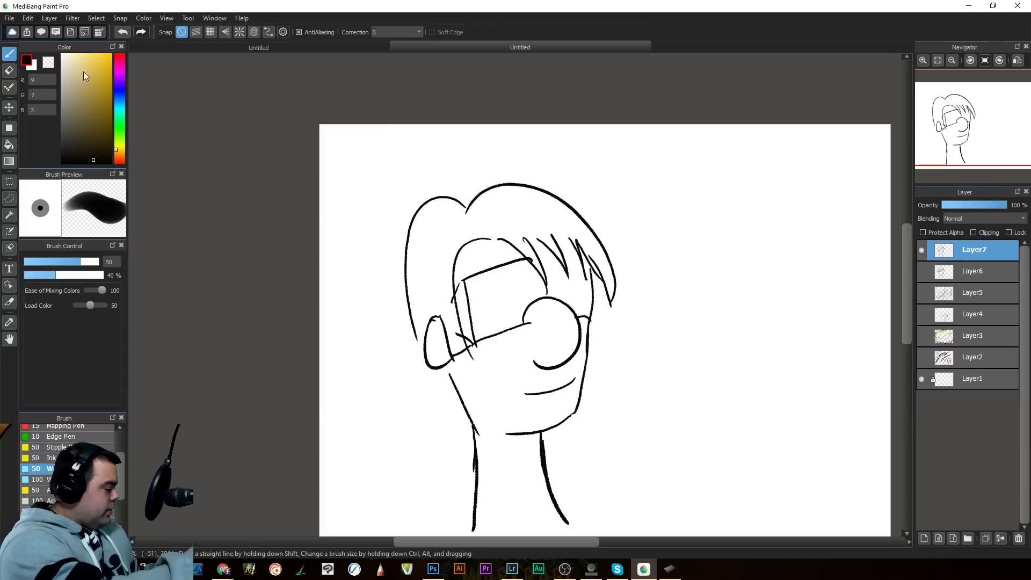
{"action": "left_click", "coordinate": [84, 85]}
{"action": "left_click", "coordinate": [82, 85]}
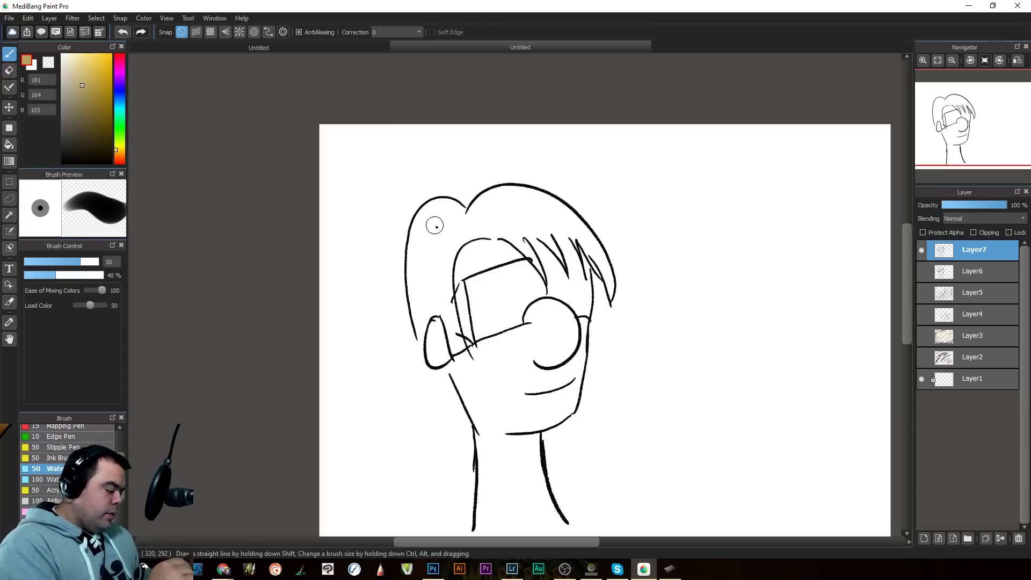
Step: Add Layer8 directly beneath Layer7, undo a test tan stroke, and choose bright yellow
{"action": "left_click", "coordinate": [924, 538]}
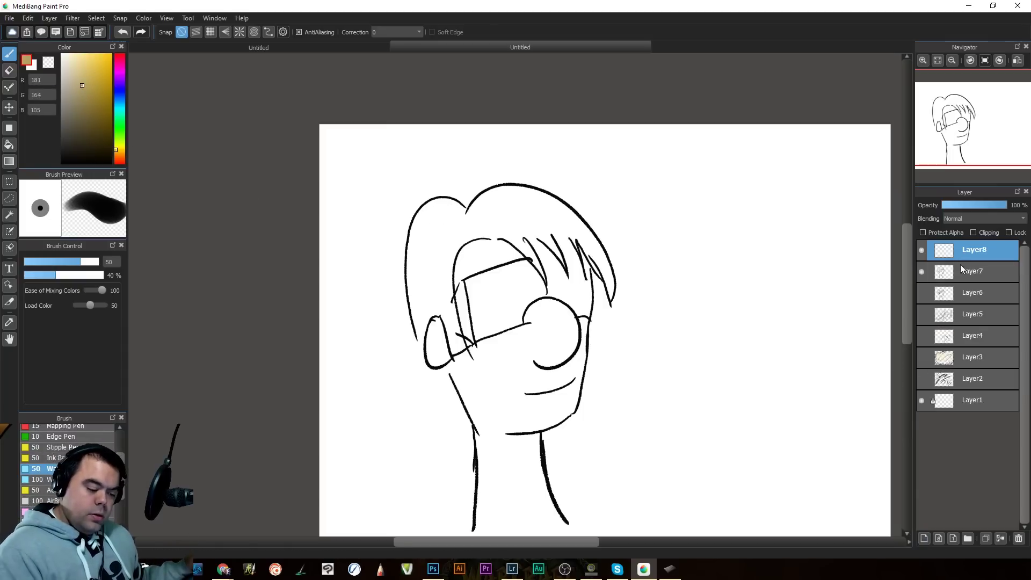
{"action": "mouse_move", "coordinate": [960, 255]}
{"action": "left_mouse_down"}
{"action": "mouse_move", "coordinate": [962, 282]}
{"action": "mouse_move", "coordinate": [957, 267]}
{"action": "left_mouse_up"}
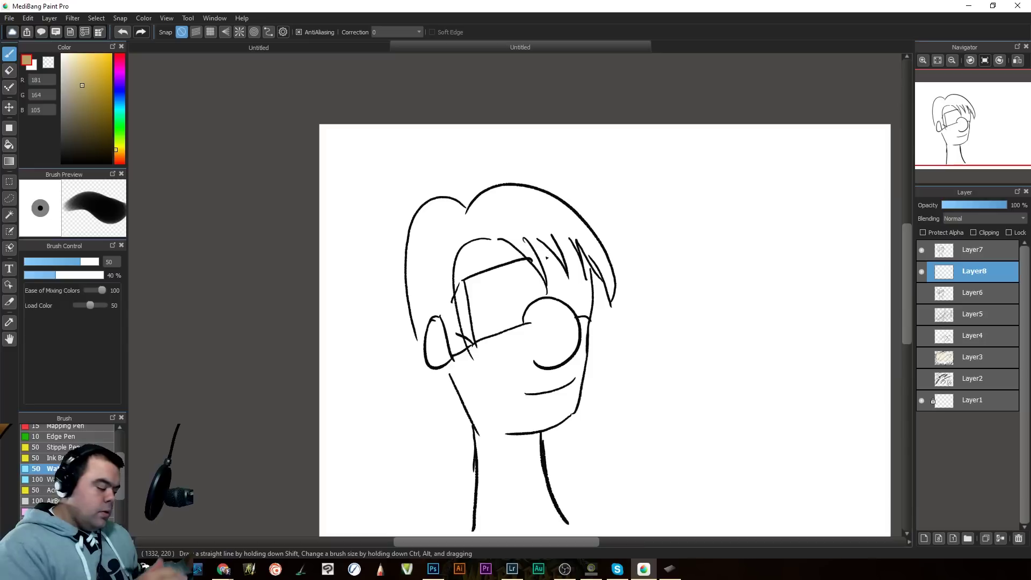
{"action": "mouse_move", "coordinate": [432, 237]}
{"action": "left_mouse_down"}
{"action": "mouse_move", "coordinate": [435, 214]}
{"action": "mouse_move", "coordinate": [412, 293]}
{"action": "mouse_move", "coordinate": [422, 322]}
{"action": "left_mouse_up"}
{"action": "key", "text": "ctrl+z"}
{"action": "key", "text": "ctrl+z"}
{"action": "key", "text": "ctrl+z"}
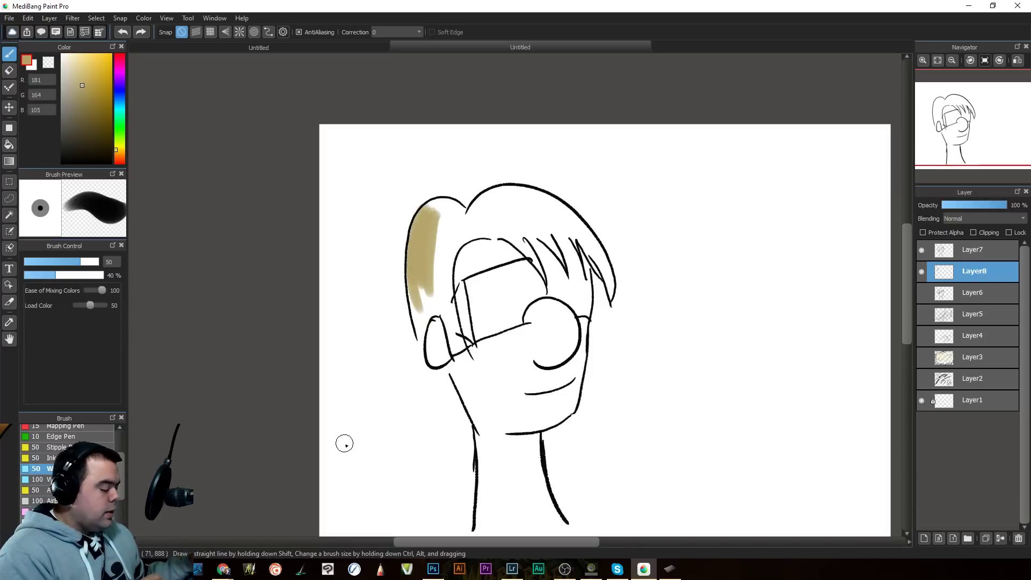
{"action": "key", "text": "ctrl+z"}
{"action": "key", "text": "ctrl+z"}
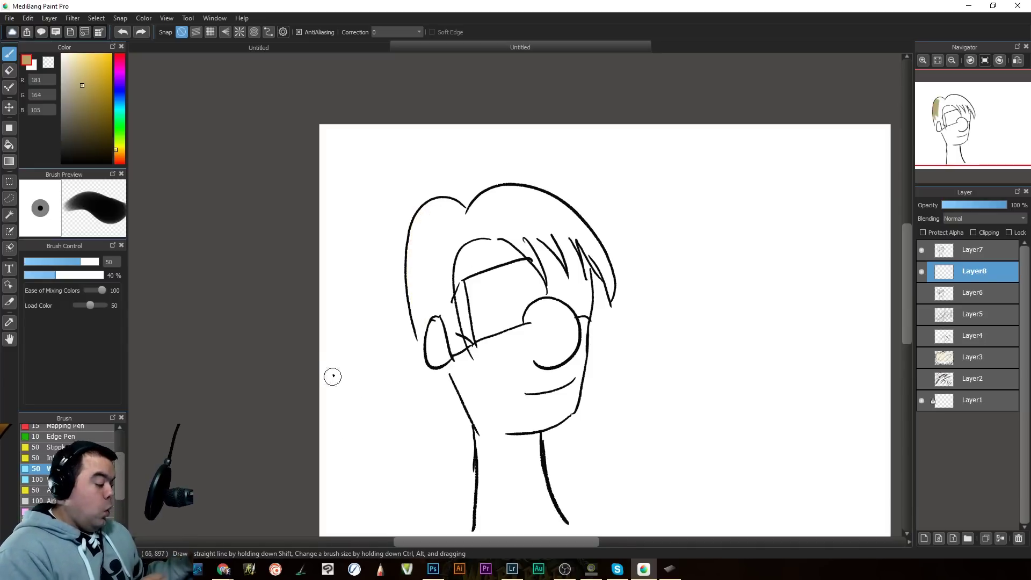
{"action": "left_click", "coordinate": [76, 73]}
{"action": "left_click_drag", "start_coordinate": [76, 72], "coordinate": [95, 55]}
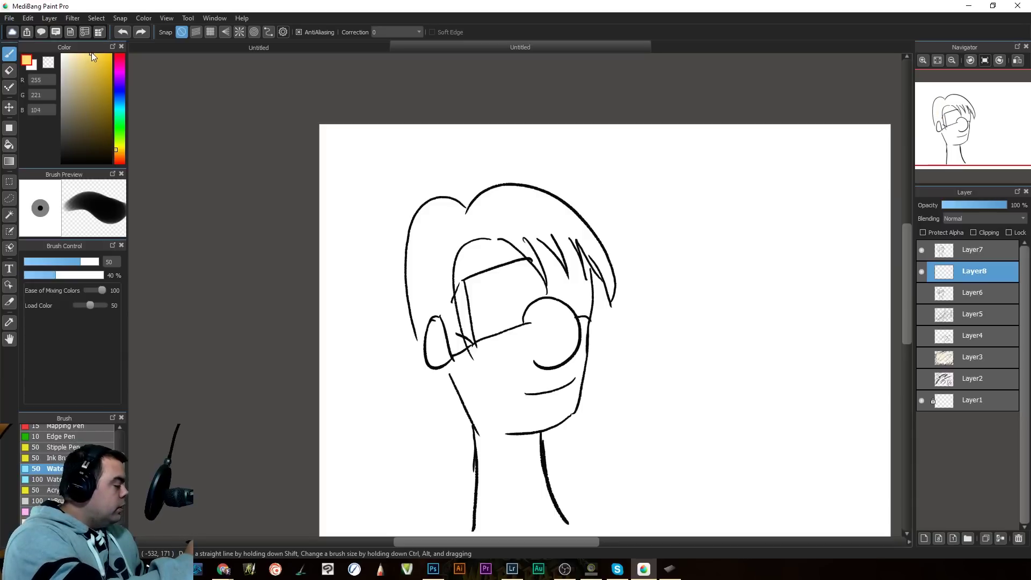
Step: Fill the hair with yellow watercolour on Layer8, erasing any overspill
{"action": "mouse_move", "coordinate": [441, 211]}
{"action": "left_mouse_down"}
{"action": "mouse_move", "coordinate": [413, 333]}
{"action": "mouse_move", "coordinate": [433, 299]}
{"action": "left_mouse_up"}
{"action": "mouse_move", "coordinate": [450, 253]}
{"action": "left_mouse_down"}
{"action": "mouse_move", "coordinate": [458, 344]}
{"action": "mouse_move", "coordinate": [437, 242]}
{"action": "mouse_move", "coordinate": [420, 293]}
{"action": "left_mouse_up"}
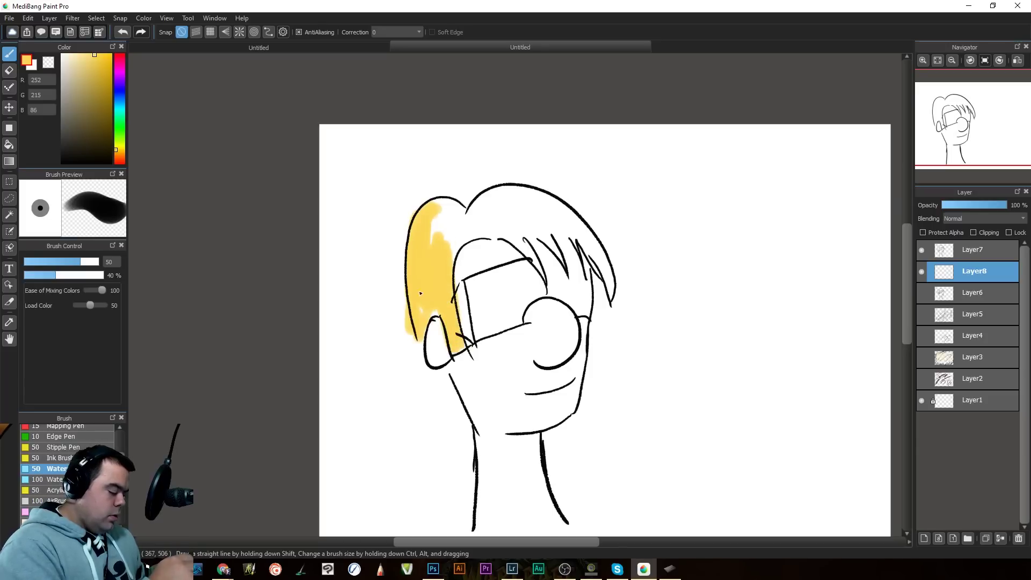
{"action": "mouse_move", "coordinate": [429, 232]}
{"action": "left_mouse_down"}
{"action": "mouse_move", "coordinate": [432, 213]}
{"action": "mouse_move", "coordinate": [451, 205]}
{"action": "left_mouse_up"}
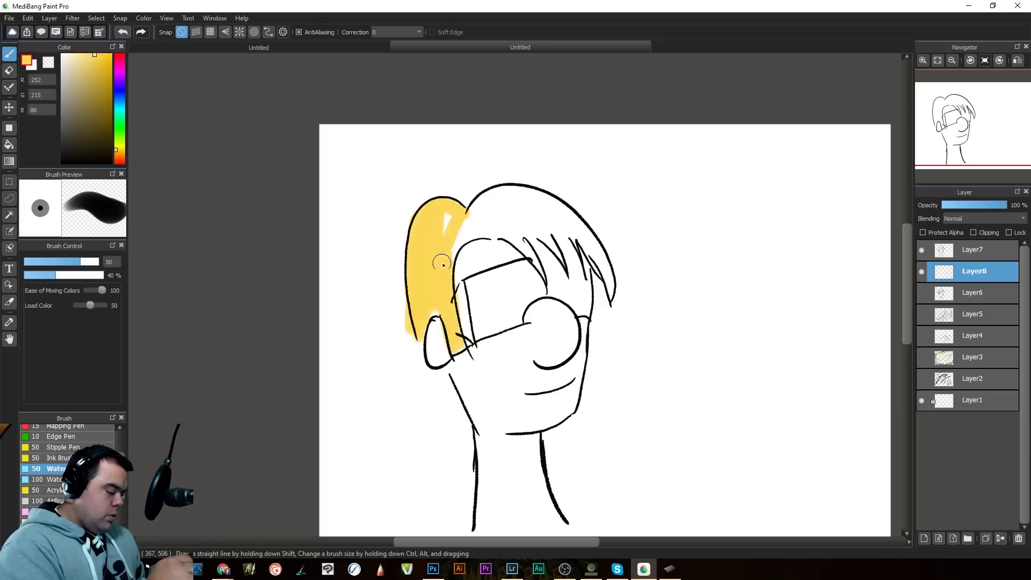
{"action": "mouse_move", "coordinate": [442, 264]}
{"action": "left_mouse_down"}
{"action": "mouse_move", "coordinate": [480, 227]}
{"action": "mouse_move", "coordinate": [439, 226]}
{"action": "mouse_move", "coordinate": [451, 238]}
{"action": "mouse_move", "coordinate": [478, 218]}
{"action": "left_mouse_up"}
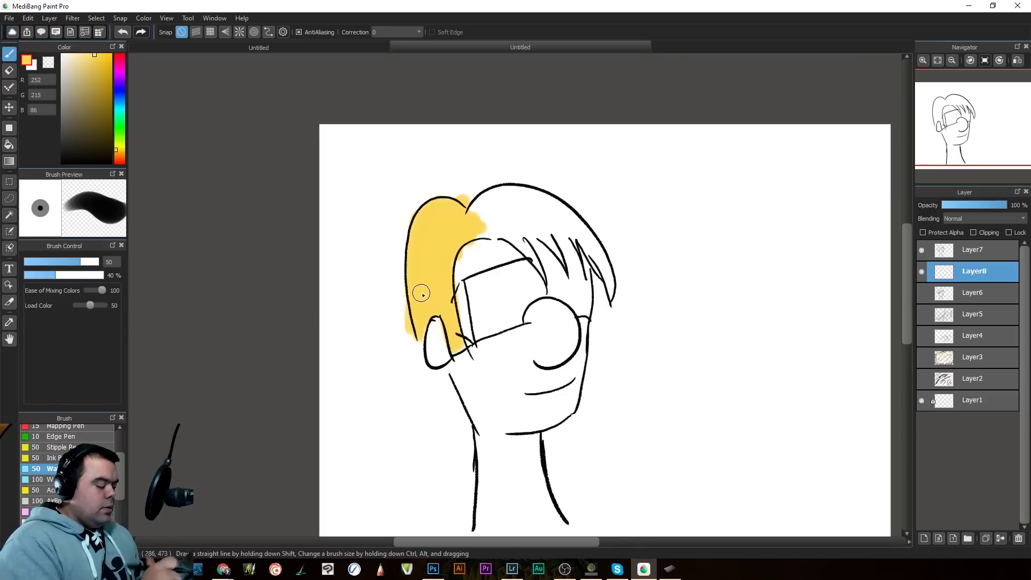
{"action": "key", "text": "e"}
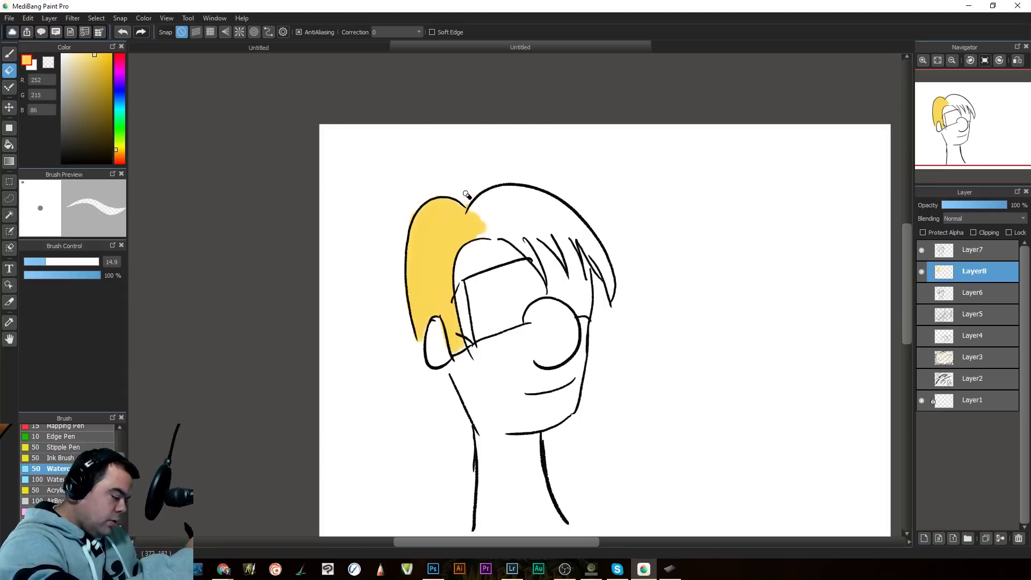
{"action": "key", "text": "b"}
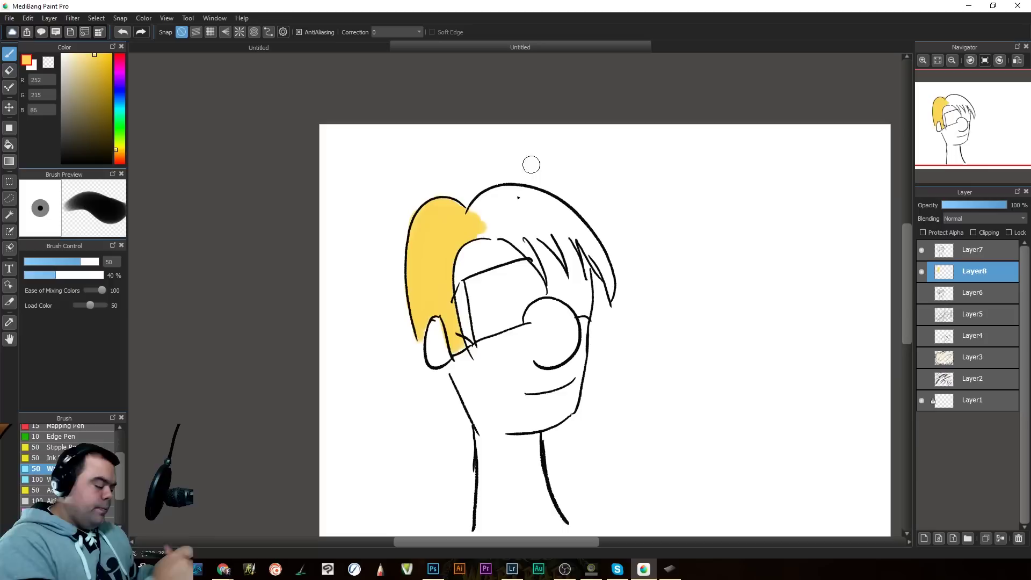
{"action": "mouse_move", "coordinate": [477, 230]}
{"action": "left_mouse_down"}
{"action": "mouse_move", "coordinate": [507, 234]}
{"action": "mouse_move", "coordinate": [475, 231]}
{"action": "mouse_move", "coordinate": [481, 207]}
{"action": "mouse_move", "coordinate": [529, 196]}
{"action": "mouse_move", "coordinate": [495, 194]}
{"action": "mouse_move", "coordinate": [534, 199]}
{"action": "mouse_move", "coordinate": [582, 169]}
{"action": "mouse_move", "coordinate": [529, 206]}
{"action": "mouse_move", "coordinate": [540, 197]}
{"action": "mouse_move", "coordinate": [590, 247]}
{"action": "mouse_move", "coordinate": [615, 300]}
{"action": "left_mouse_up"}
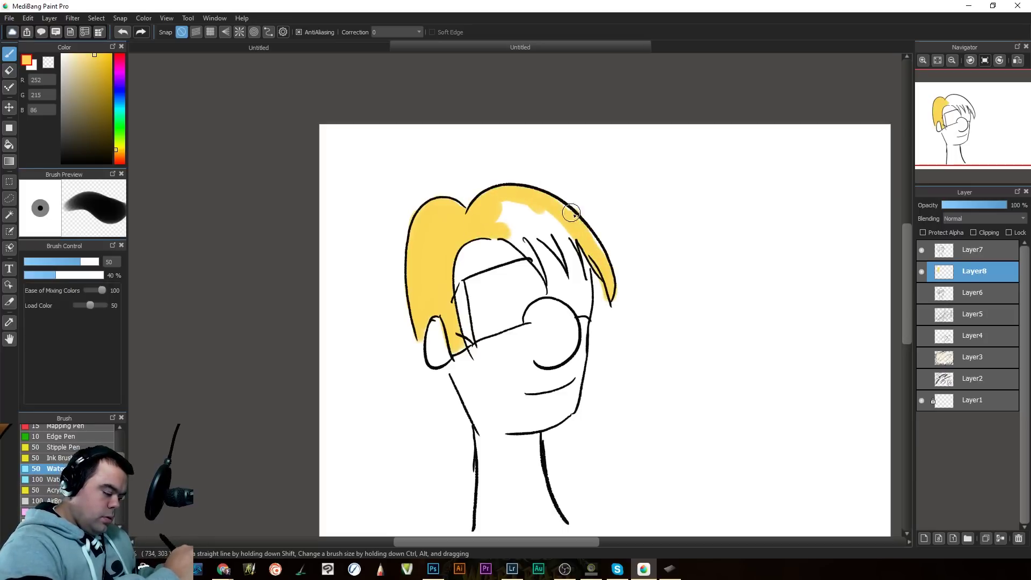
{"action": "mouse_move", "coordinate": [562, 222]}
{"action": "left_mouse_down"}
{"action": "mouse_move", "coordinate": [577, 243]}
{"action": "mouse_move", "coordinate": [554, 208]}
{"action": "mouse_move", "coordinate": [575, 252]}
{"action": "mouse_move", "coordinate": [546, 217]}
{"action": "mouse_move", "coordinate": [556, 249]}
{"action": "mouse_move", "coordinate": [499, 194]}
{"action": "mouse_move", "coordinate": [545, 276]}
{"action": "mouse_move", "coordinate": [528, 237]}
{"action": "mouse_move", "coordinate": [547, 241]}
{"action": "mouse_move", "coordinate": [544, 226]}
{"action": "mouse_move", "coordinate": [564, 274]}
{"action": "left_mouse_up"}
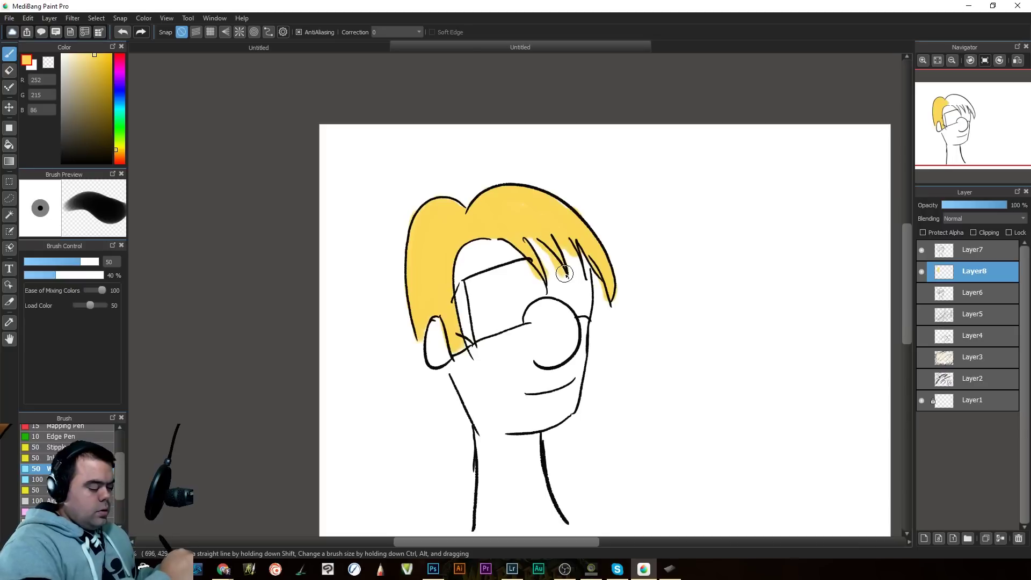
Step: Check the fill against Layer7's ink, show Layer6, and add a short black pen line on the hair
{"action": "left_click", "coordinate": [921, 250]}
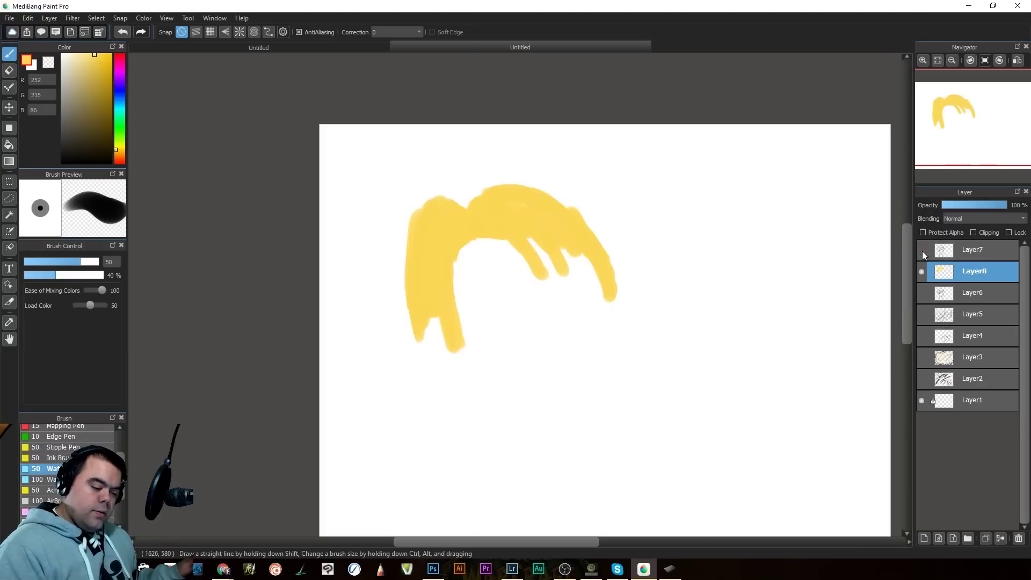
{"action": "left_click", "coordinate": [923, 250]}
{"action": "left_click", "coordinate": [924, 293]}
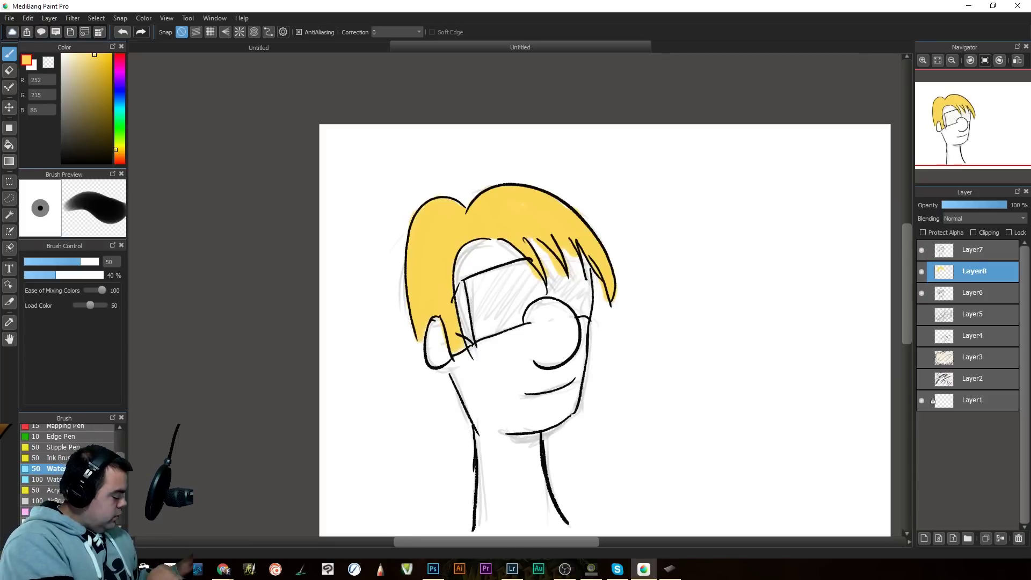
{"action": "left_click", "coordinate": [54, 513]}
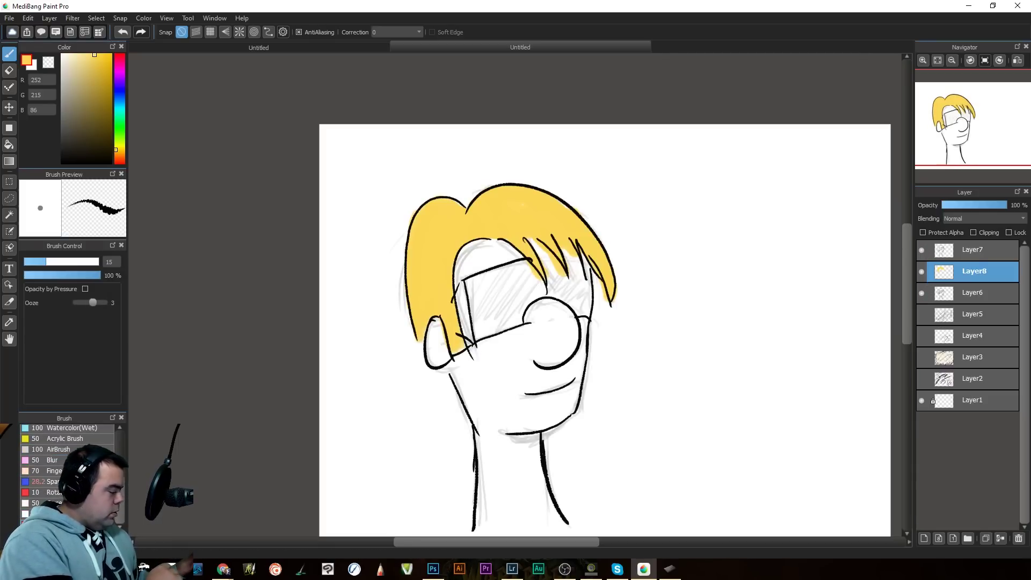
{"action": "key", "text": "d"}
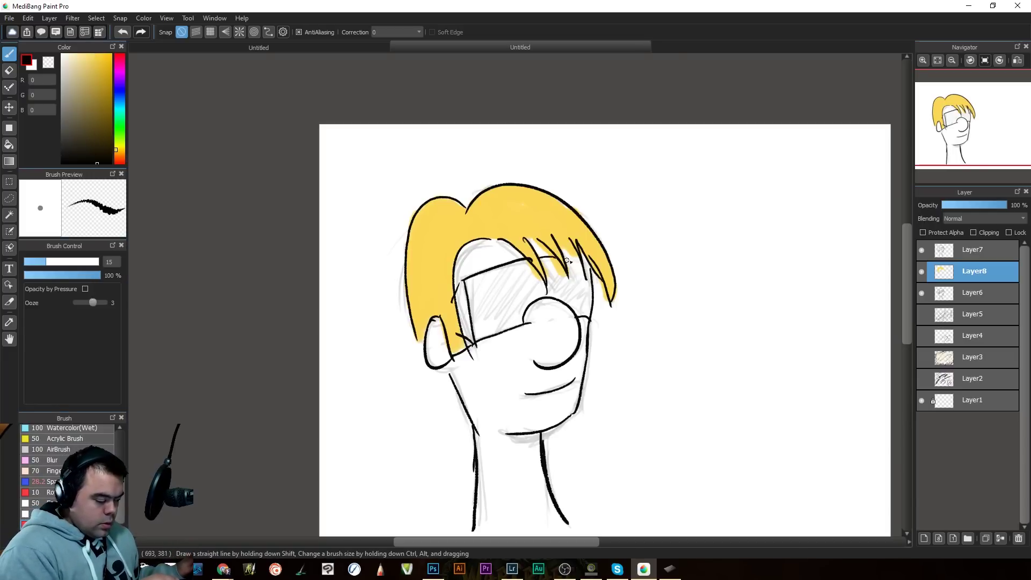
{"action": "left_click_drag", "start_coordinate": [591, 270], "coordinate": [603, 275]}
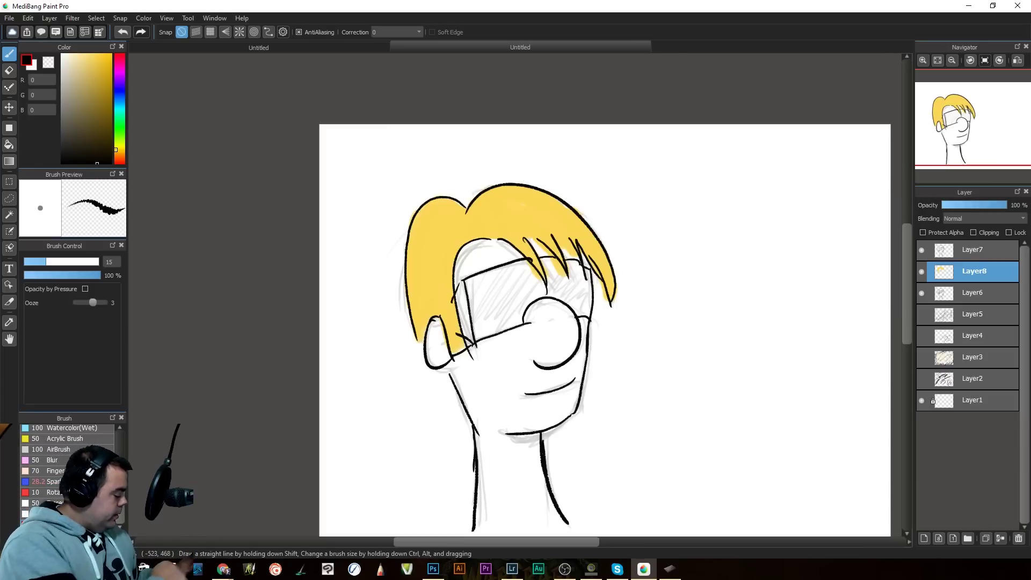
{"action": "left_click", "coordinate": [43, 477]}
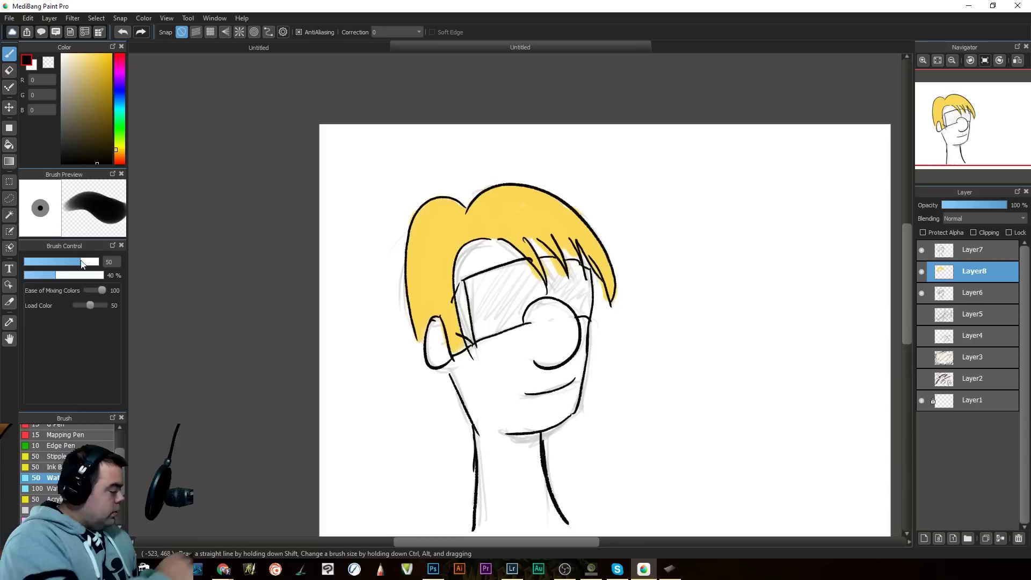
Step: Pick a pale pink skin colour and paint it over the neck
{"action": "left_click_drag", "start_coordinate": [115, 118], "coordinate": [121, 161]}
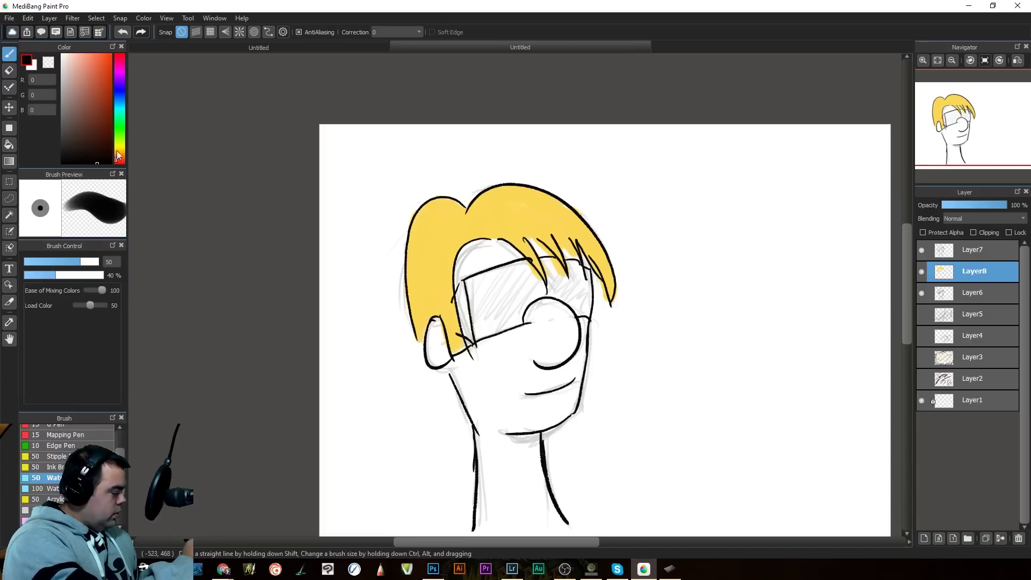
{"action": "left_click", "coordinate": [74, 54]}
{"action": "mouse_move", "coordinate": [474, 376]}
{"action": "left_mouse_down"}
{"action": "mouse_move", "coordinate": [487, 525]}
{"action": "mouse_move", "coordinate": [510, 506]}
{"action": "mouse_move", "coordinate": [532, 510]}
{"action": "left_mouse_up"}
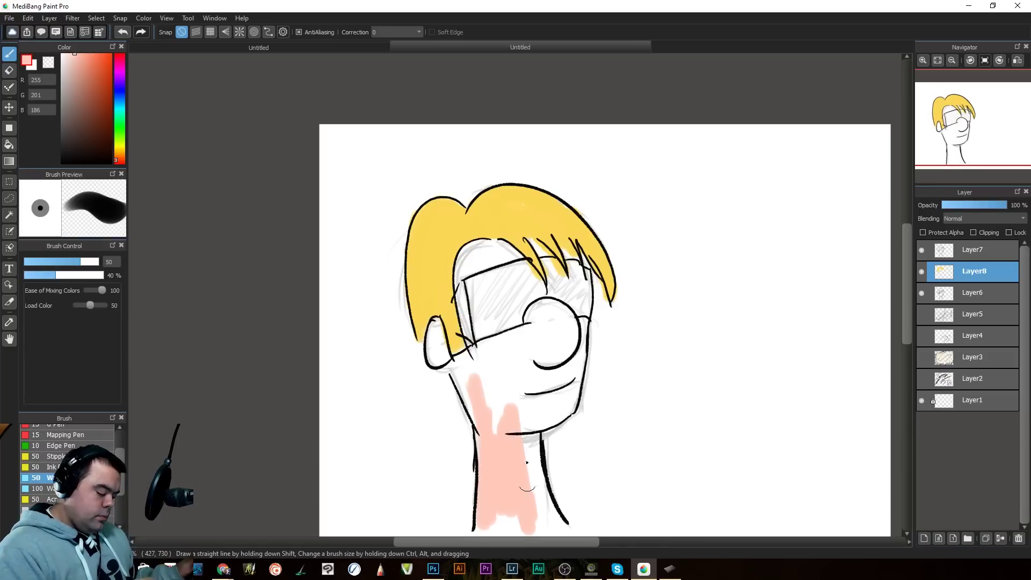
{"action": "key", "text": "ctrl+z"}
{"action": "mouse_move", "coordinate": [473, 382]}
{"action": "left_mouse_down"}
{"action": "mouse_move", "coordinate": [479, 404]}
{"action": "mouse_move", "coordinate": [465, 430]}
{"action": "mouse_move", "coordinate": [495, 453]}
{"action": "left_mouse_up"}
{"action": "key", "text": "ctrl+z"}
{"action": "mouse_move", "coordinate": [492, 371]}
{"action": "left_mouse_down"}
{"action": "mouse_move", "coordinate": [524, 486]}
{"action": "mouse_move", "coordinate": [500, 486]}
{"action": "left_mouse_up"}
{"action": "mouse_move", "coordinate": [478, 427]}
{"action": "left_mouse_down"}
{"action": "mouse_move", "coordinate": [486, 511]}
{"action": "mouse_move", "coordinate": [497, 499]}
{"action": "mouse_move", "coordinate": [539, 538]}
{"action": "mouse_move", "coordinate": [538, 439]}
{"action": "mouse_move", "coordinate": [513, 429]}
{"action": "left_mouse_up"}
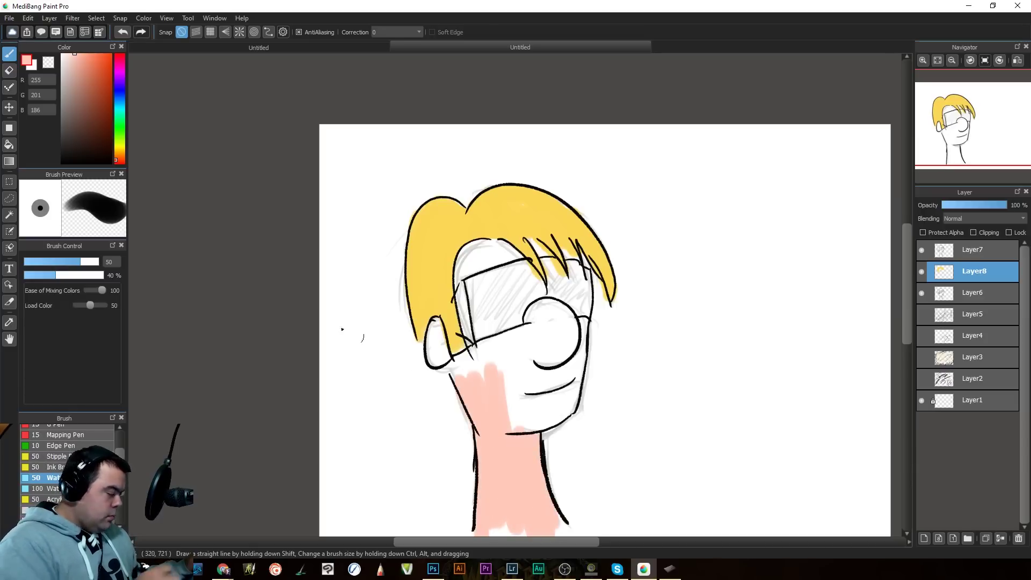
Step: With a larger soft watercolour brush, shade the neck under the chin in darker salmon
{"action": "left_click", "coordinate": [45, 488]}
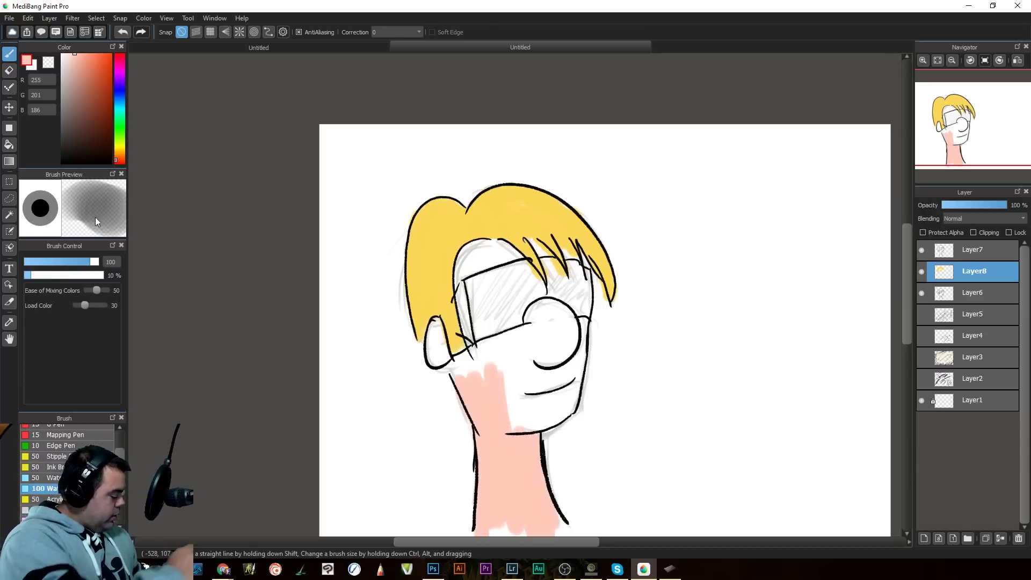
{"action": "left_click", "coordinate": [83, 72]}
{"action": "mouse_move", "coordinate": [540, 430]}
{"action": "left_mouse_down"}
{"action": "mouse_move", "coordinate": [537, 460]}
{"action": "mouse_move", "coordinate": [517, 439]}
{"action": "mouse_move", "coordinate": [520, 463]}
{"action": "mouse_move", "coordinate": [528, 453]}
{"action": "mouse_move", "coordinate": [546, 505]}
{"action": "mouse_move", "coordinate": [513, 442]}
{"action": "mouse_move", "coordinate": [534, 525]}
{"action": "mouse_move", "coordinate": [504, 437]}
{"action": "left_mouse_up"}
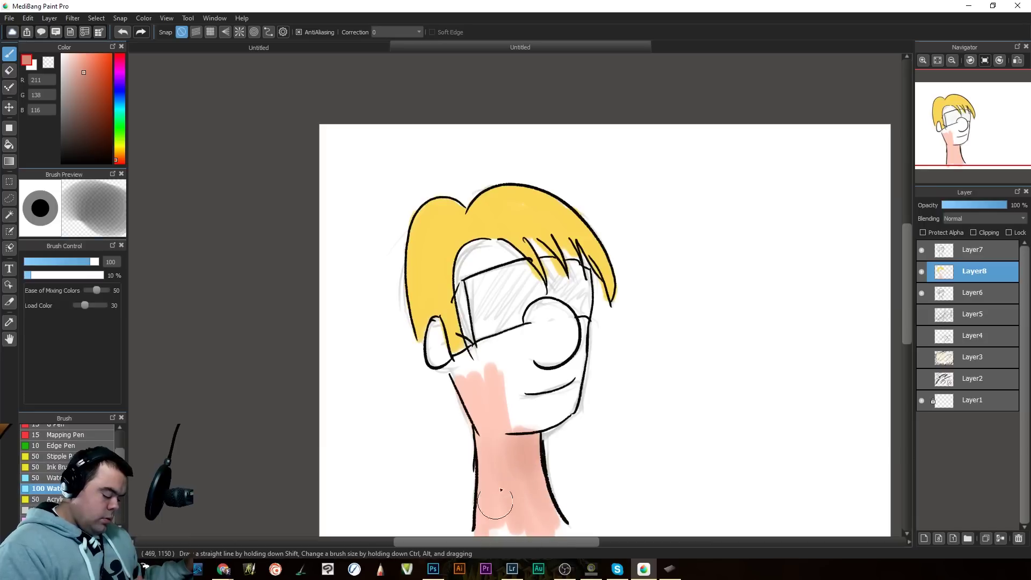
{"action": "mouse_move", "coordinate": [533, 433]}
{"action": "left_mouse_down"}
{"action": "mouse_move", "coordinate": [537, 509]}
{"action": "mouse_move", "coordinate": [508, 491]}
{"action": "left_mouse_up"}
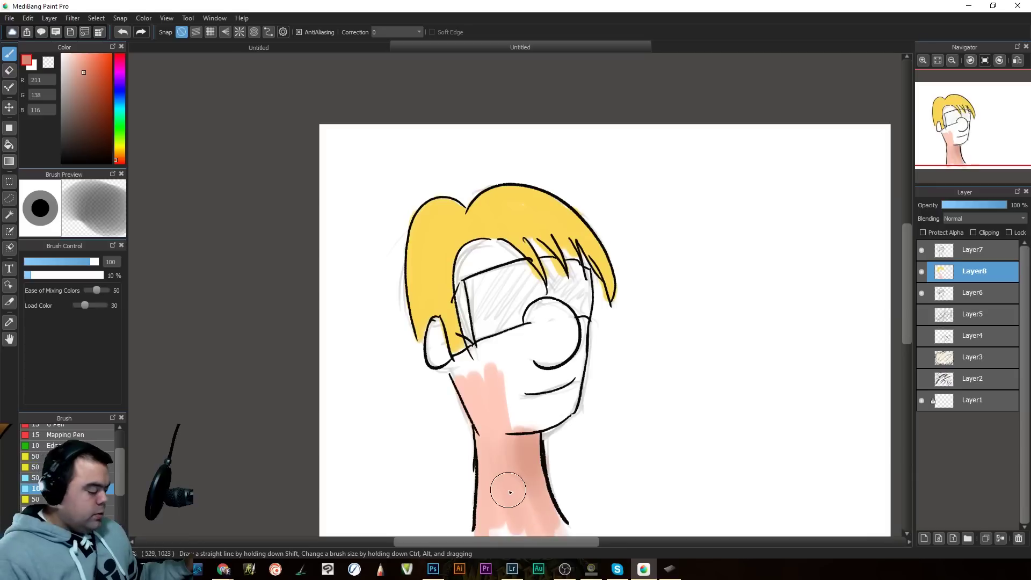
Step: Paint pale skin tone on the cheek, ear, jaw, forehead and between the hair strands
{"action": "left_click", "coordinate": [489, 400], "text": "alt"}
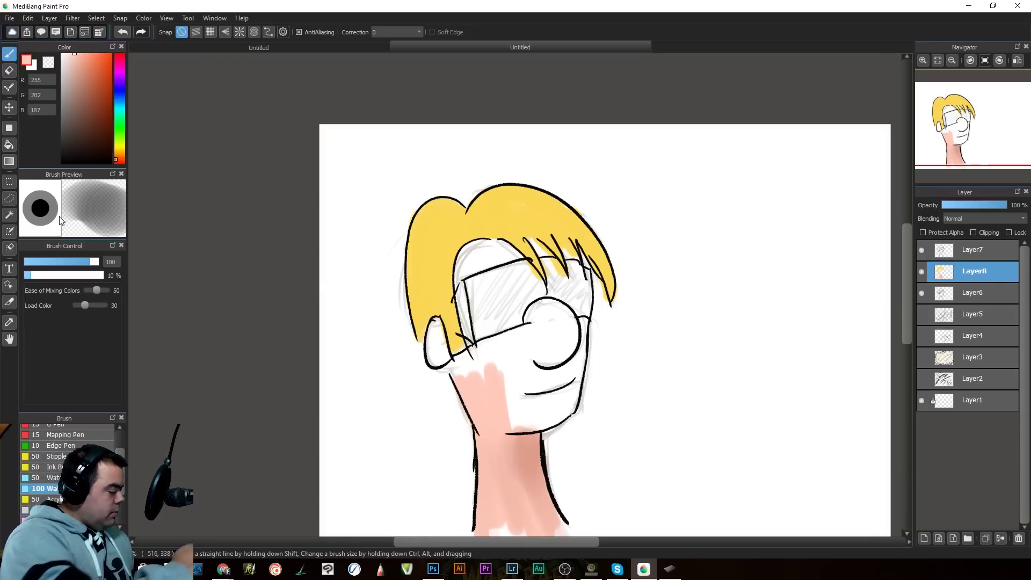
{"action": "left_click", "coordinate": [49, 478]}
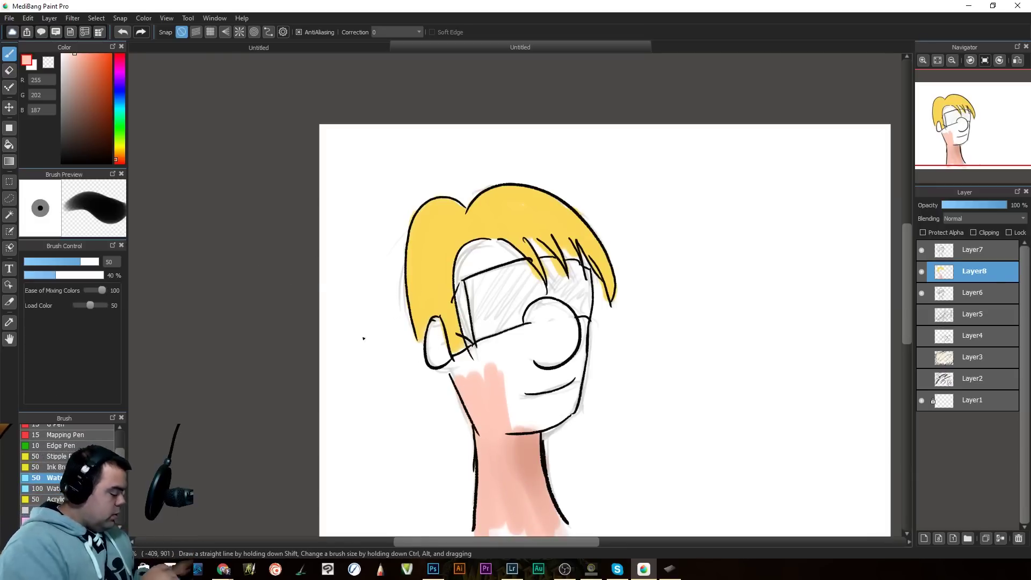
{"action": "mouse_move", "coordinate": [534, 337]}
{"action": "left_mouse_down"}
{"action": "mouse_move", "coordinate": [536, 315]}
{"action": "mouse_move", "coordinate": [550, 311]}
{"action": "mouse_move", "coordinate": [566, 330]}
{"action": "mouse_move", "coordinate": [568, 345]}
{"action": "mouse_move", "coordinate": [555, 350]}
{"action": "mouse_move", "coordinate": [568, 327]}
{"action": "mouse_move", "coordinate": [571, 346]}
{"action": "mouse_move", "coordinate": [580, 323]}
{"action": "mouse_move", "coordinate": [584, 340]}
{"action": "mouse_move", "coordinate": [582, 331]}
{"action": "mouse_move", "coordinate": [557, 348]}
{"action": "mouse_move", "coordinate": [534, 406]}
{"action": "mouse_move", "coordinate": [514, 352]}
{"action": "mouse_move", "coordinate": [527, 327]}
{"action": "mouse_move", "coordinate": [474, 345]}
{"action": "mouse_move", "coordinate": [457, 365]}
{"action": "mouse_move", "coordinate": [483, 377]}
{"action": "mouse_move", "coordinate": [502, 349]}
{"action": "left_mouse_up"}
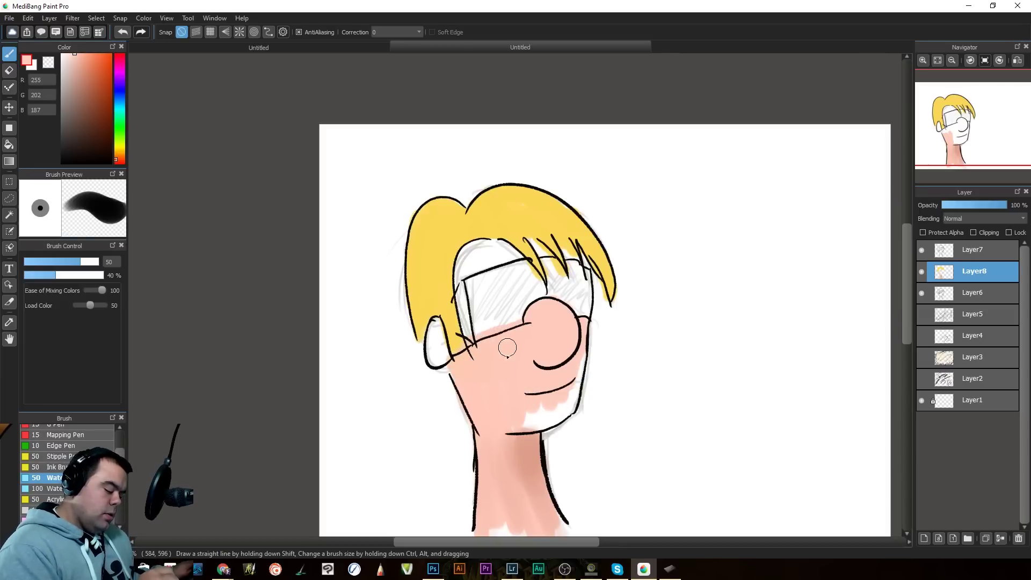
{"action": "mouse_move", "coordinate": [442, 335]}
{"action": "left_mouse_down"}
{"action": "mouse_move", "coordinate": [445, 357]}
{"action": "mouse_move", "coordinate": [438, 344]}
{"action": "left_mouse_up"}
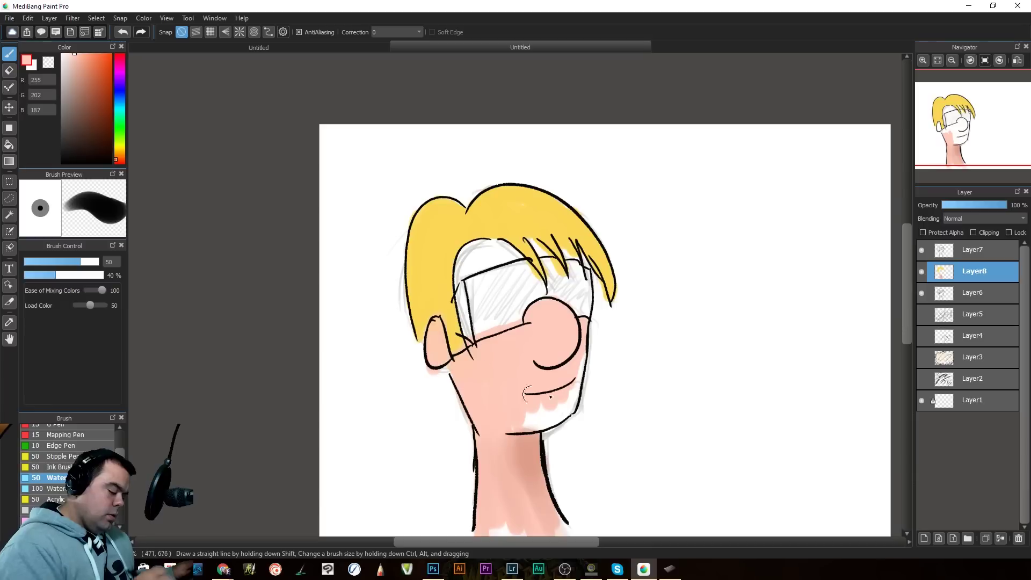
{"action": "mouse_move", "coordinate": [588, 402]}
{"action": "left_mouse_down"}
{"action": "mouse_move", "coordinate": [519, 420]}
{"action": "mouse_move", "coordinate": [572, 391]}
{"action": "mouse_move", "coordinate": [528, 430]}
{"action": "mouse_move", "coordinate": [580, 385]}
{"action": "mouse_move", "coordinate": [587, 352]}
{"action": "left_mouse_up"}
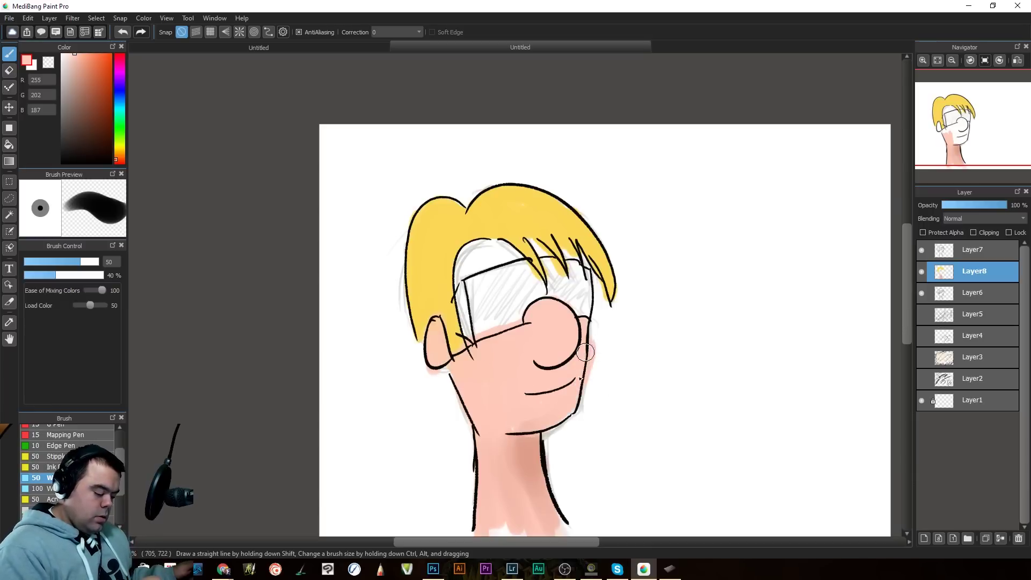
{"action": "mouse_move", "coordinate": [493, 262]}
{"action": "left_mouse_down"}
{"action": "mouse_move", "coordinate": [472, 250]}
{"action": "mouse_move", "coordinate": [467, 273]}
{"action": "mouse_move", "coordinate": [505, 248]}
{"action": "left_mouse_up"}
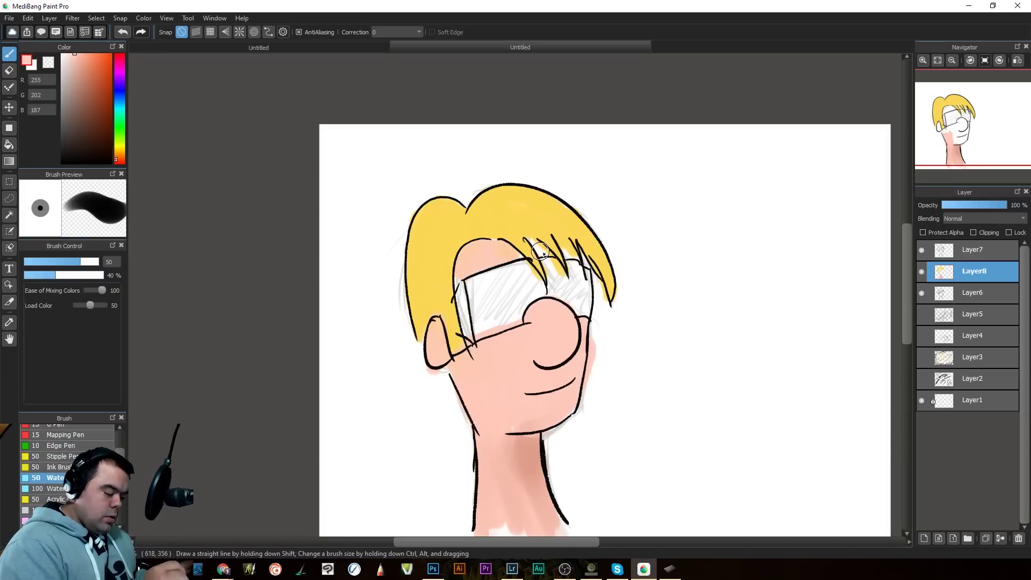
{"action": "mouse_move", "coordinate": [565, 251]}
{"action": "left_mouse_down"}
{"action": "mouse_move", "coordinate": [587, 266]}
{"action": "mouse_move", "coordinate": [597, 248]}
{"action": "left_mouse_up"}
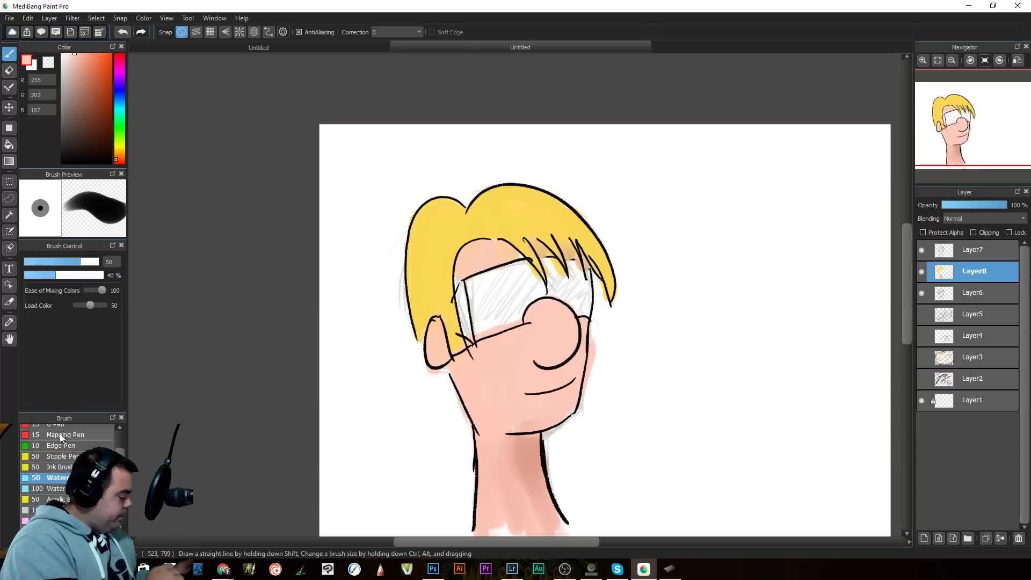
{"action": "left_click", "coordinate": [119, 87]}
Step: Wash pale lavender over the goggle lenses and erase the overspill
{"action": "left_click", "coordinate": [74, 71]}
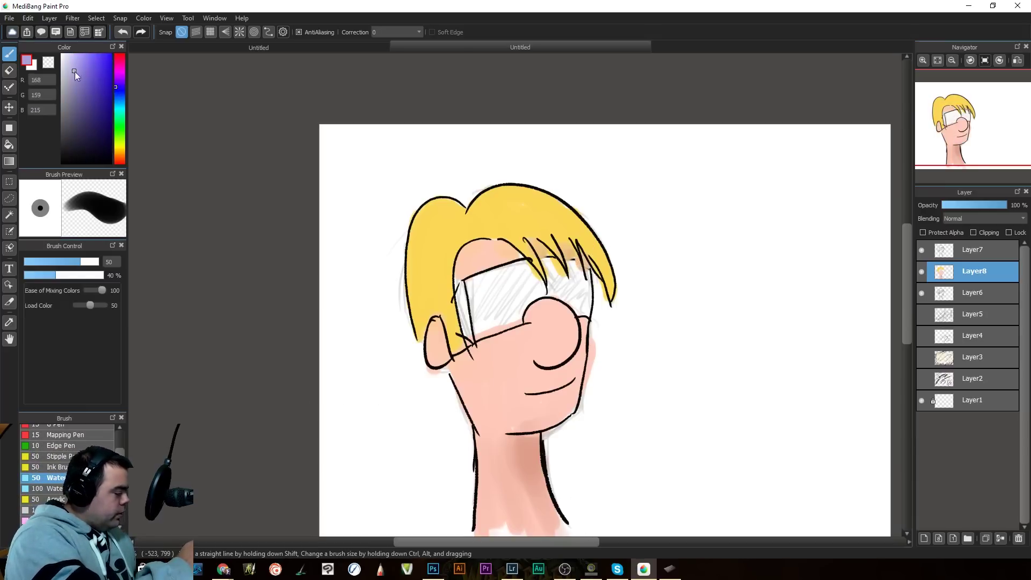
{"action": "mouse_move", "coordinate": [485, 285]}
{"action": "left_mouse_down"}
{"action": "mouse_move", "coordinate": [477, 309]}
{"action": "mouse_move", "coordinate": [479, 289]}
{"action": "mouse_move", "coordinate": [468, 282]}
{"action": "mouse_move", "coordinate": [523, 268]}
{"action": "mouse_move", "coordinate": [522, 292]}
{"action": "mouse_move", "coordinate": [490, 316]}
{"action": "mouse_move", "coordinate": [495, 288]}
{"action": "mouse_move", "coordinate": [485, 284]}
{"action": "mouse_move", "coordinate": [481, 332]}
{"action": "mouse_move", "coordinate": [527, 296]}
{"action": "mouse_move", "coordinate": [515, 319]}
{"action": "mouse_move", "coordinate": [494, 316]}
{"action": "mouse_move", "coordinate": [489, 299]}
{"action": "mouse_move", "coordinate": [491, 309]}
{"action": "mouse_move", "coordinate": [462, 303]}
{"action": "mouse_move", "coordinate": [465, 291]}
{"action": "mouse_move", "coordinate": [476, 299]}
{"action": "mouse_move", "coordinate": [521, 266]}
{"action": "mouse_move", "coordinate": [531, 270]}
{"action": "mouse_move", "coordinate": [527, 299]}
{"action": "mouse_move", "coordinate": [536, 281]}
{"action": "mouse_move", "coordinate": [542, 293]}
{"action": "mouse_move", "coordinate": [551, 288]}
{"action": "mouse_move", "coordinate": [546, 266]}
{"action": "mouse_move", "coordinate": [582, 314]}
{"action": "mouse_move", "coordinate": [583, 284]}
{"action": "mouse_move", "coordinate": [555, 283]}
{"action": "mouse_move", "coordinate": [580, 277]}
{"action": "left_mouse_up"}
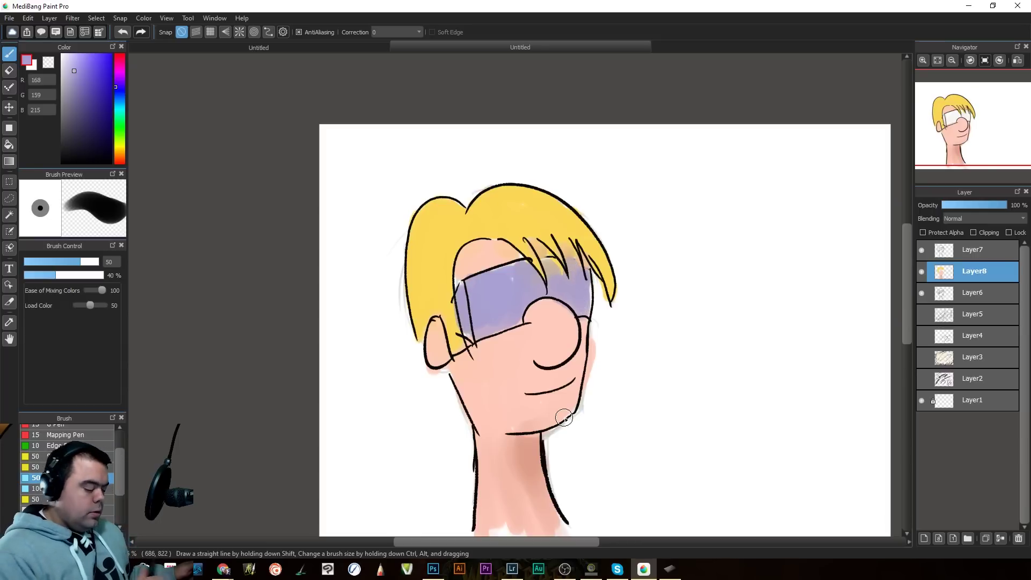
{"action": "key", "text": "e"}
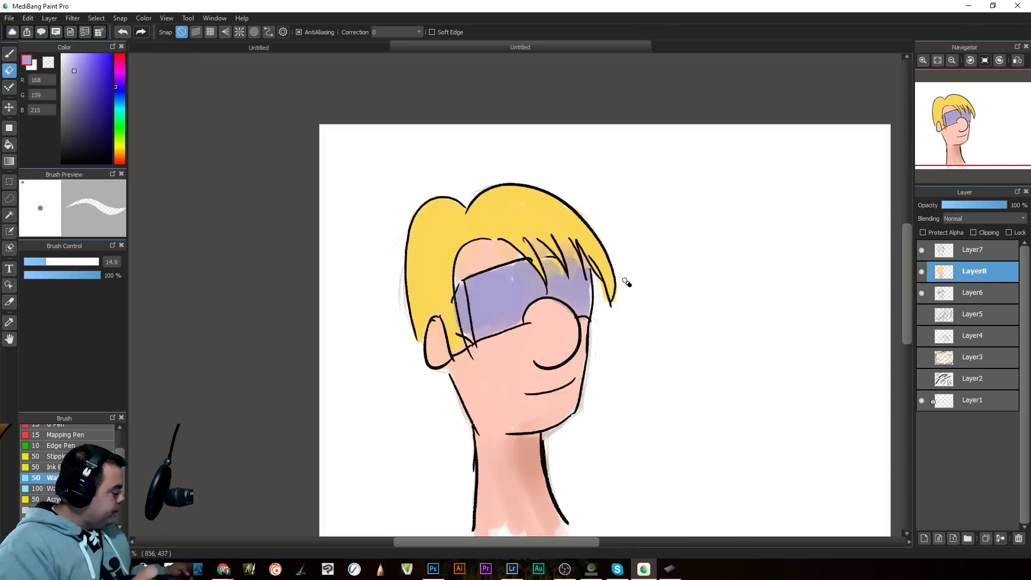
{"action": "key", "text": "b"}
{"action": "left_click", "coordinate": [41, 488]}
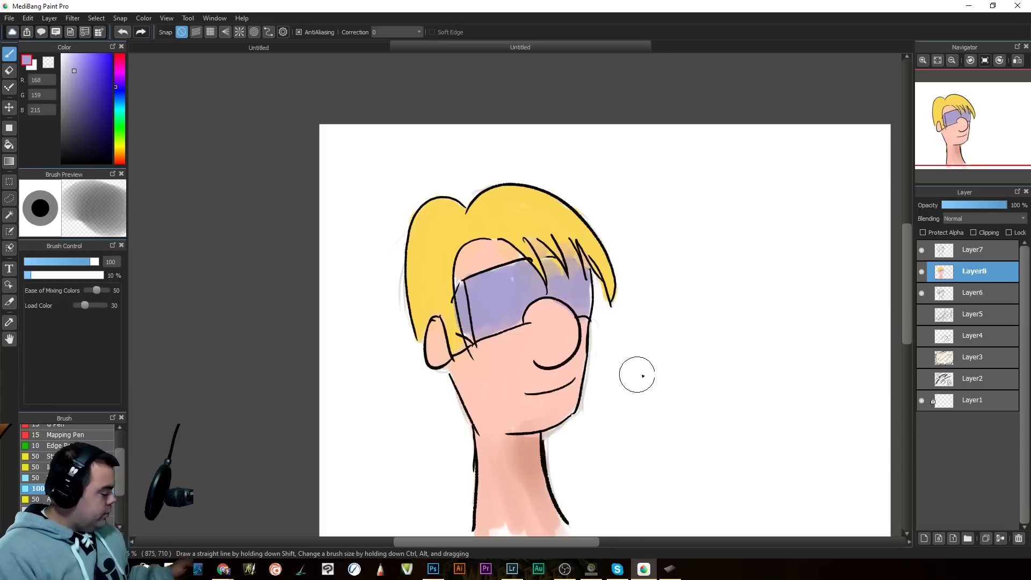
Step: Set brush size 54 and shade the neck, under the nose and forehead in darker reddish skin
{"action": "left_click_drag", "start_coordinate": [623, 426], "coordinate": [530, 403]}
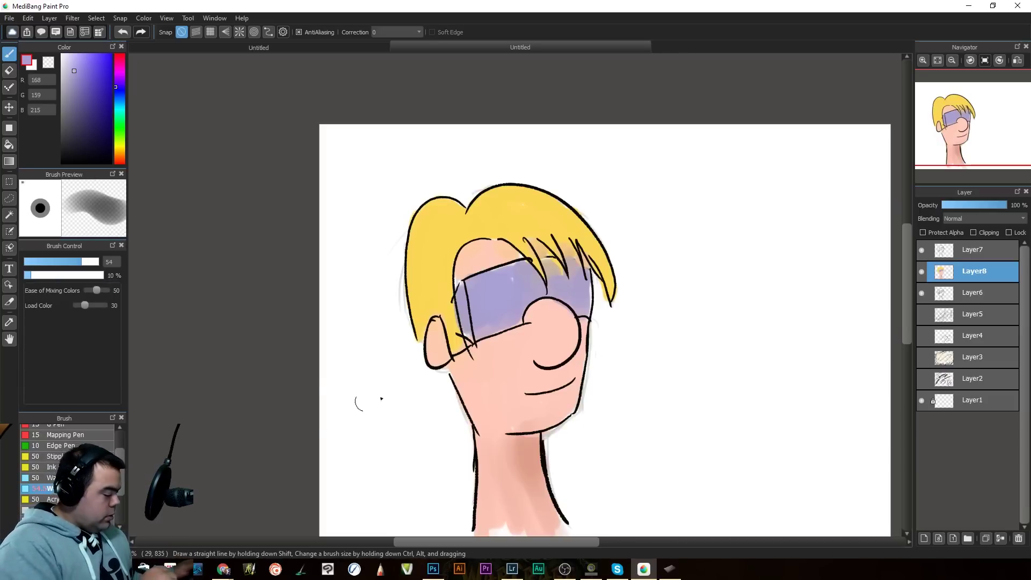
{"action": "left_click_drag", "start_coordinate": [441, 347], "coordinate": [434, 355]}
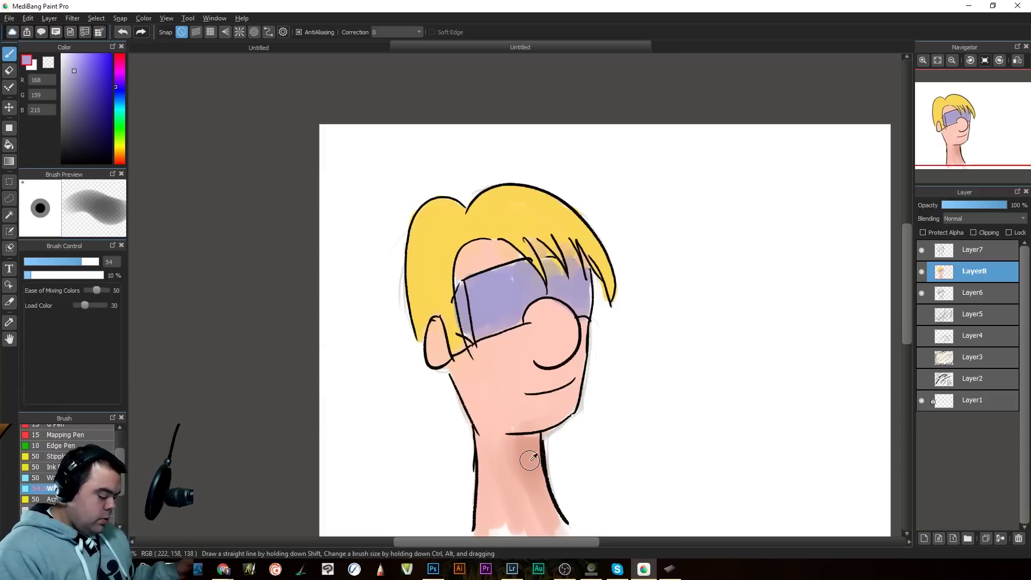
{"action": "left_click", "coordinate": [528, 461], "text": "alt"}
{"action": "left_click", "coordinate": [85, 87]}
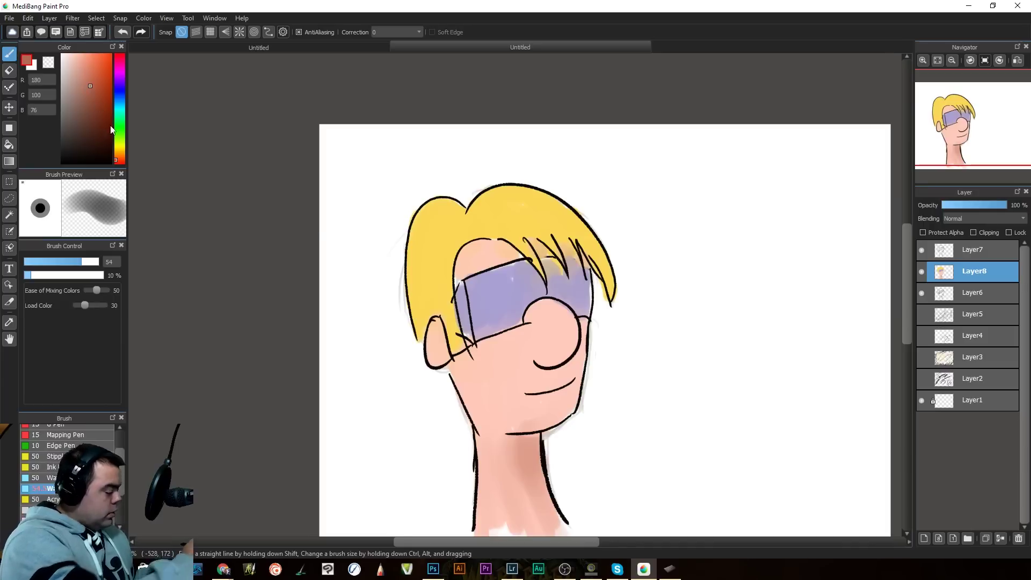
{"action": "mouse_move", "coordinate": [537, 473]}
{"action": "left_mouse_down"}
{"action": "mouse_move", "coordinate": [532, 433]}
{"action": "mouse_move", "coordinate": [514, 435]}
{"action": "mouse_move", "coordinate": [536, 450]}
{"action": "mouse_move", "coordinate": [541, 476]}
{"action": "mouse_move", "coordinate": [519, 456]}
{"action": "left_mouse_up"}
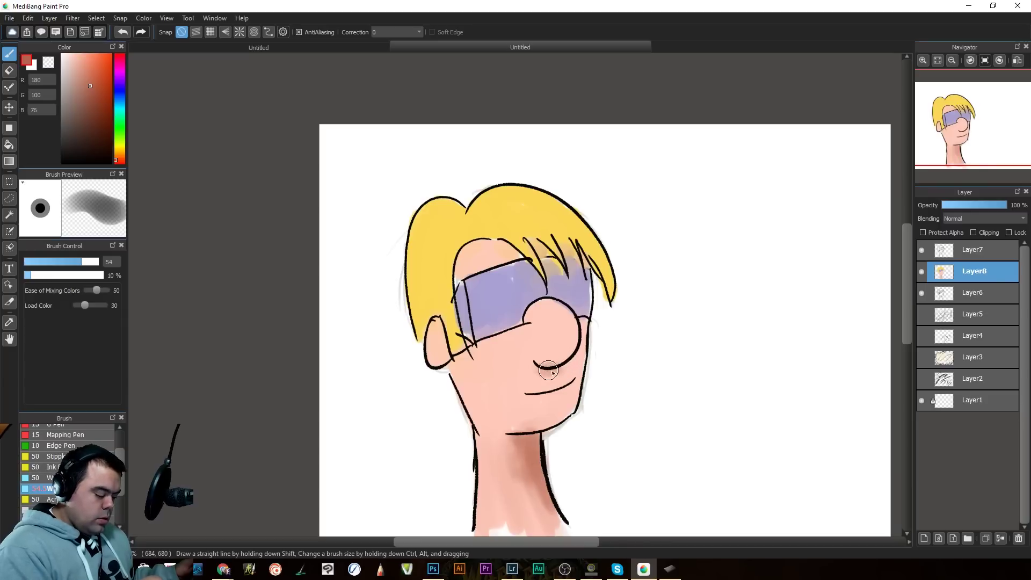
{"action": "left_click_drag", "start_coordinate": [543, 367], "coordinate": [565, 351]}
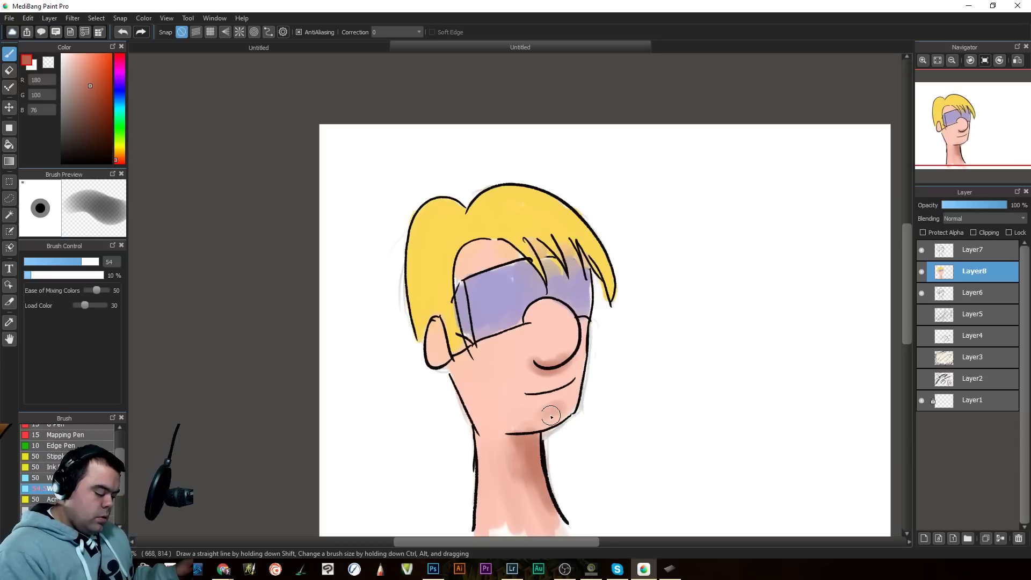
{"action": "mouse_move", "coordinate": [456, 376]}
{"action": "left_mouse_down"}
{"action": "mouse_move", "coordinate": [481, 431]}
{"action": "mouse_move", "coordinate": [466, 382]}
{"action": "mouse_move", "coordinate": [489, 525]}
{"action": "mouse_move", "coordinate": [472, 373]}
{"action": "mouse_move", "coordinate": [467, 383]}
{"action": "mouse_move", "coordinate": [433, 358]}
{"action": "left_mouse_up"}
{"action": "mouse_move", "coordinate": [464, 271]}
{"action": "left_mouse_down"}
{"action": "mouse_move", "coordinate": [472, 252]}
{"action": "mouse_move", "coordinate": [510, 245]}
{"action": "mouse_move", "coordinate": [483, 261]}
{"action": "mouse_move", "coordinate": [504, 250]}
{"action": "left_mouse_up"}
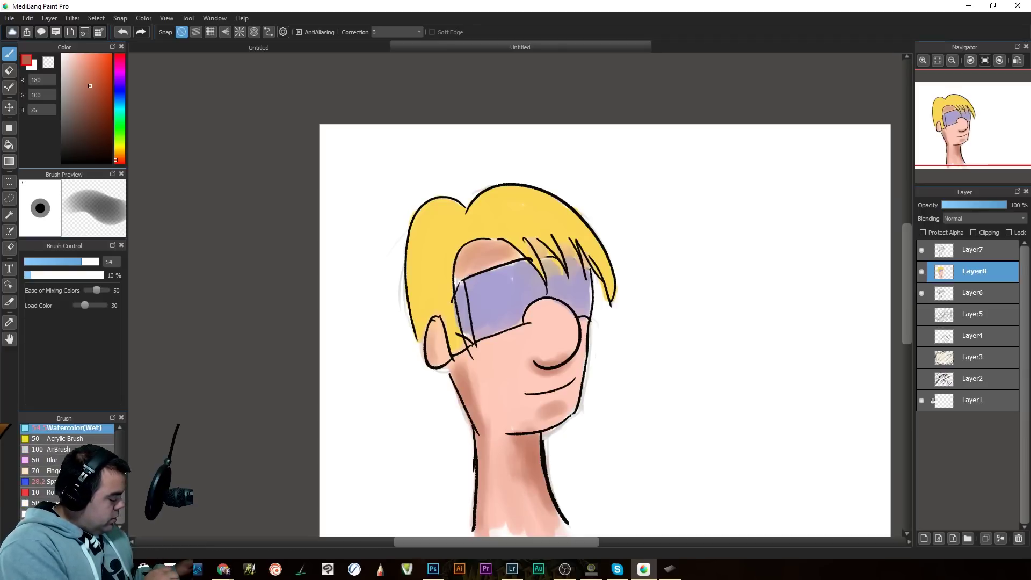
Step: Blend the cheek shading with Fingertip and Blur, then eyedrop tones and reshade the left neck
{"action": "left_click", "coordinate": [38, 471]}
{"action": "left_click_drag", "start_coordinate": [479, 392], "coordinate": [471, 372]}
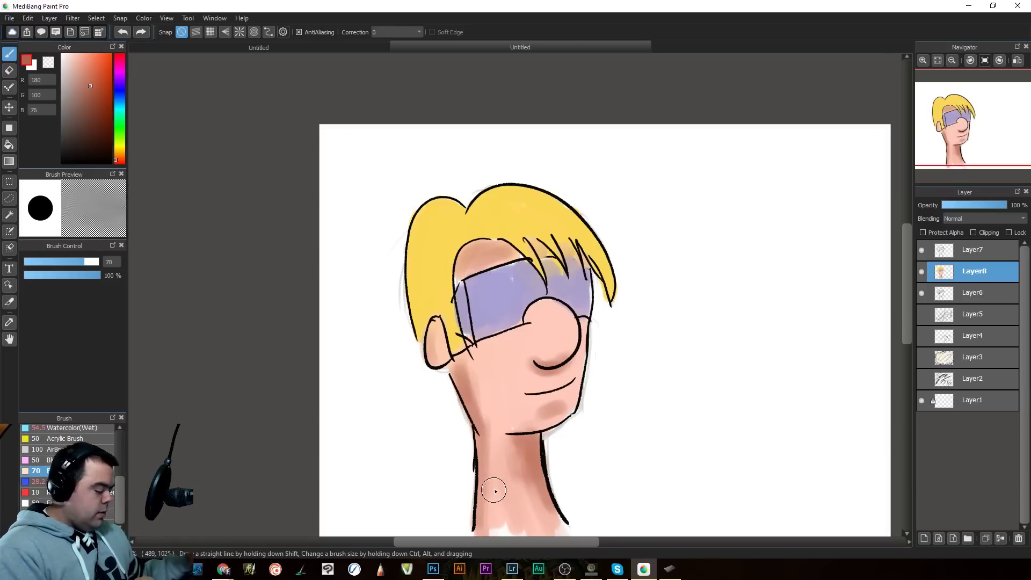
{"action": "left_click", "coordinate": [49, 460]}
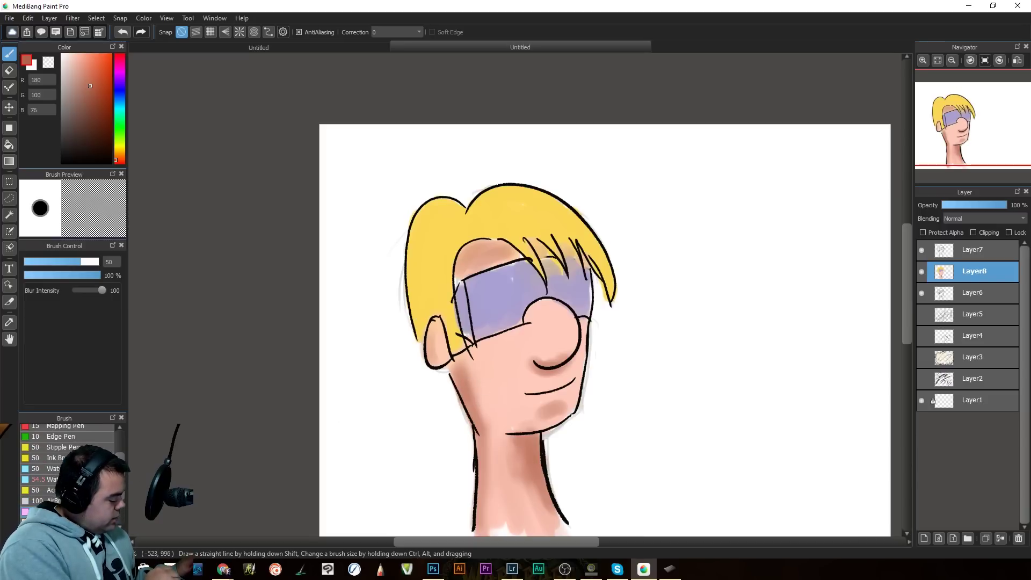
{"action": "left_click", "coordinate": [54, 479]}
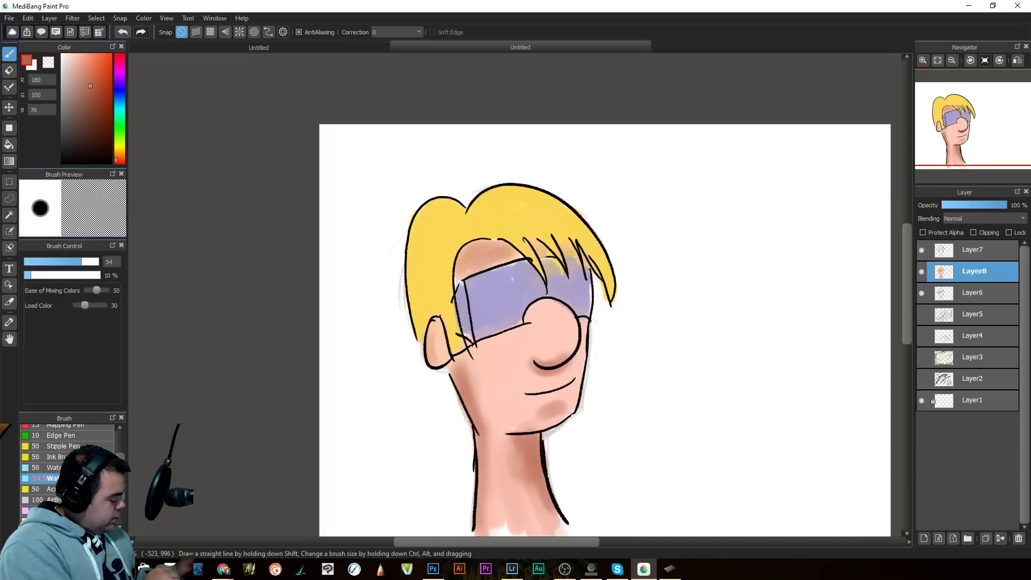
{"action": "left_click", "coordinate": [476, 388], "text": "alt"}
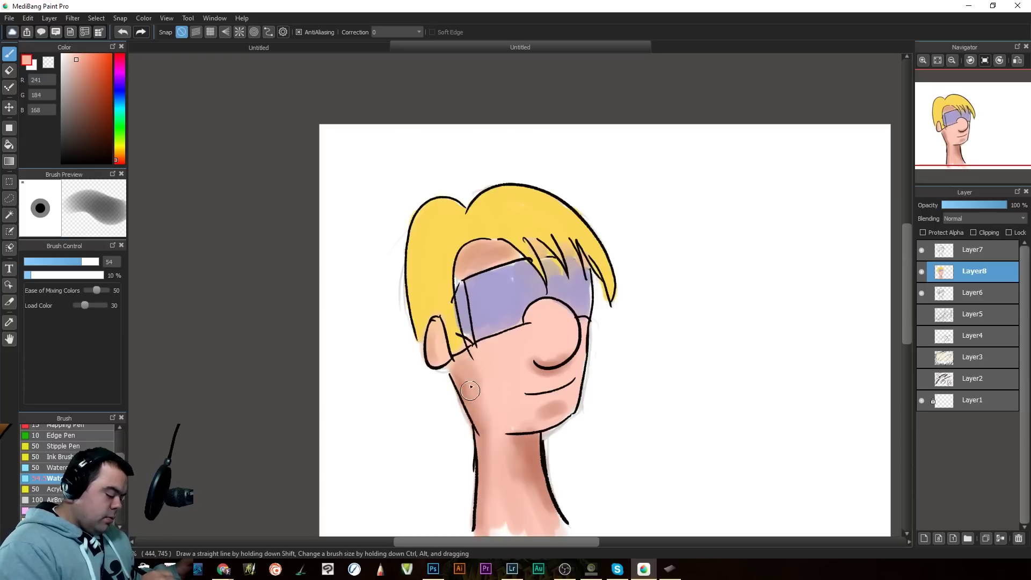
{"action": "left_click", "coordinate": [534, 449], "text": "alt"}
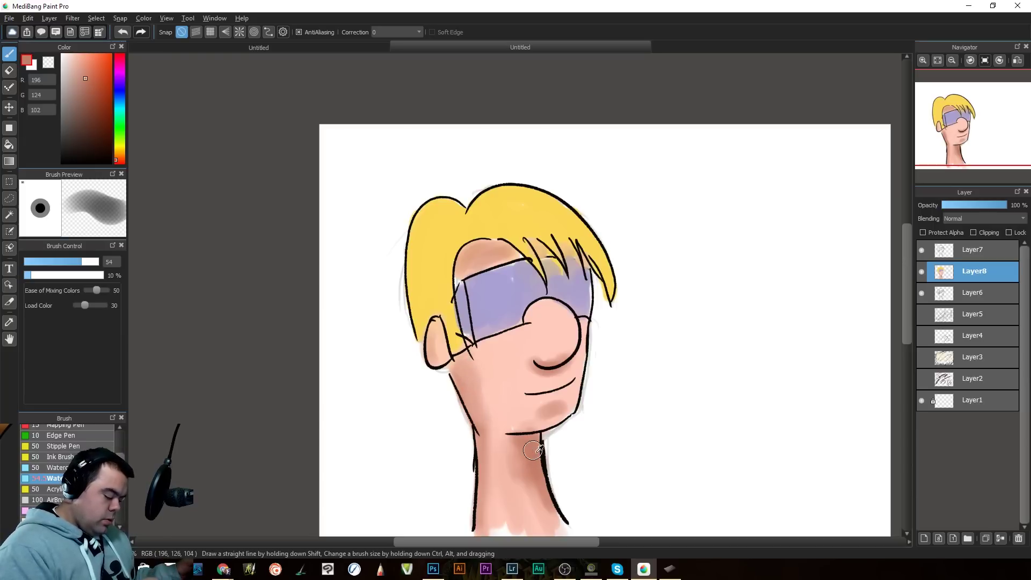
{"action": "mouse_move", "coordinate": [473, 400]}
{"action": "left_mouse_down"}
{"action": "mouse_move", "coordinate": [481, 519]}
{"action": "mouse_move", "coordinate": [484, 476]}
{"action": "mouse_move", "coordinate": [503, 524]}
{"action": "left_mouse_up"}
{"action": "left_click", "coordinate": [498, 479], "text": "alt"}
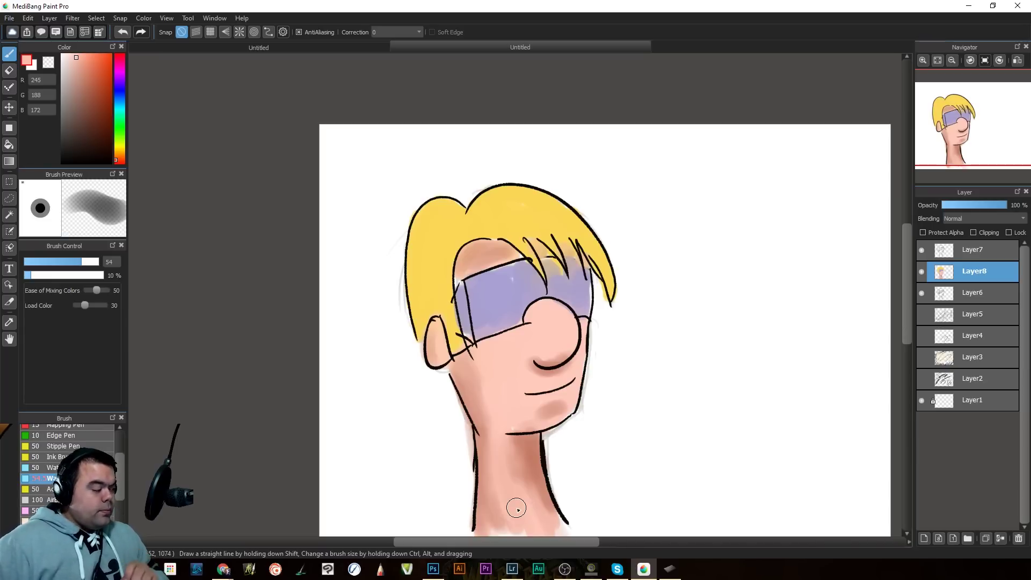
{"action": "left_click", "coordinate": [193, 20]}
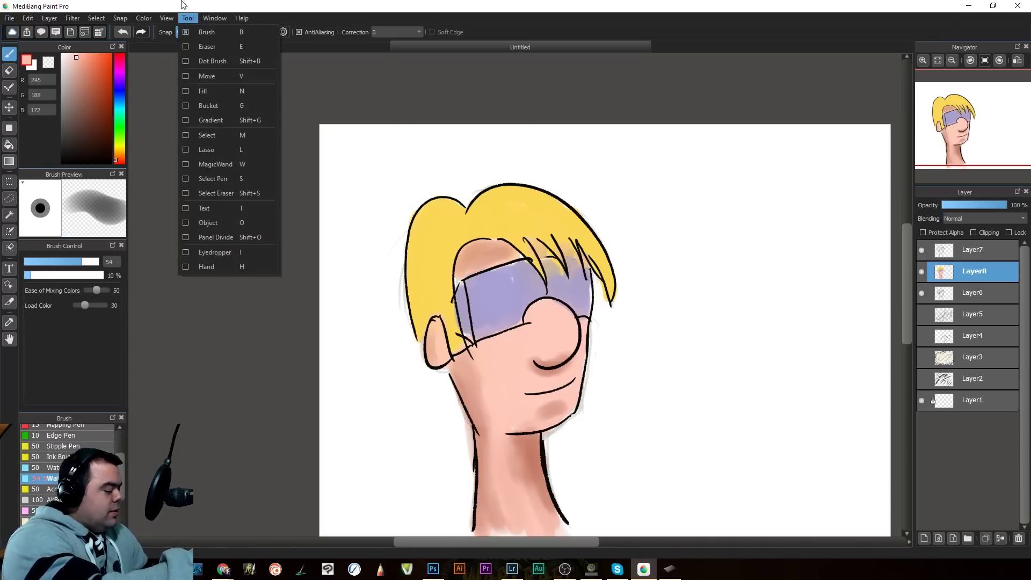
{"action": "mouse_move", "coordinate": [154, 21]}
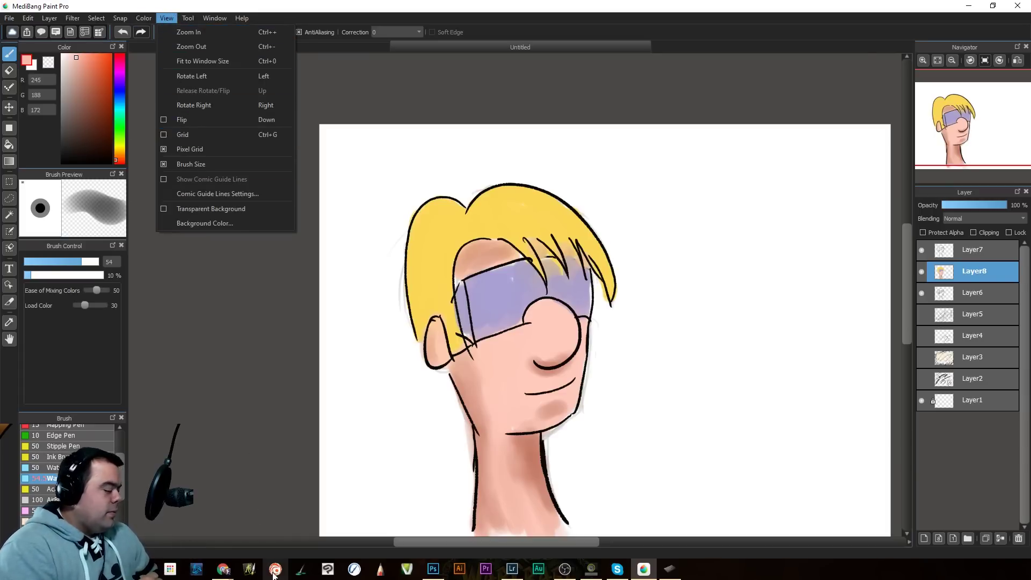
{"action": "left_click", "coordinate": [233, 192]}
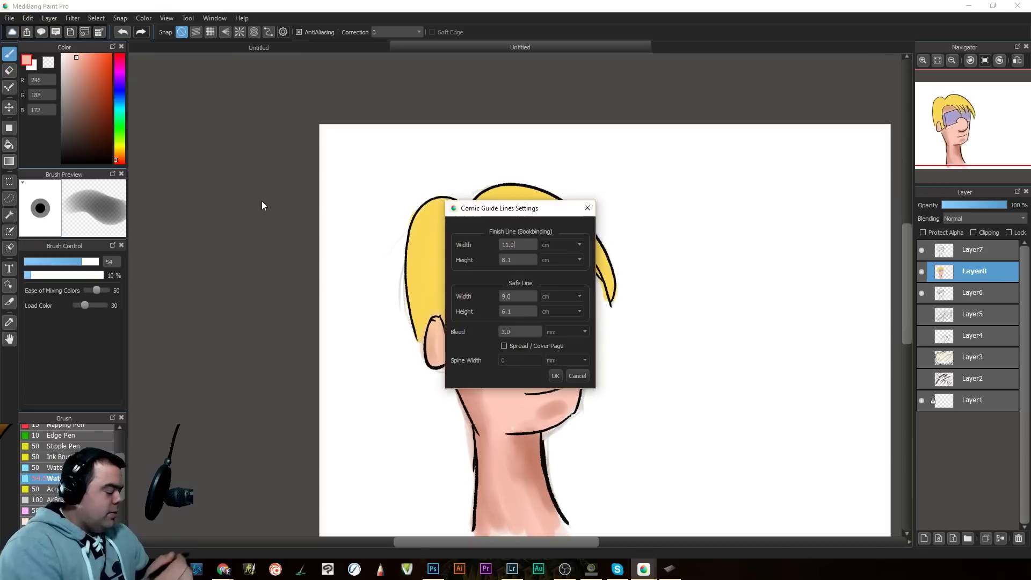
{"action": "left_click", "coordinate": [577, 376]}
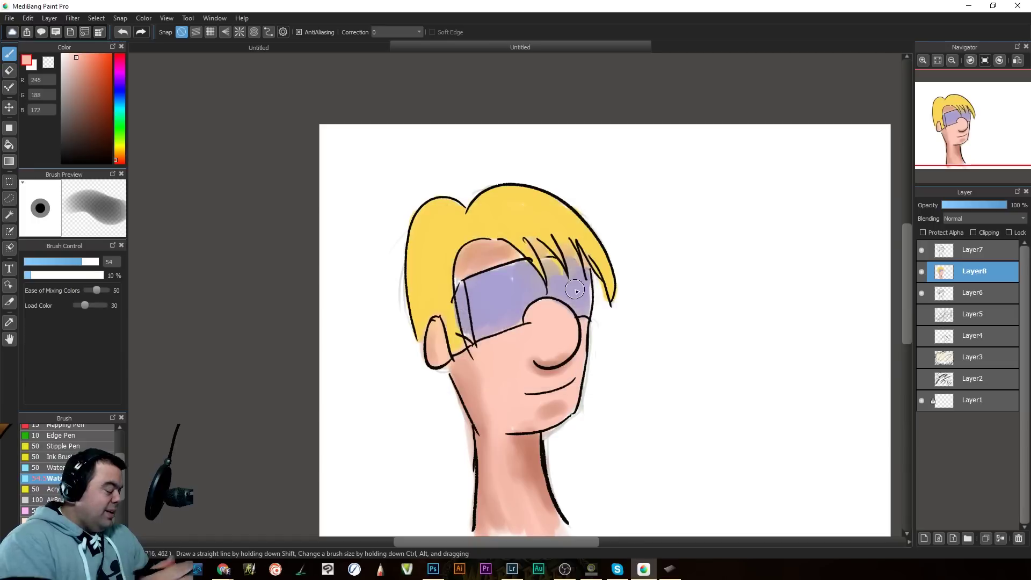
{"action": "left_click", "coordinate": [214, 17]}
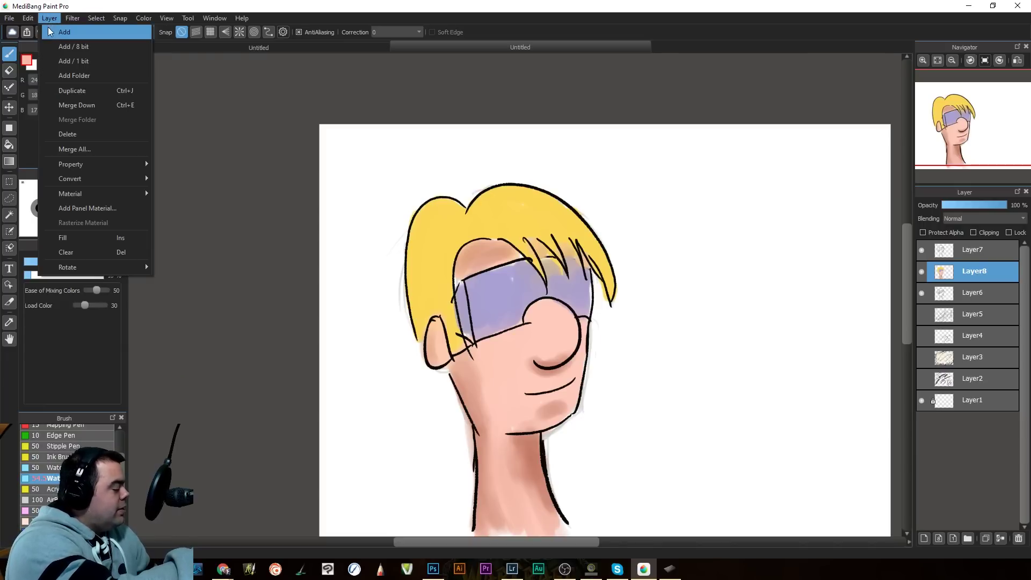
{"action": "left_click", "coordinate": [102, 91]}
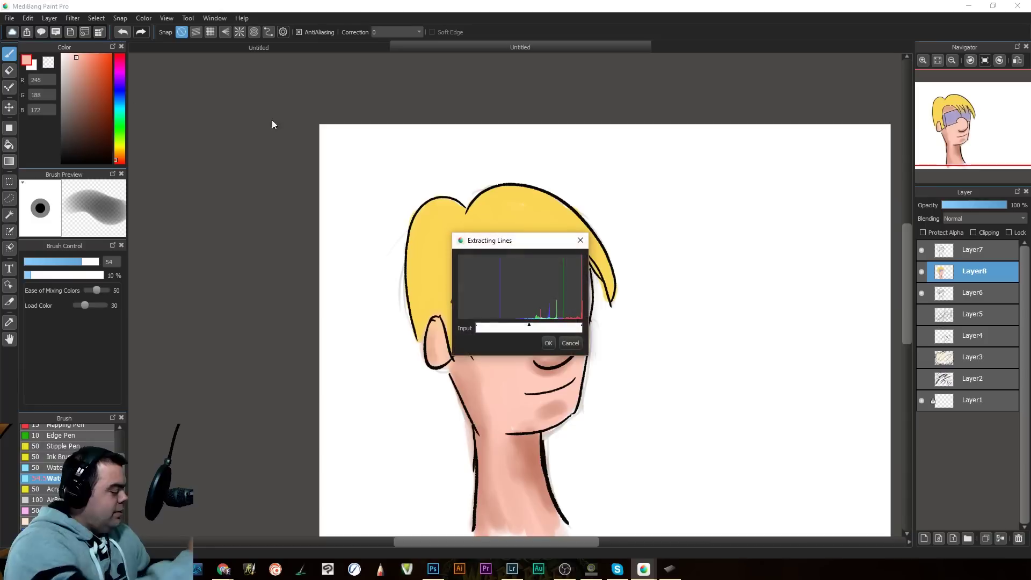
{"action": "left_click_drag", "start_coordinate": [529, 325], "coordinate": [509, 325]}
{"action": "left_click_drag", "start_coordinate": [583, 325], "coordinate": [527, 326]}
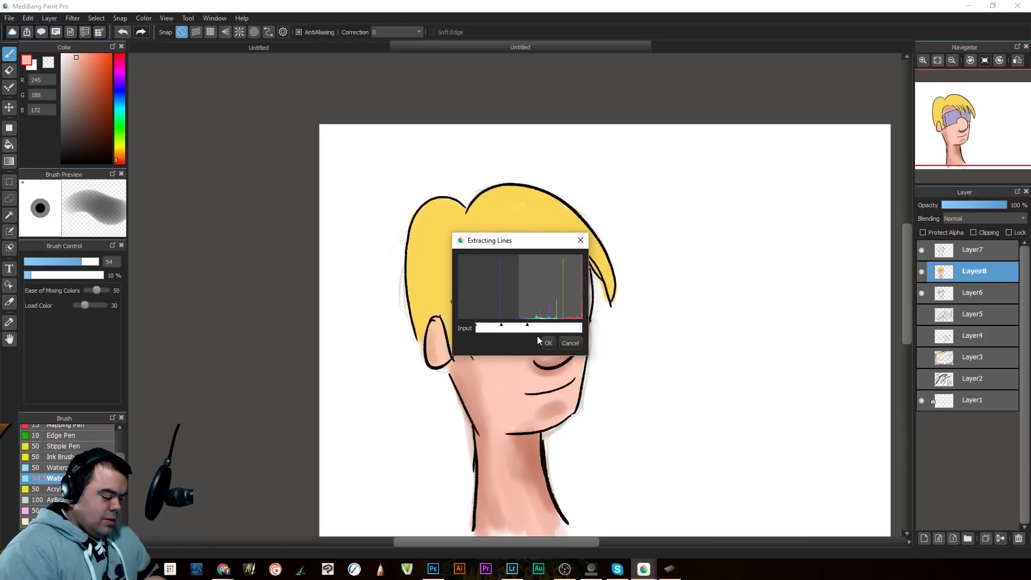
{"action": "left_click", "coordinate": [548, 344]}
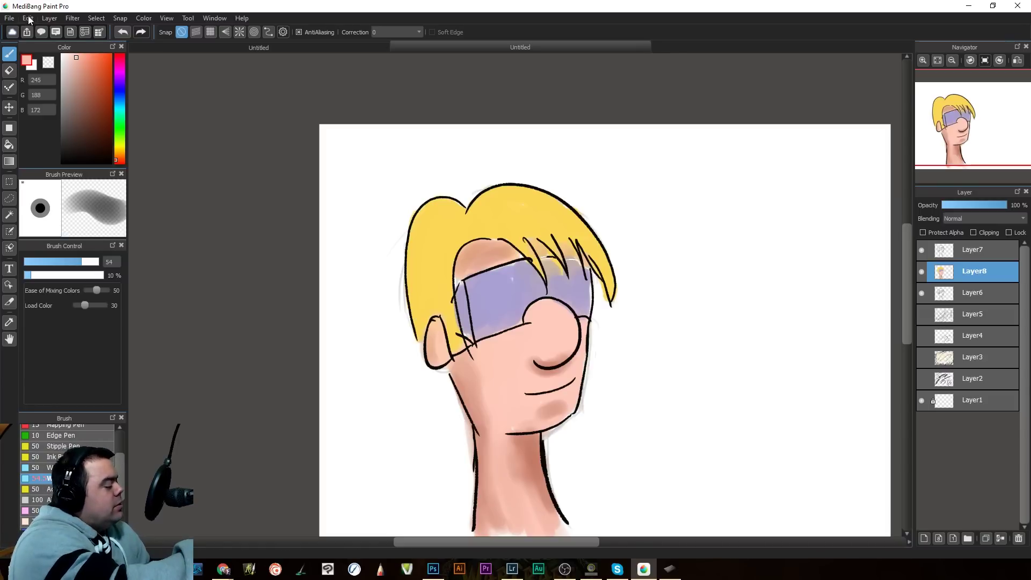
Step: Flip the entire canvas horizontally from the Edit menu
{"action": "left_click", "coordinate": [10, 19]}
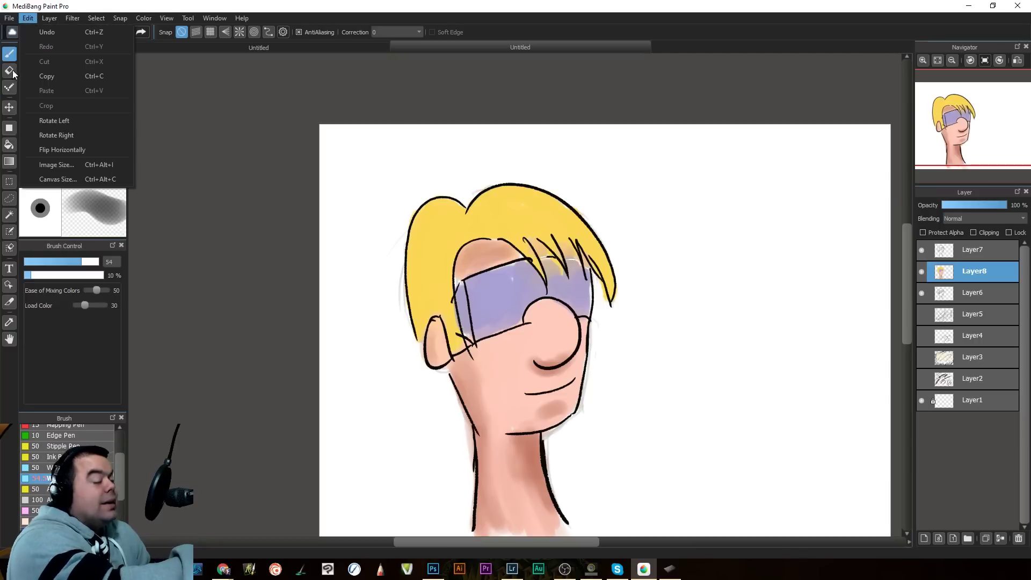
{"action": "left_click", "coordinate": [68, 145]}
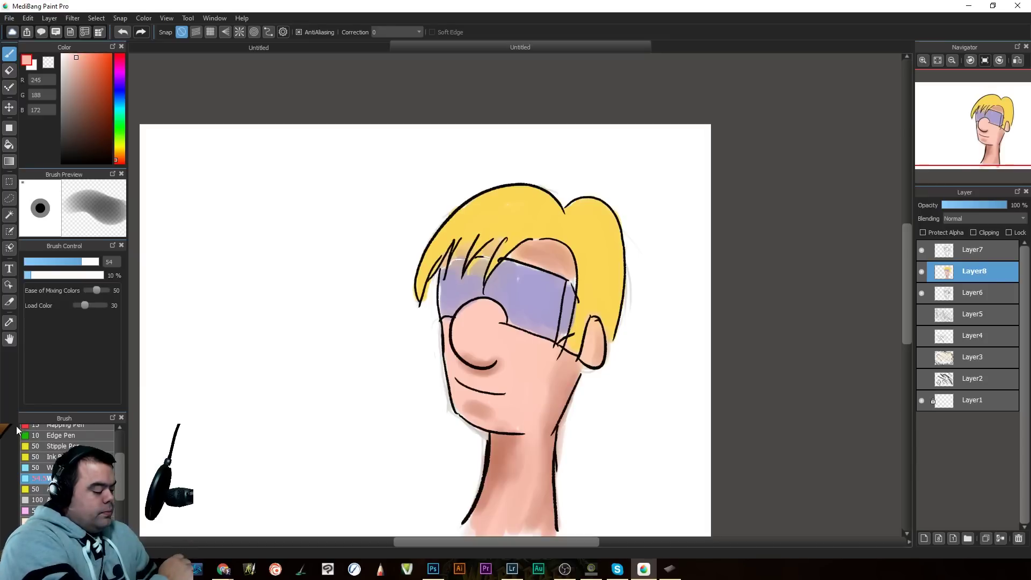